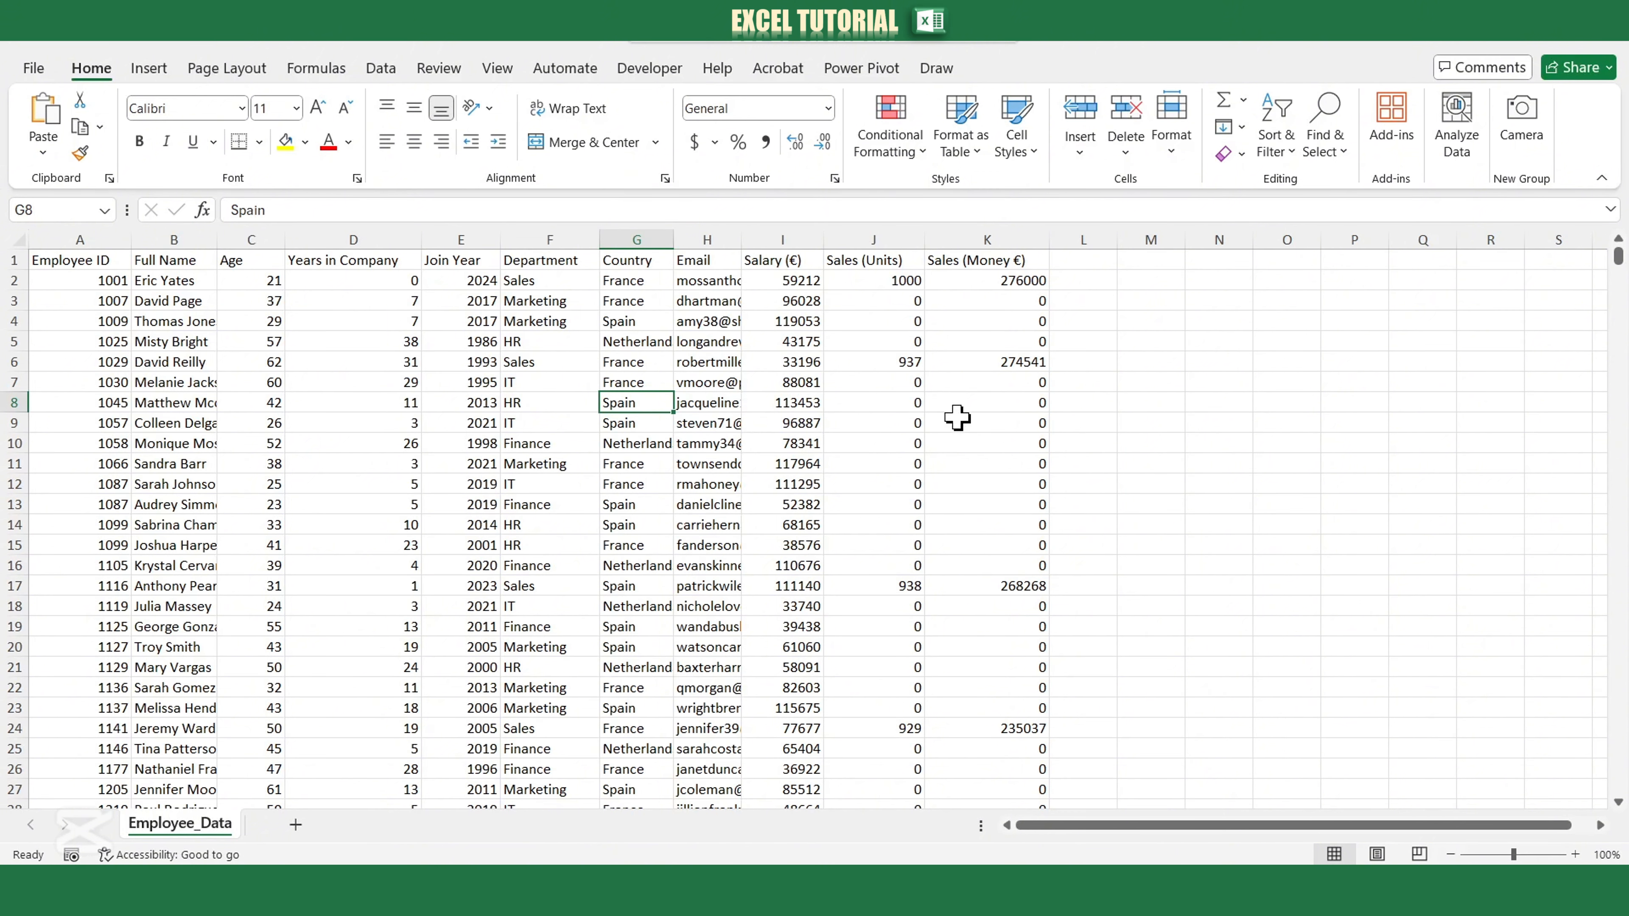
Examine the Employee ID, Join Year, Salary (€), Department and Sales (Money €) columns of the employee data.
click(71, 238)
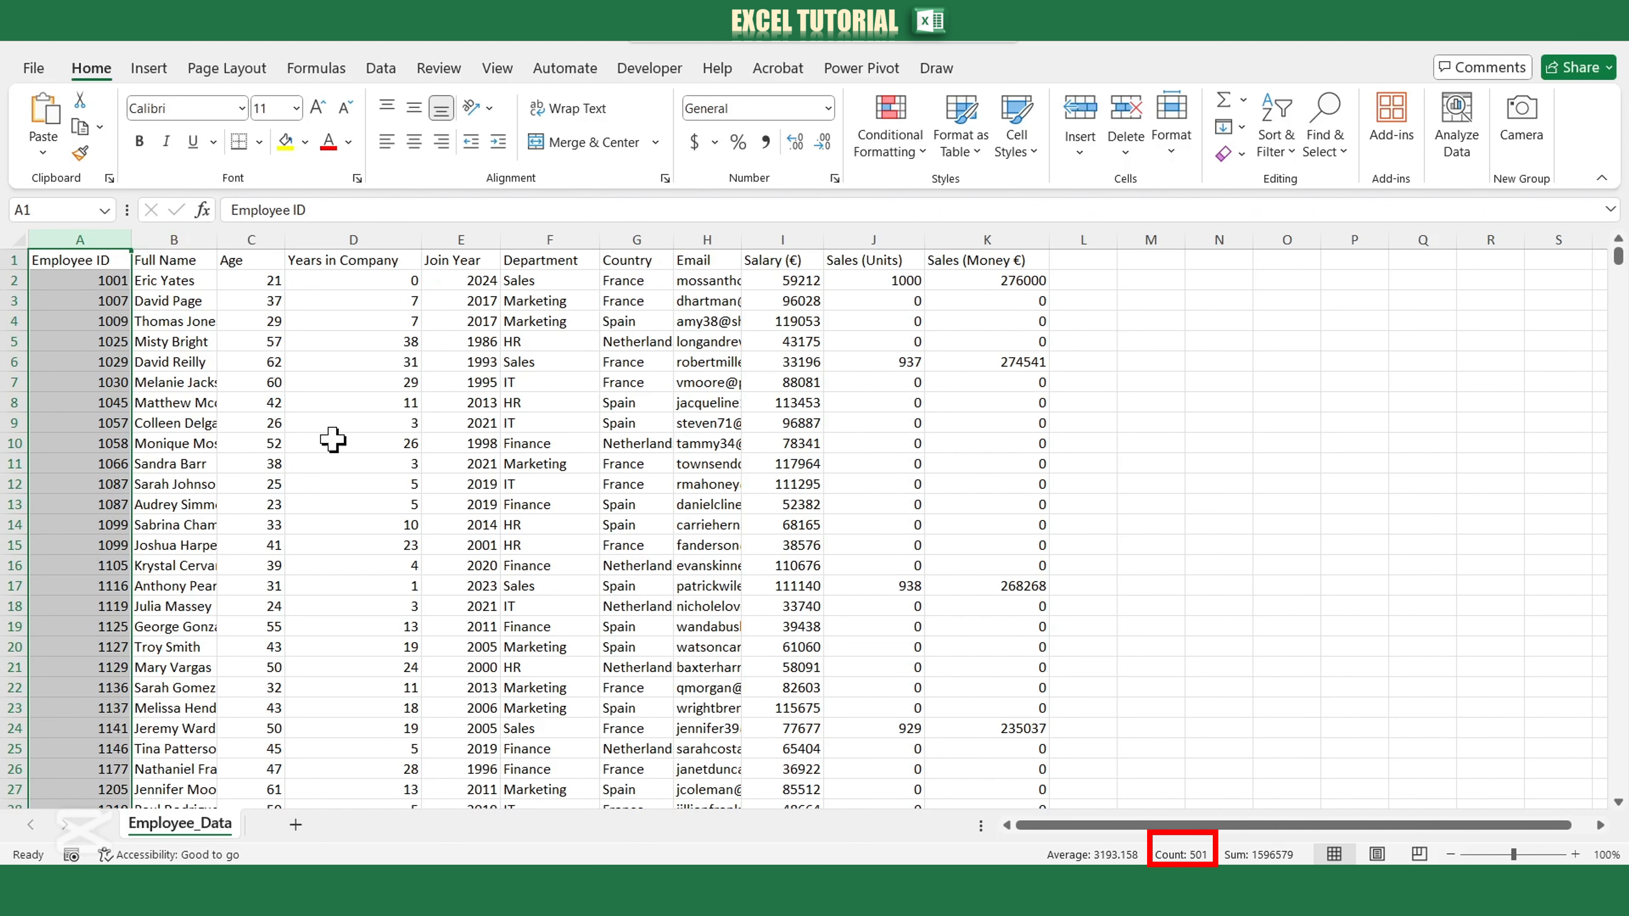
click(461, 235)
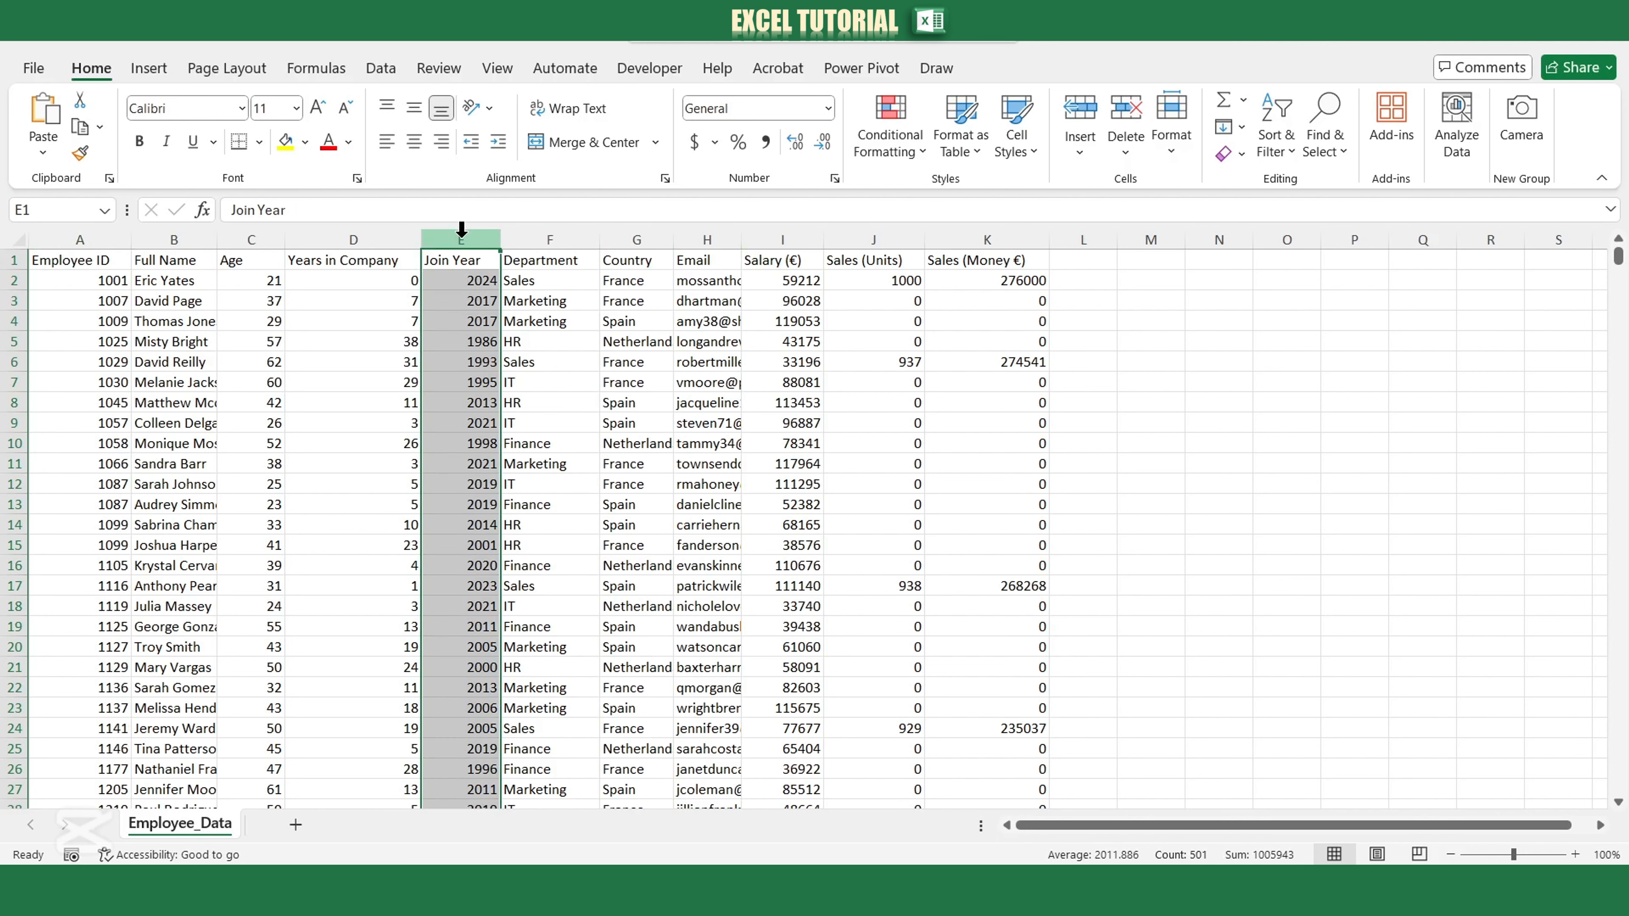
click(773, 238)
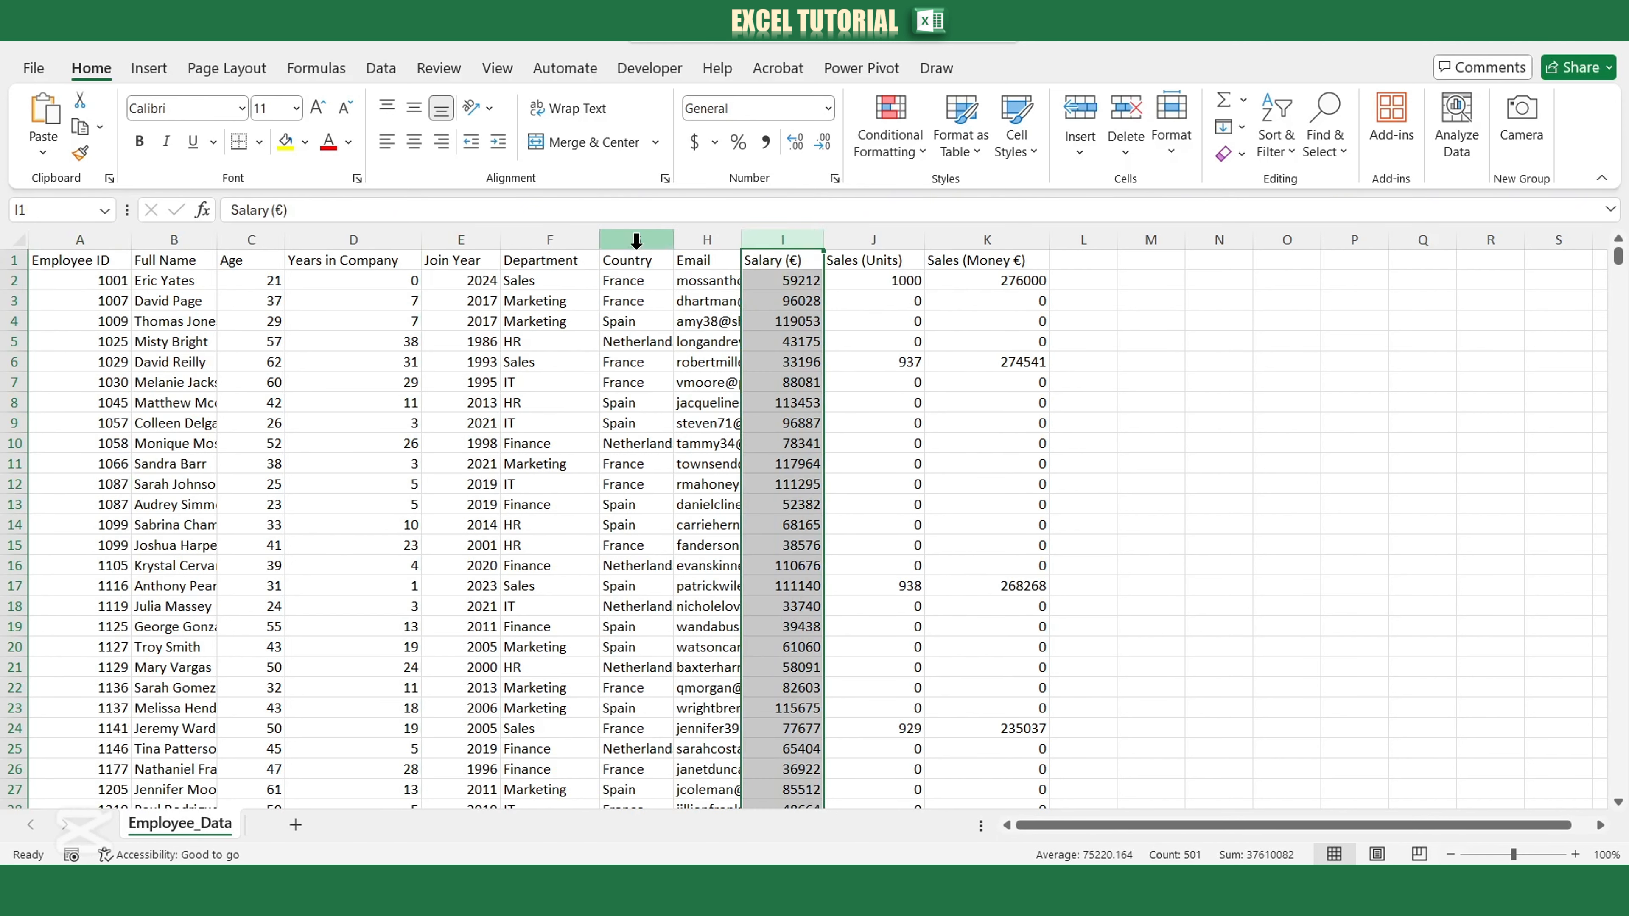
click(561, 240)
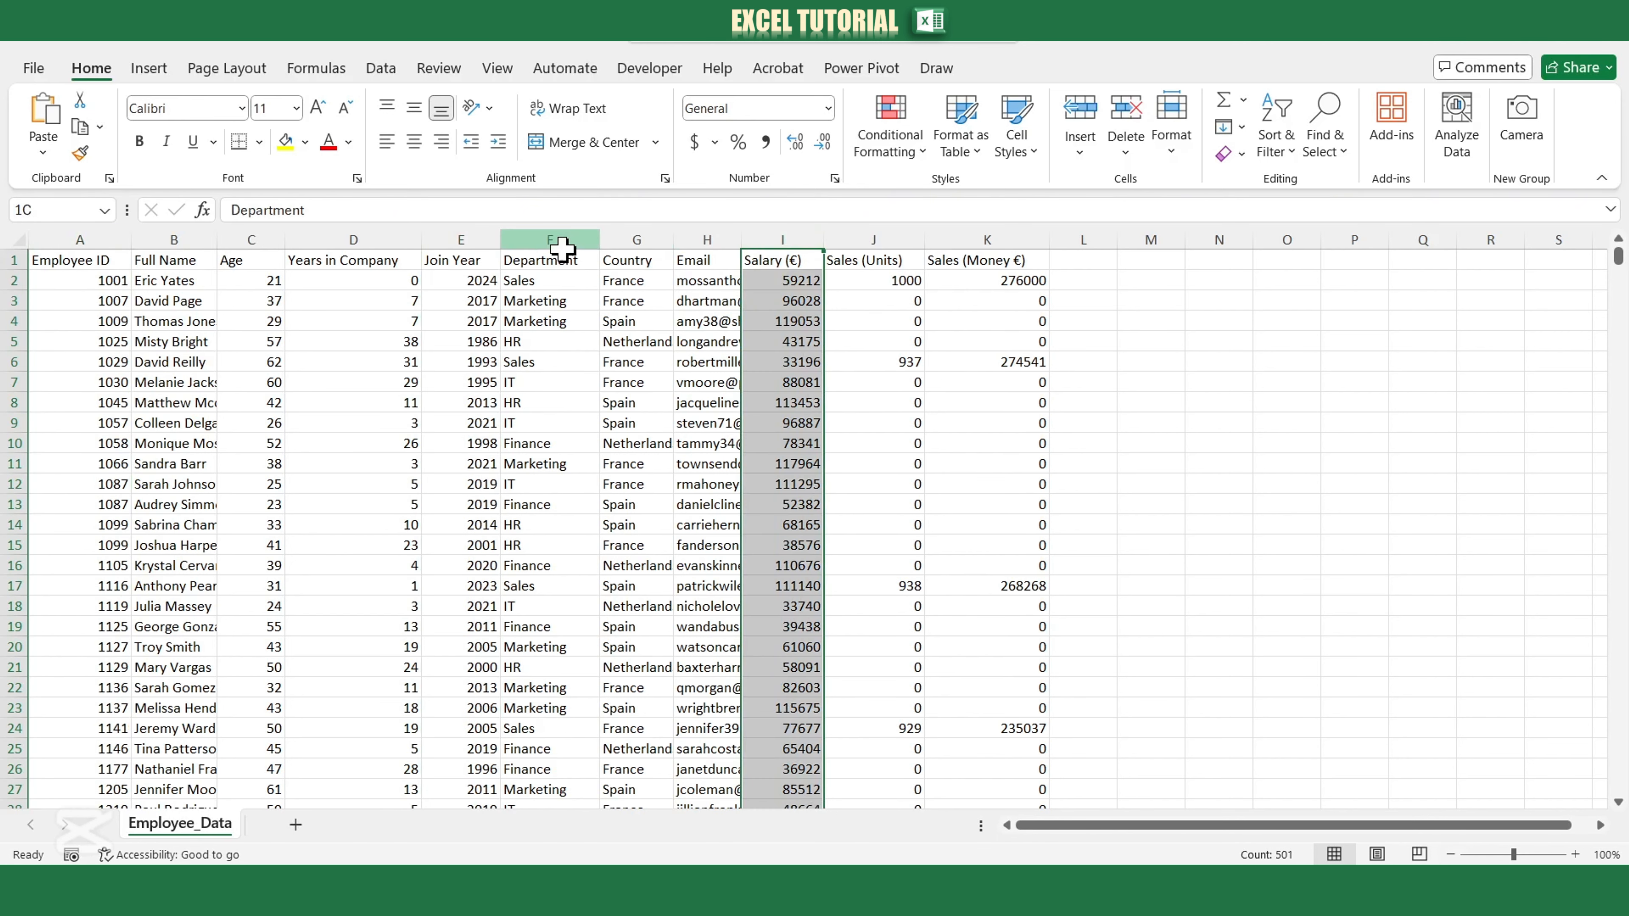
click(950, 239)
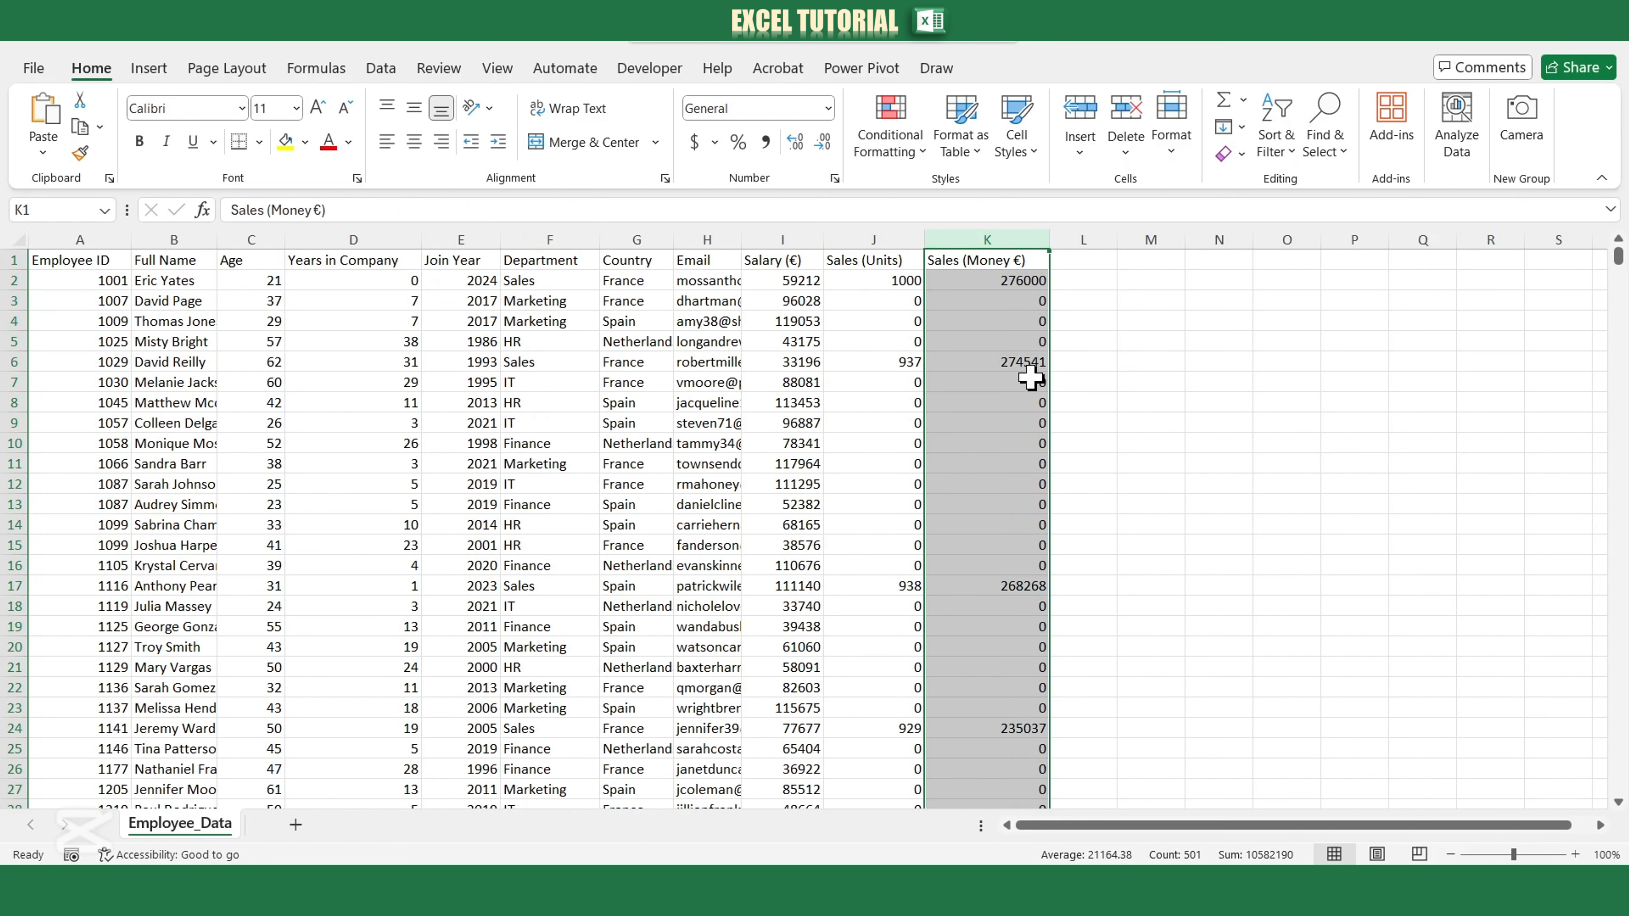
click(1129, 385)
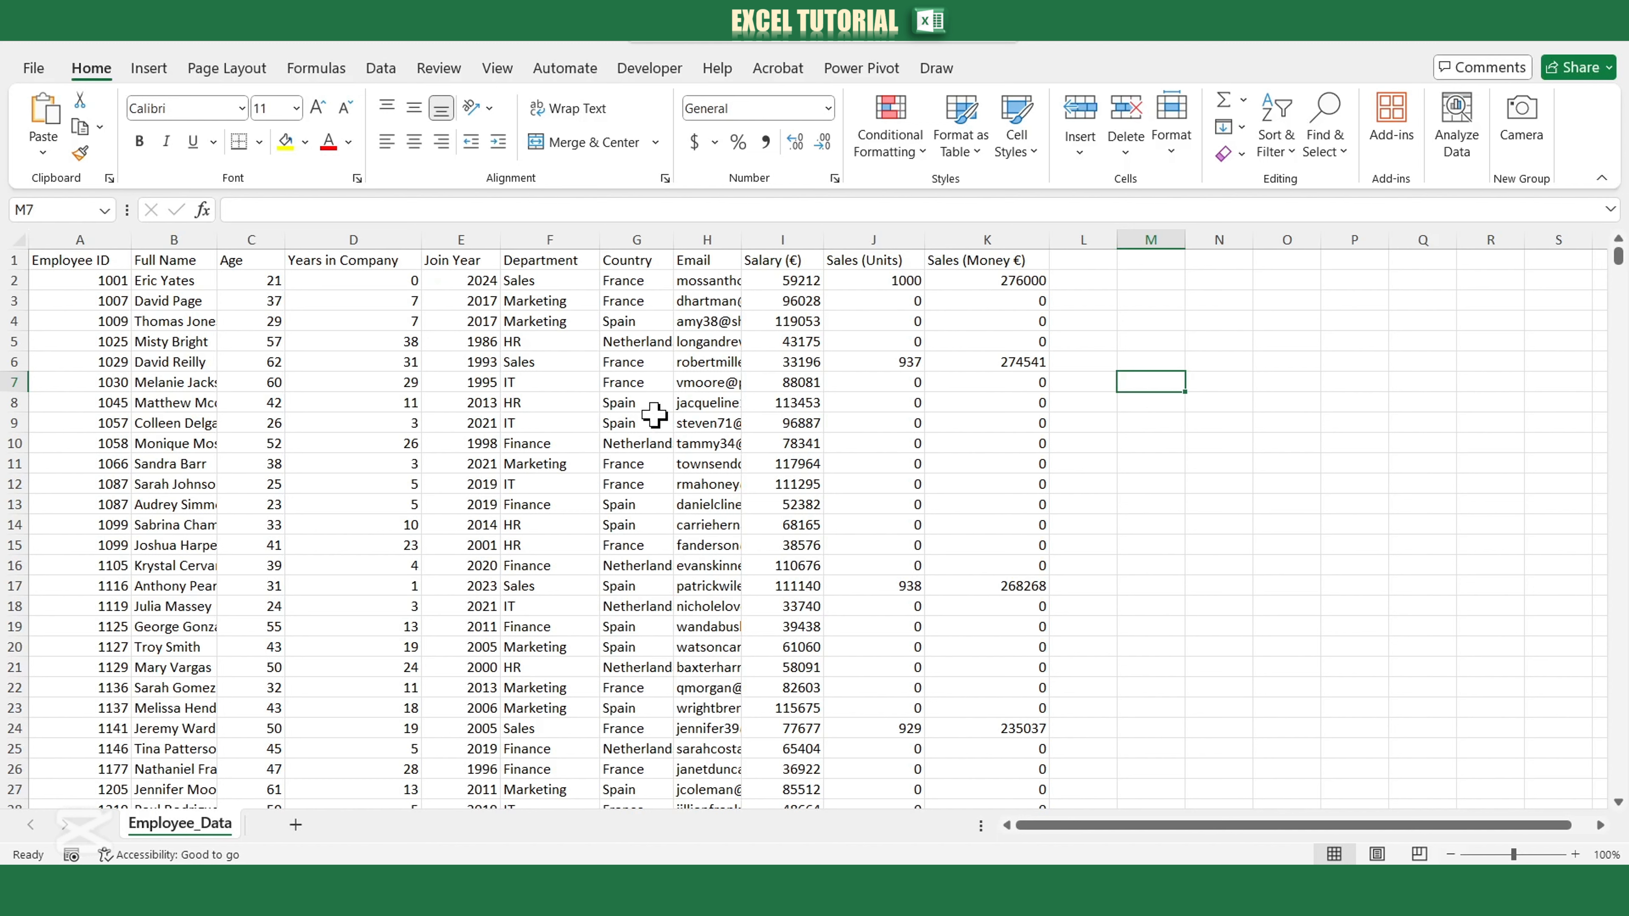
Load the employee data range $A$1:$K$501 into Power Query as a table with headers.
right_click(383, 448)
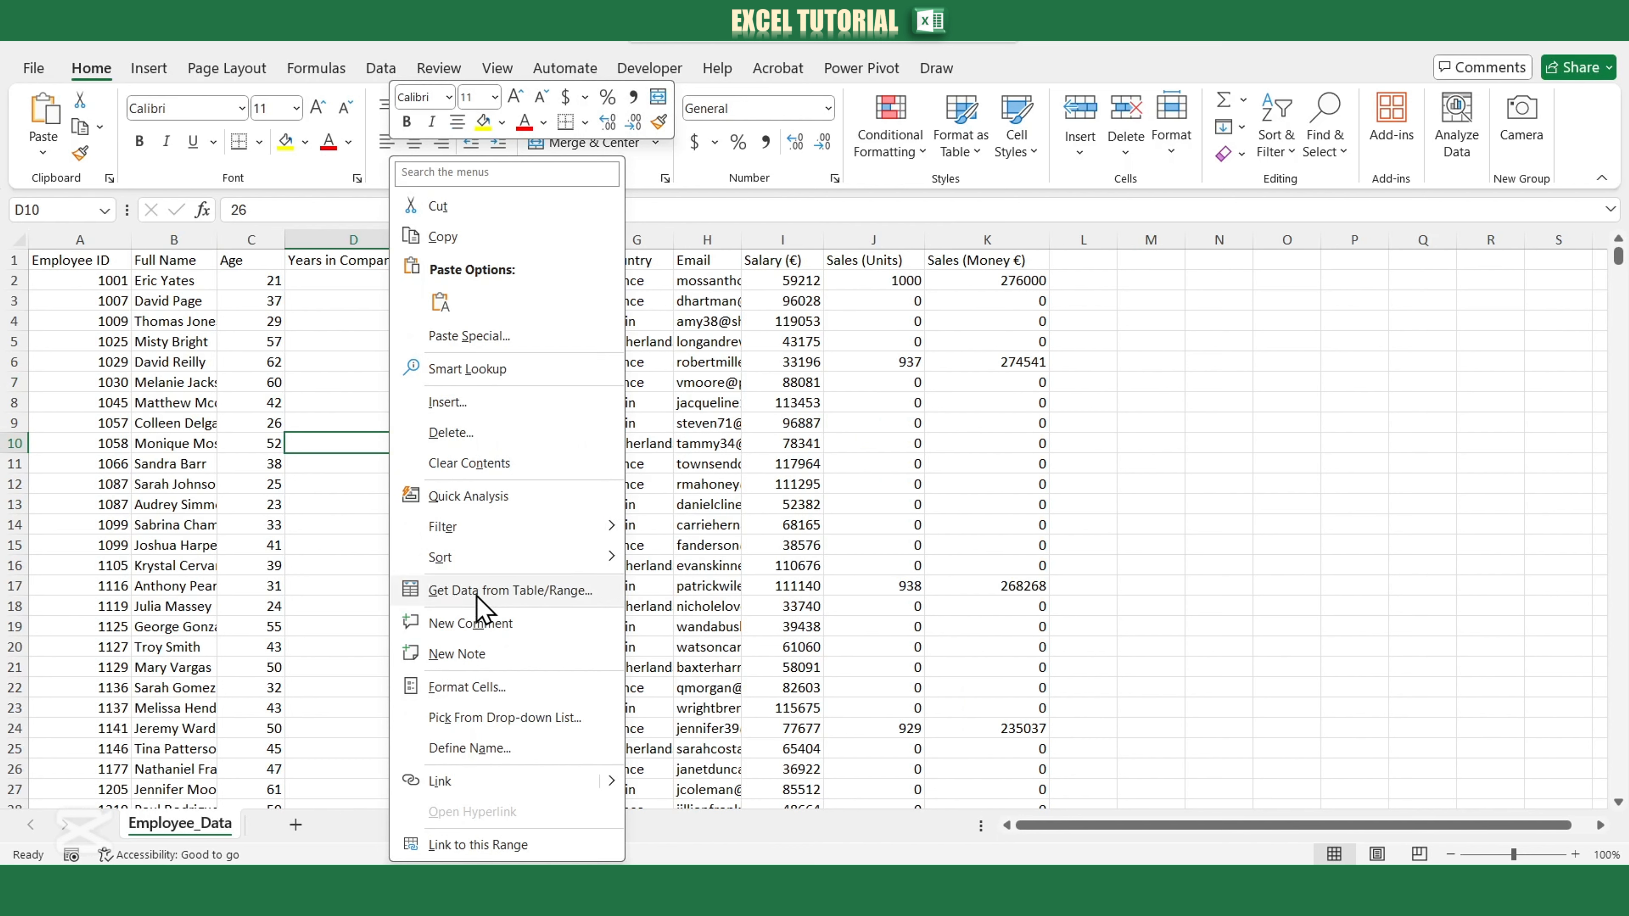
click(523, 592)
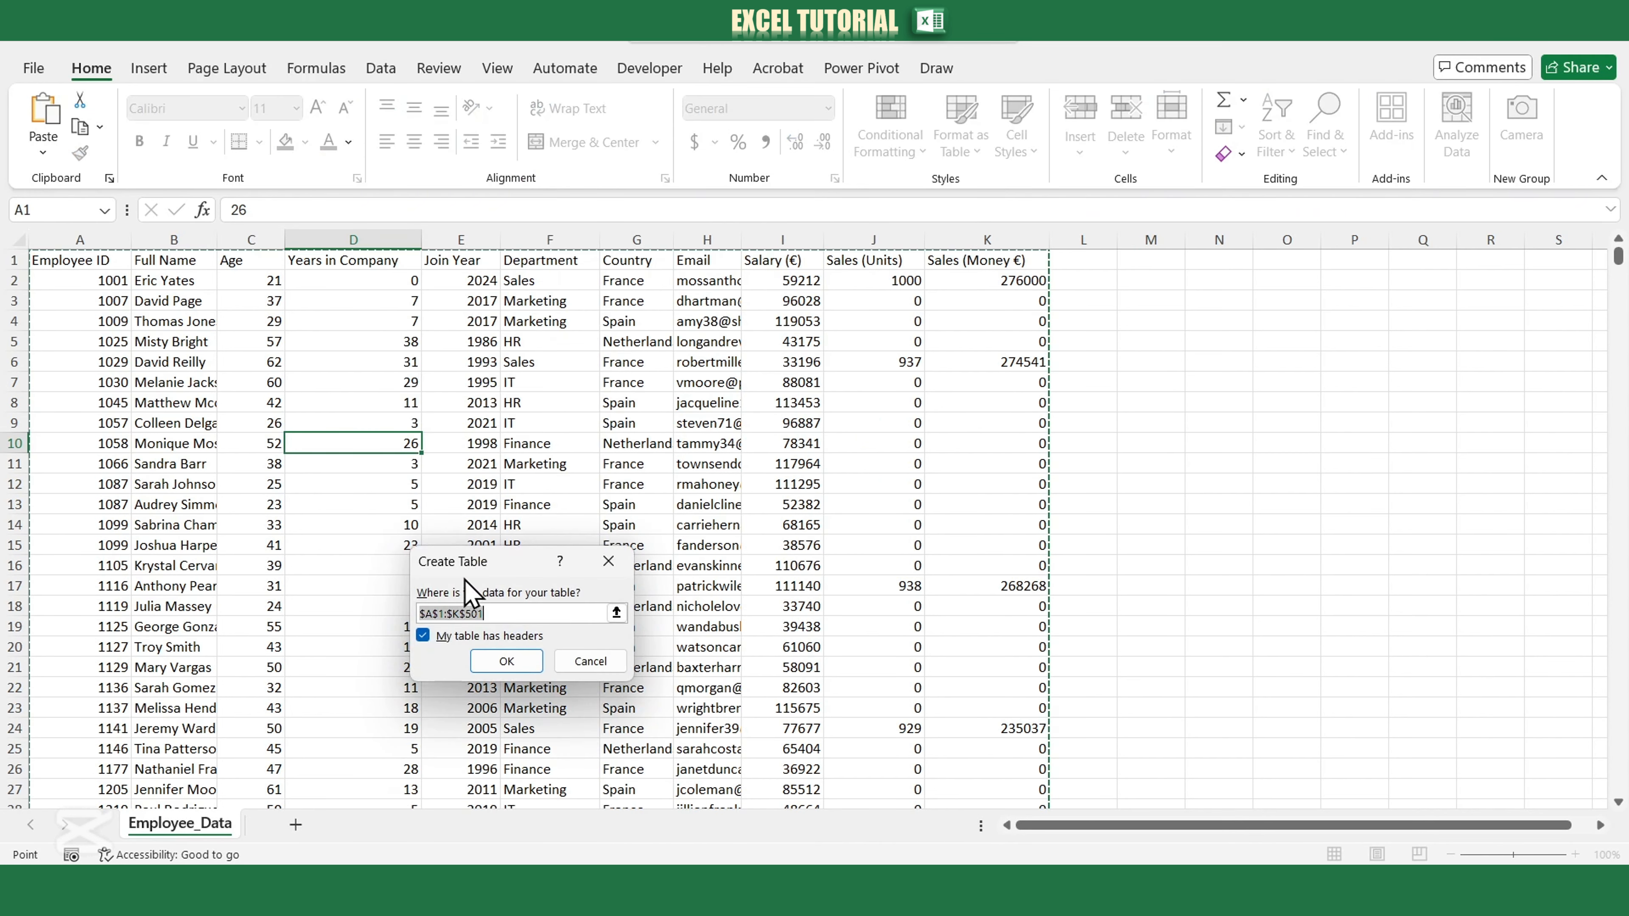
click(509, 664)
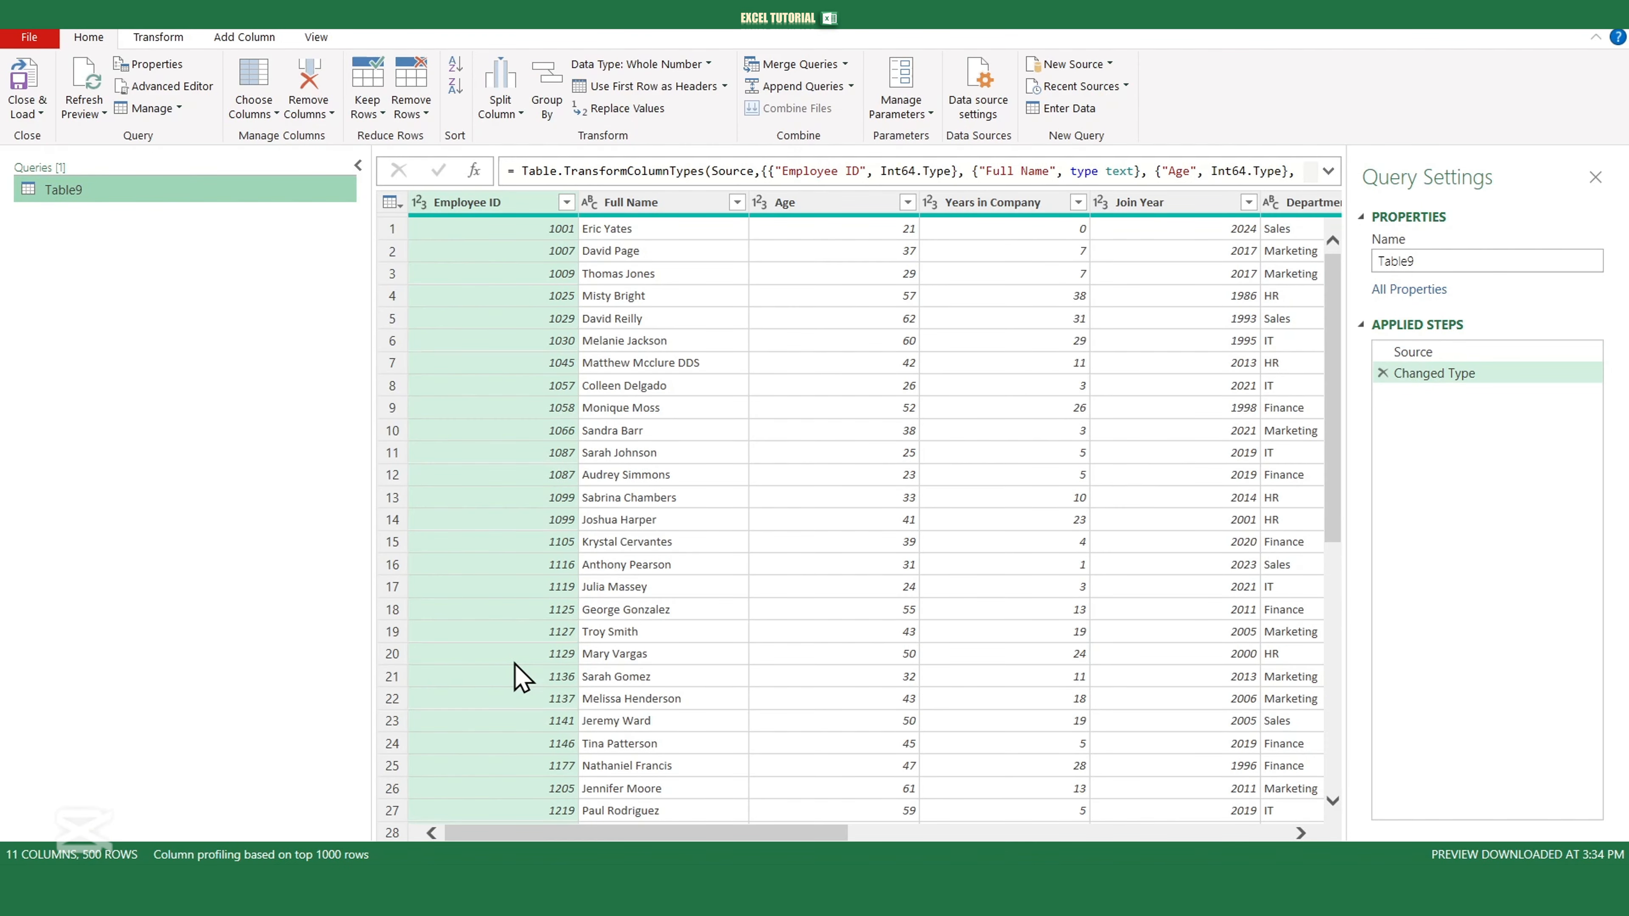
Start a conditional column based on the sales data and name it "Performance with conditional column".
drag(583, 833, 1058, 837)
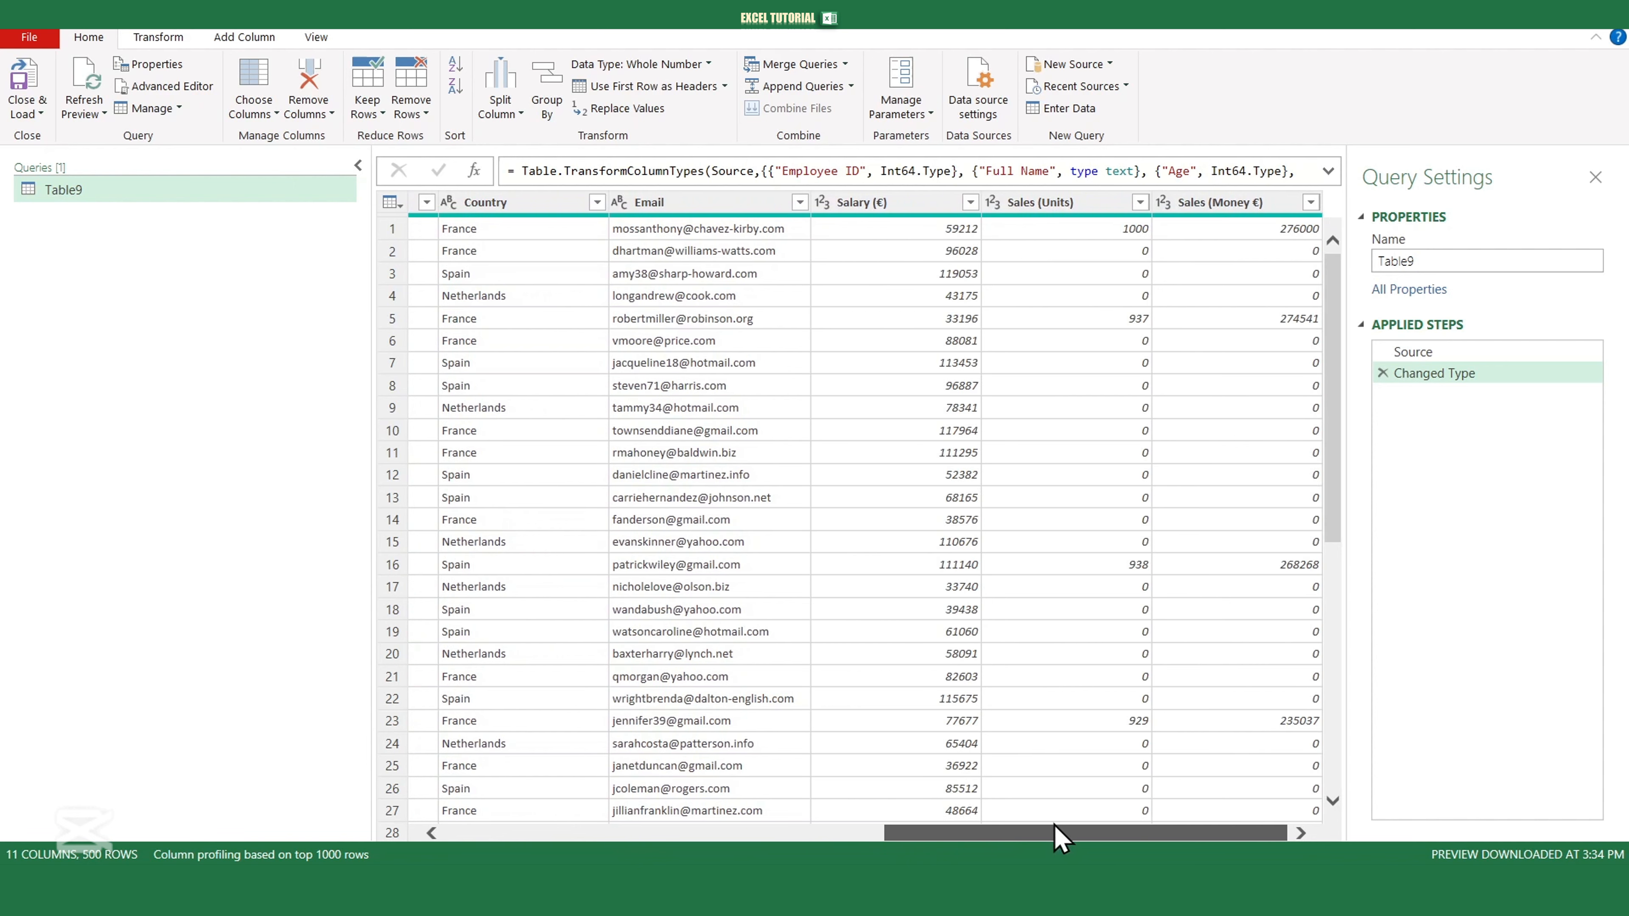
click(1244, 204)
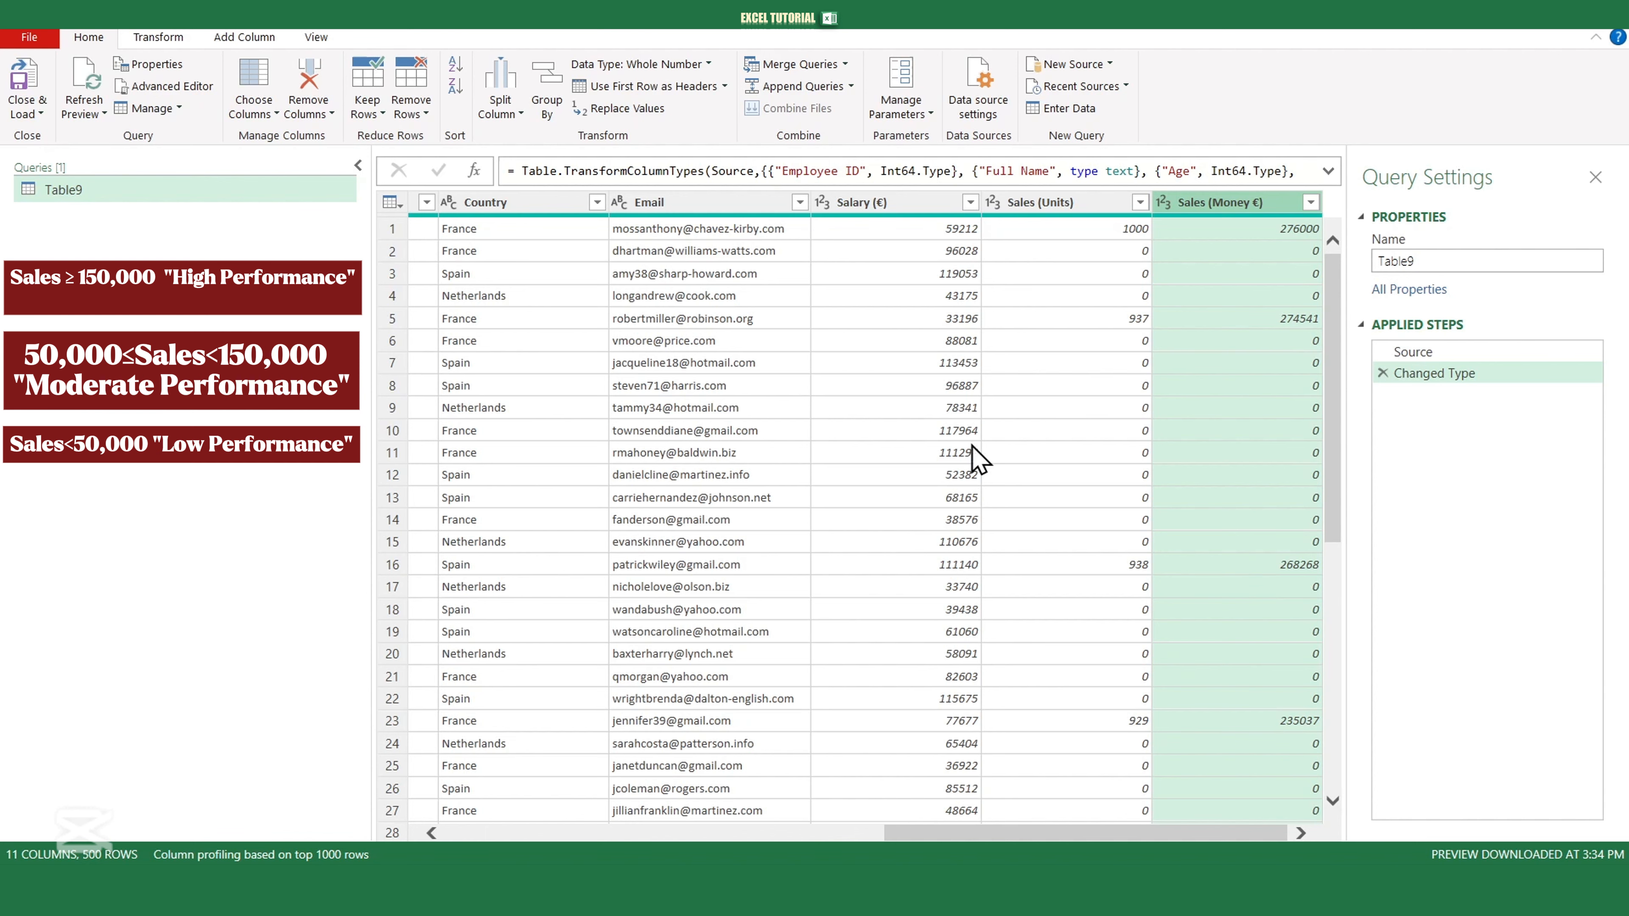
click(236, 38)
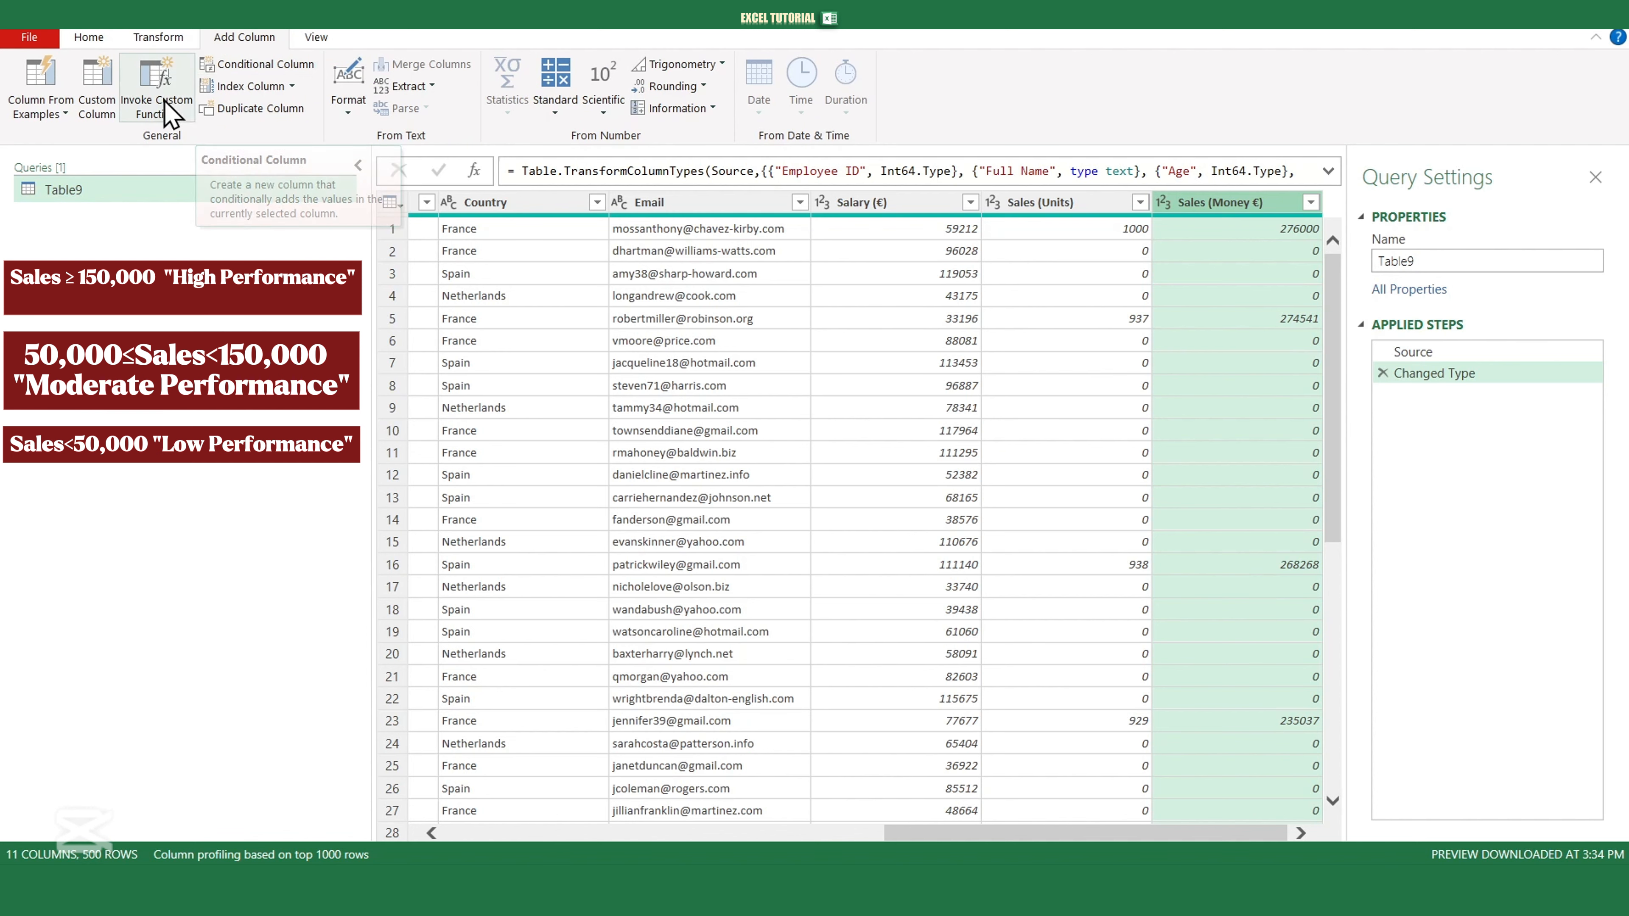
click(302, 69)
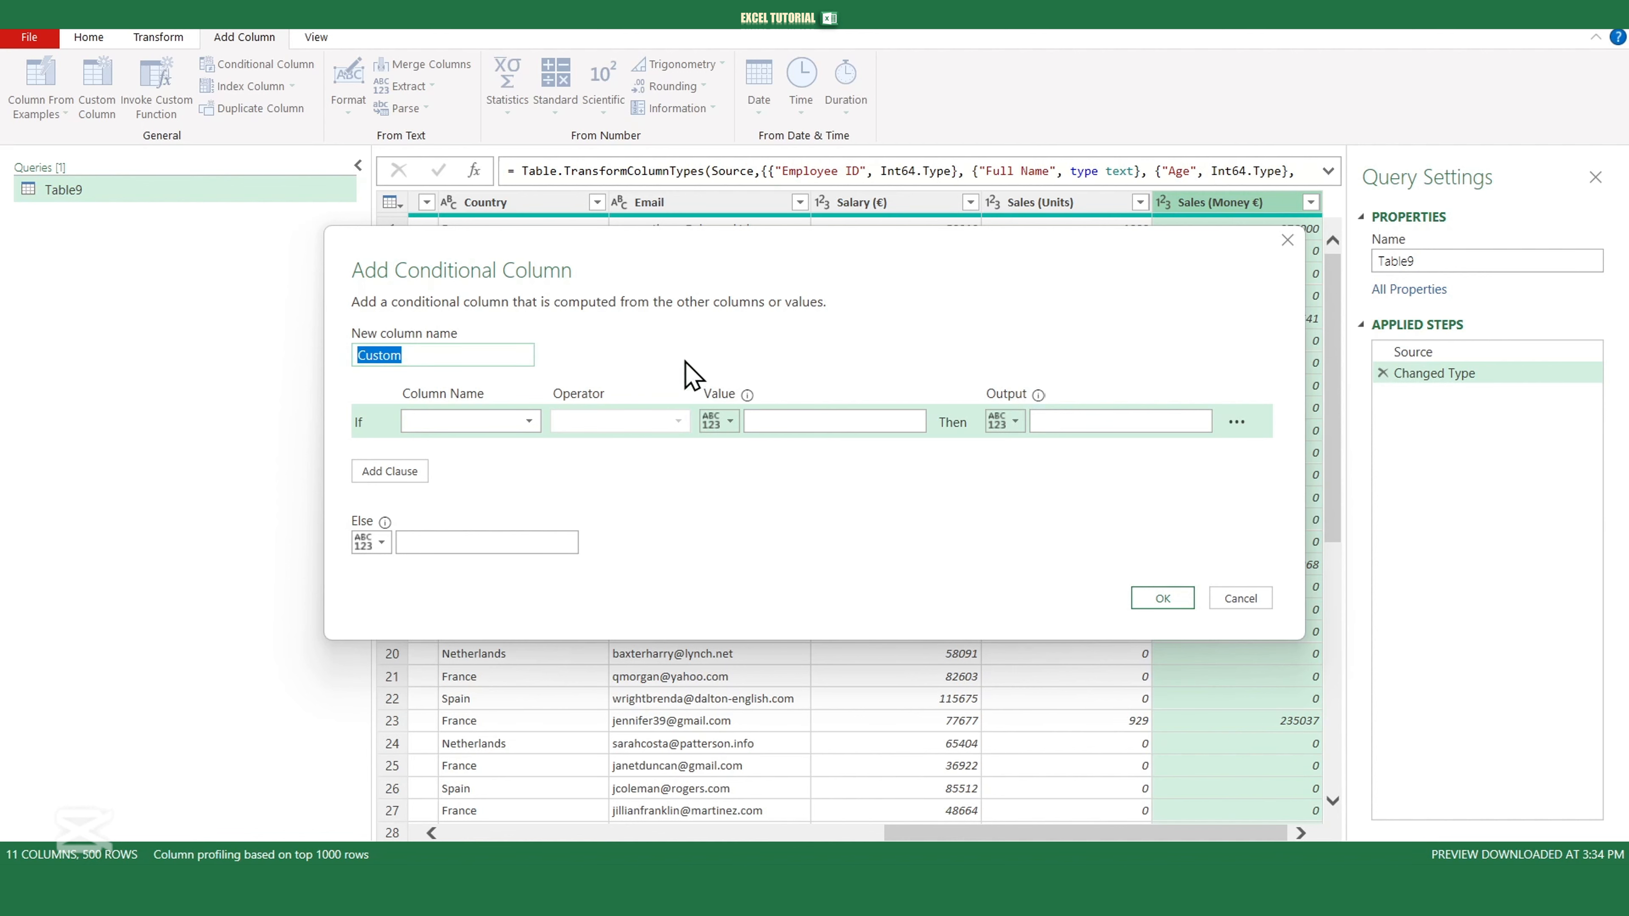
text(Performance with conditio)
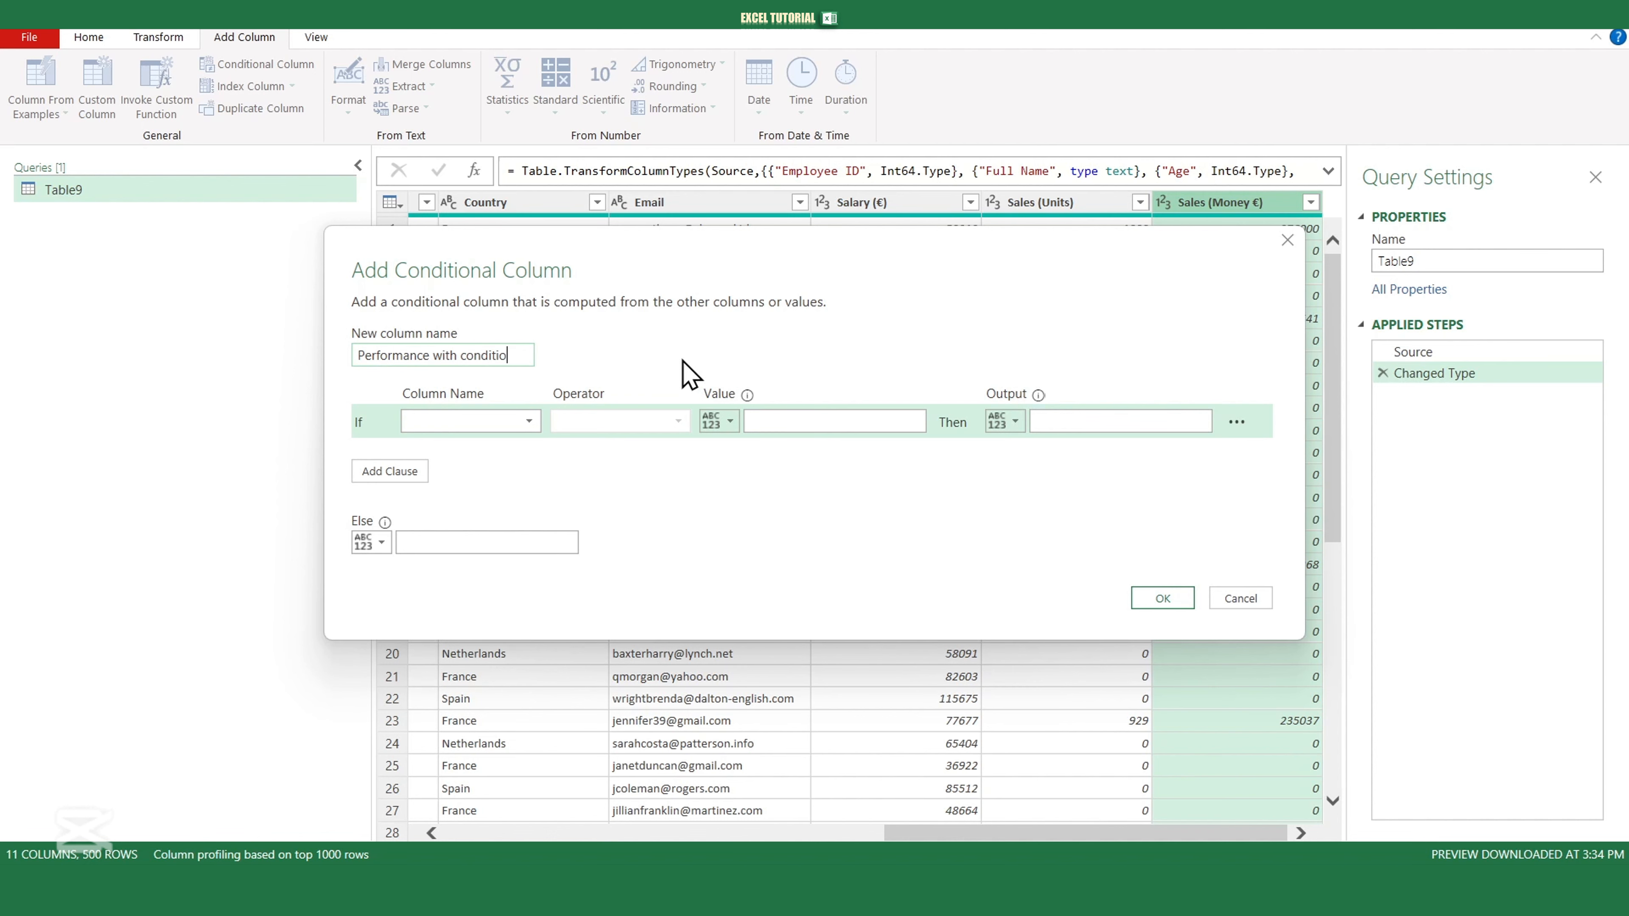
text(nal column)
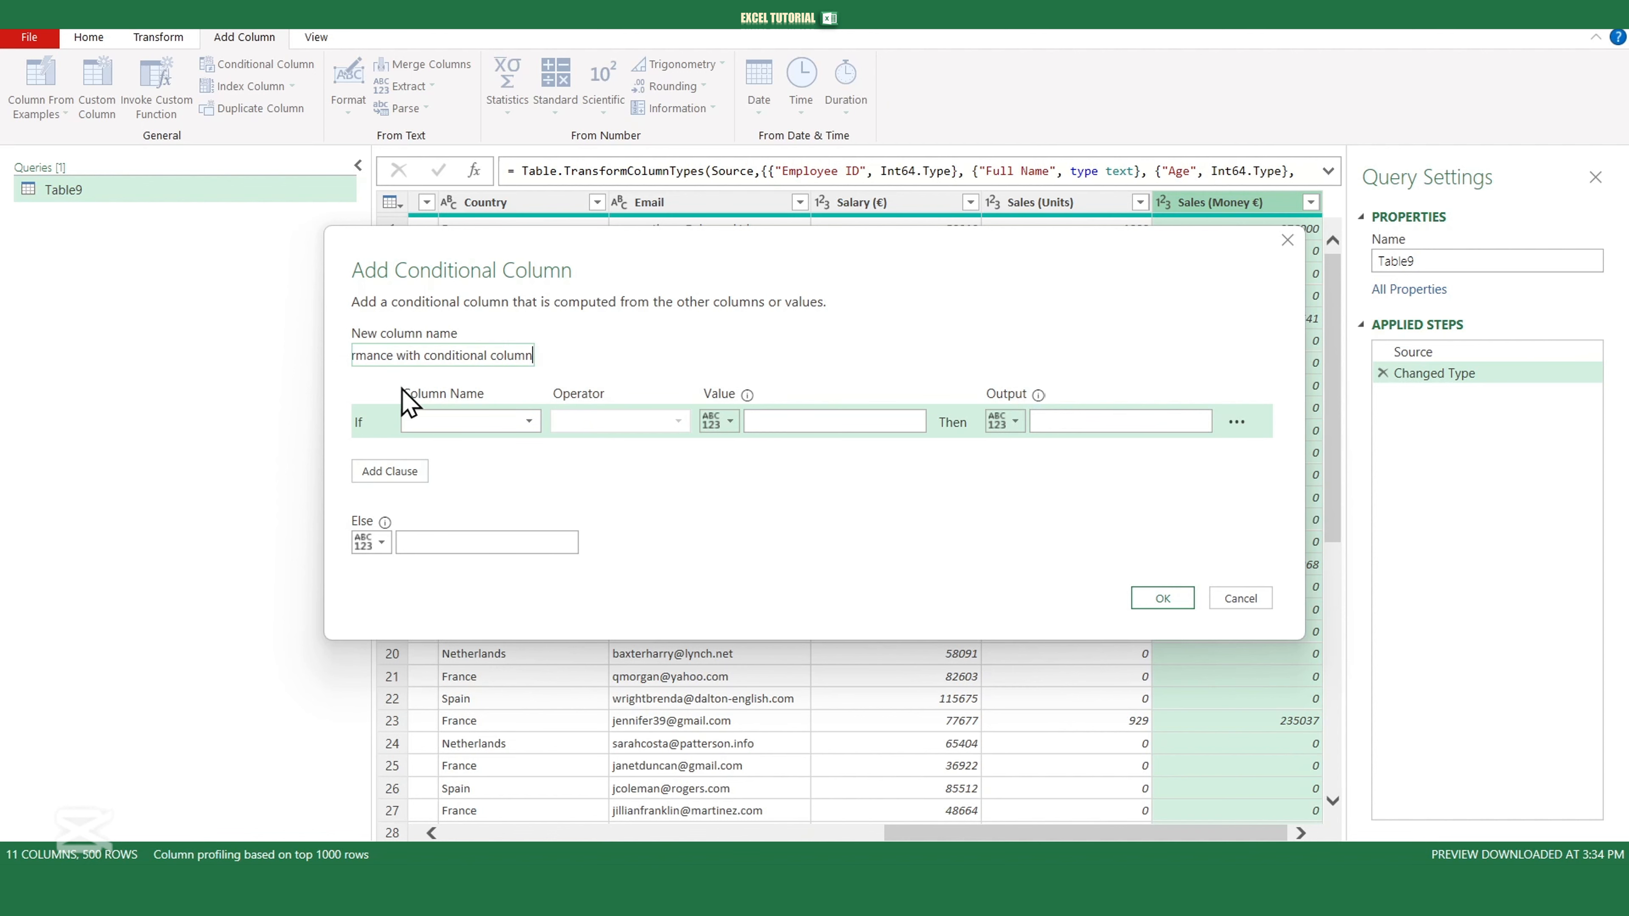
Define the first condition: Sales (Money €) is greater than or equal to 150000, with output "High performance".
click(525, 426)
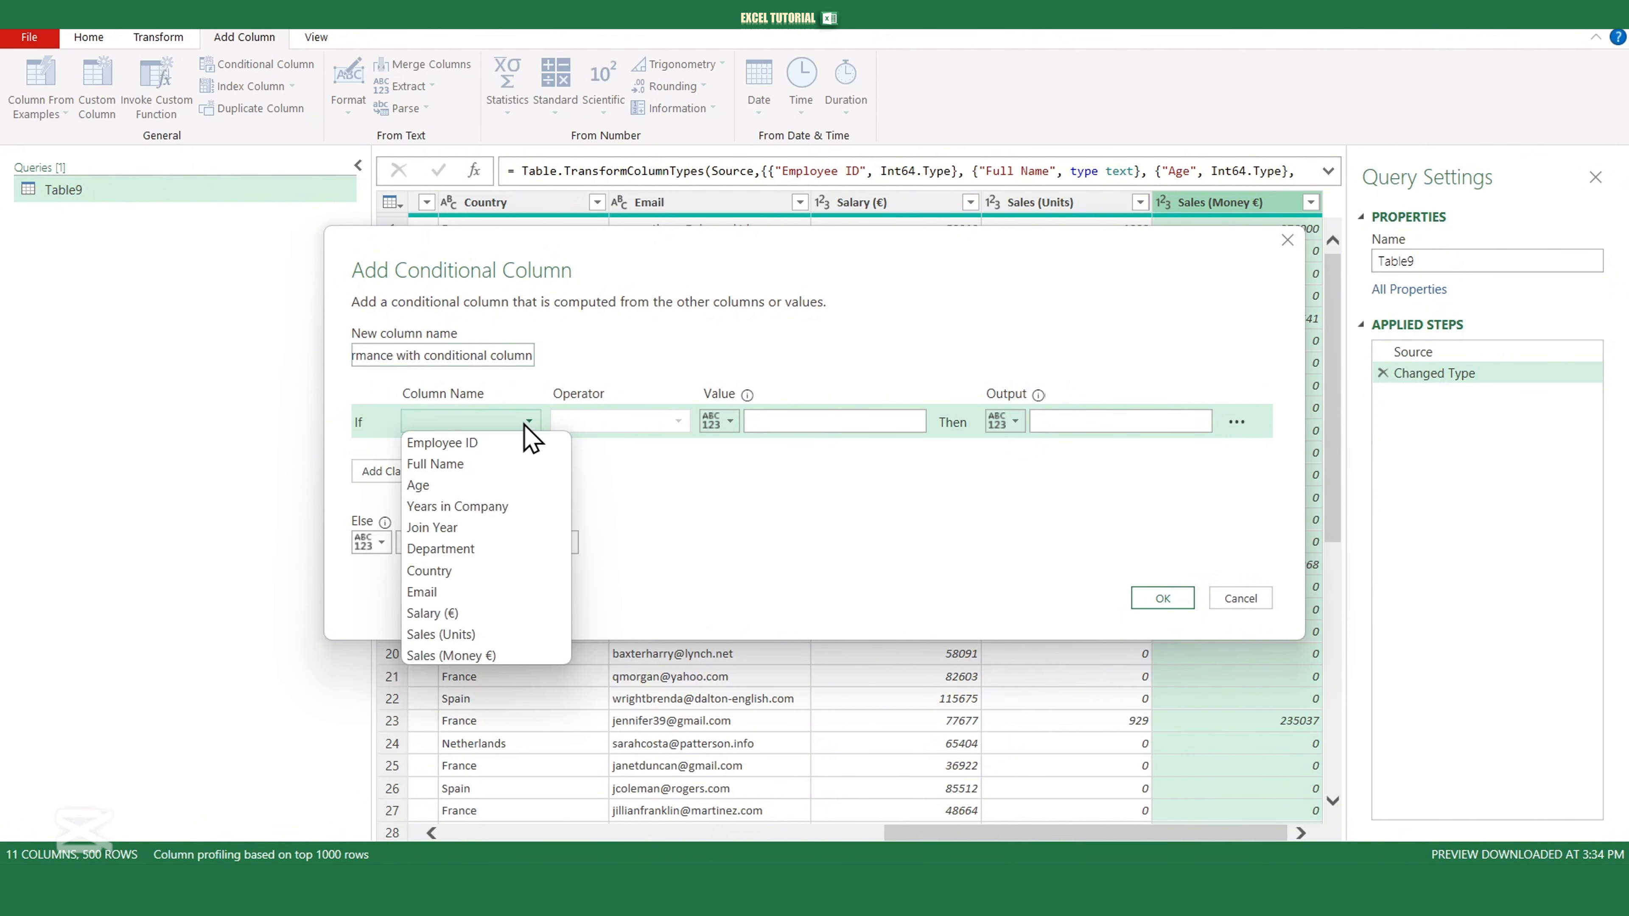
click(452, 654)
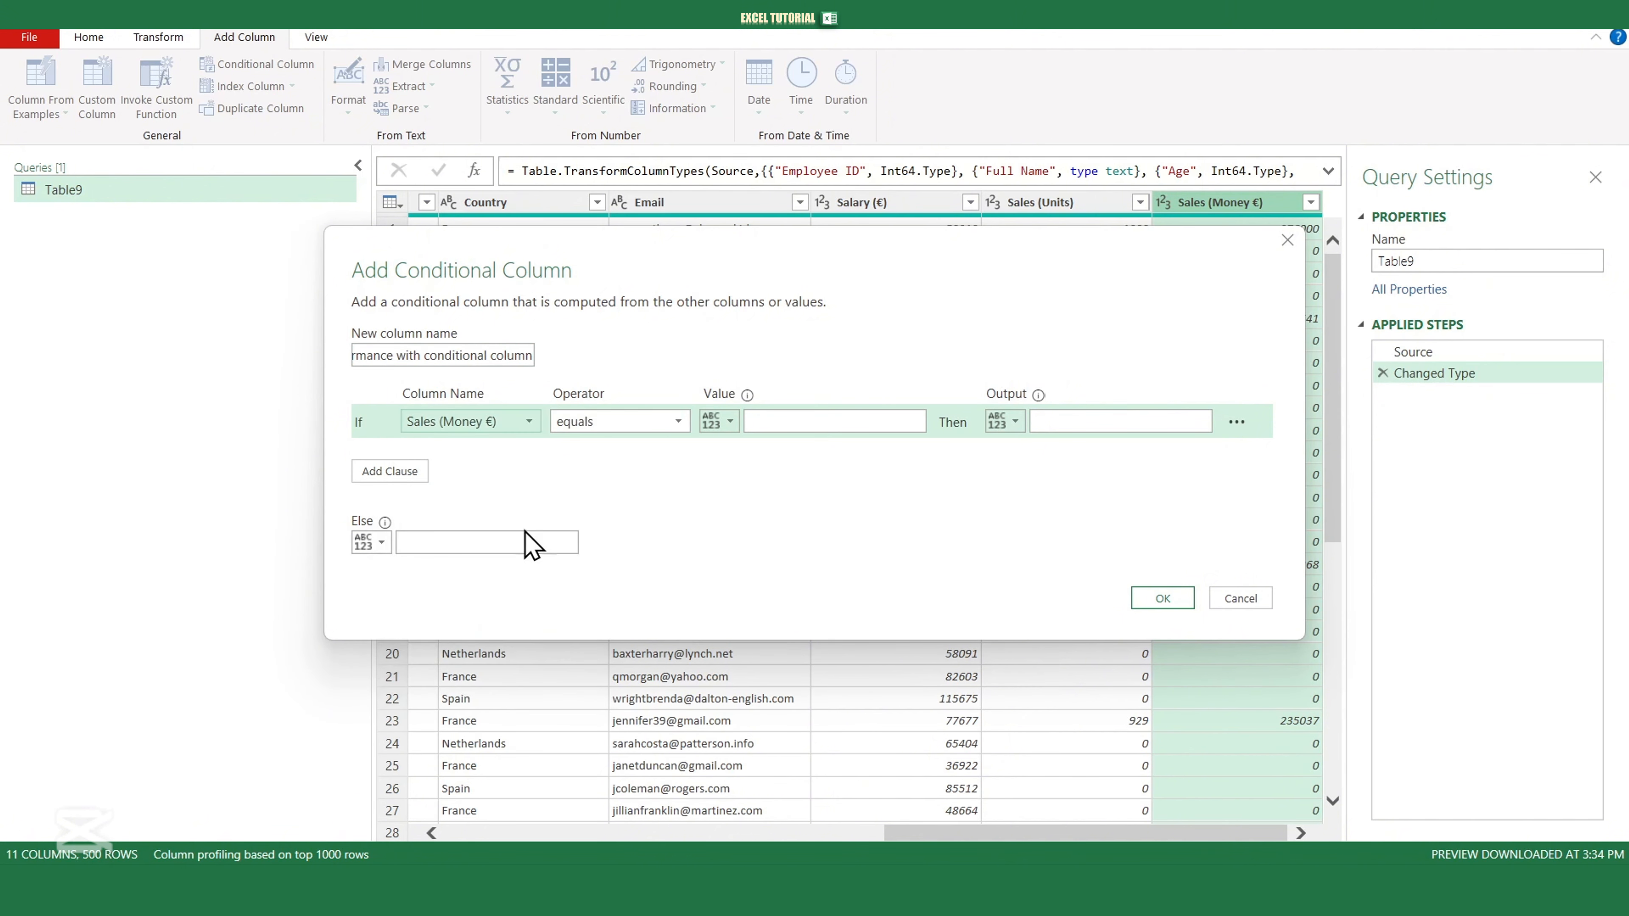
click(618, 422)
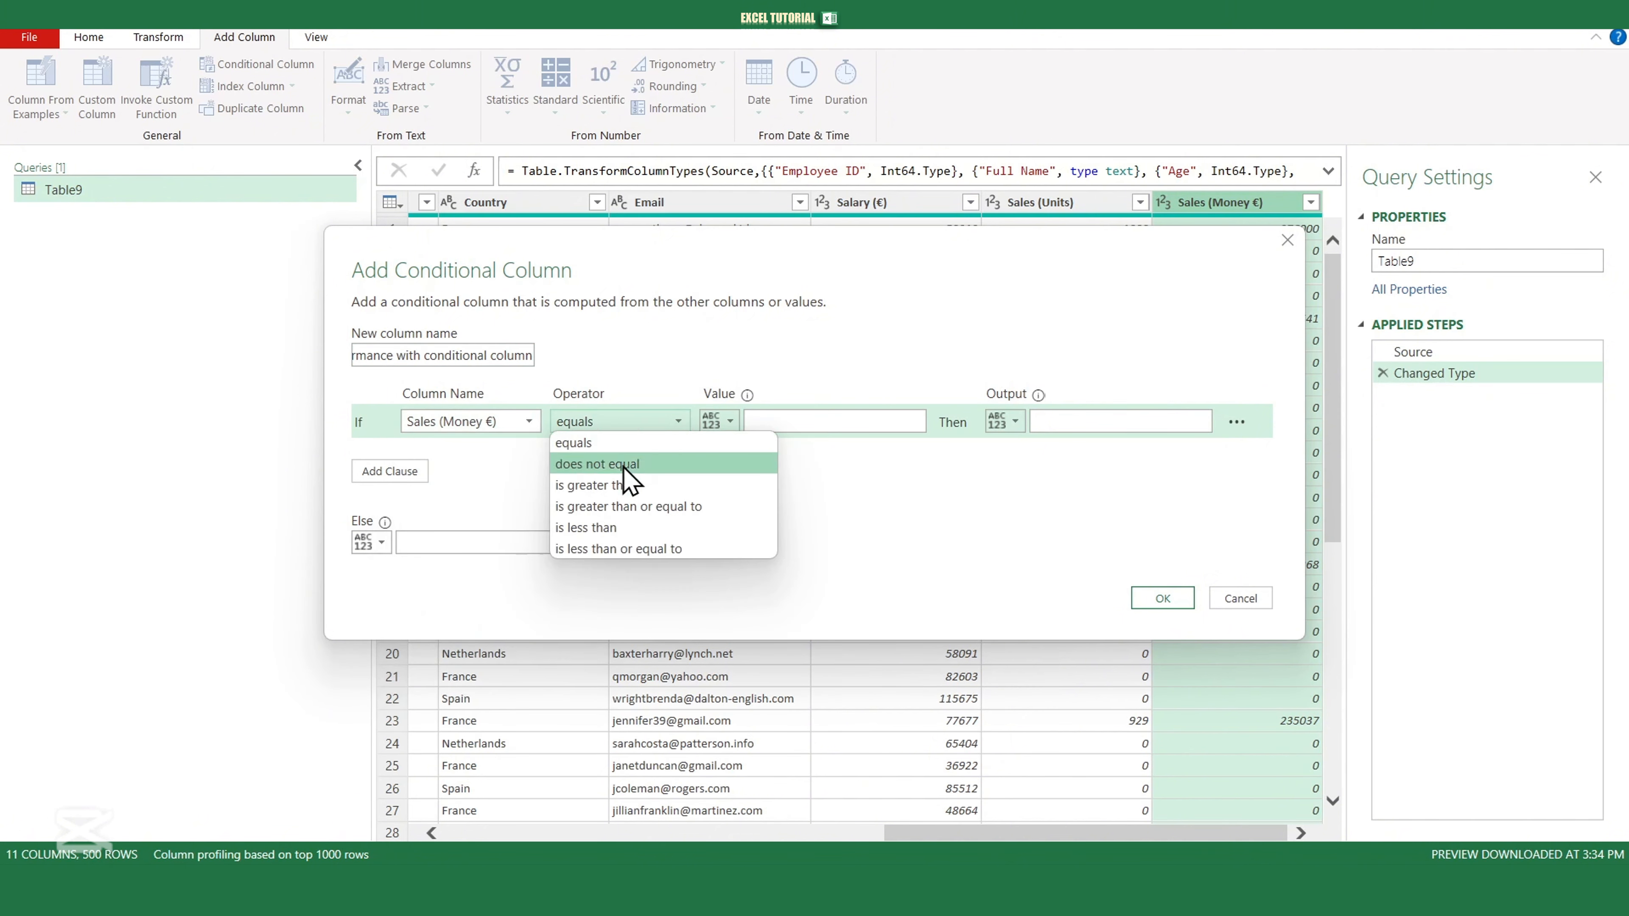
click(644, 517)
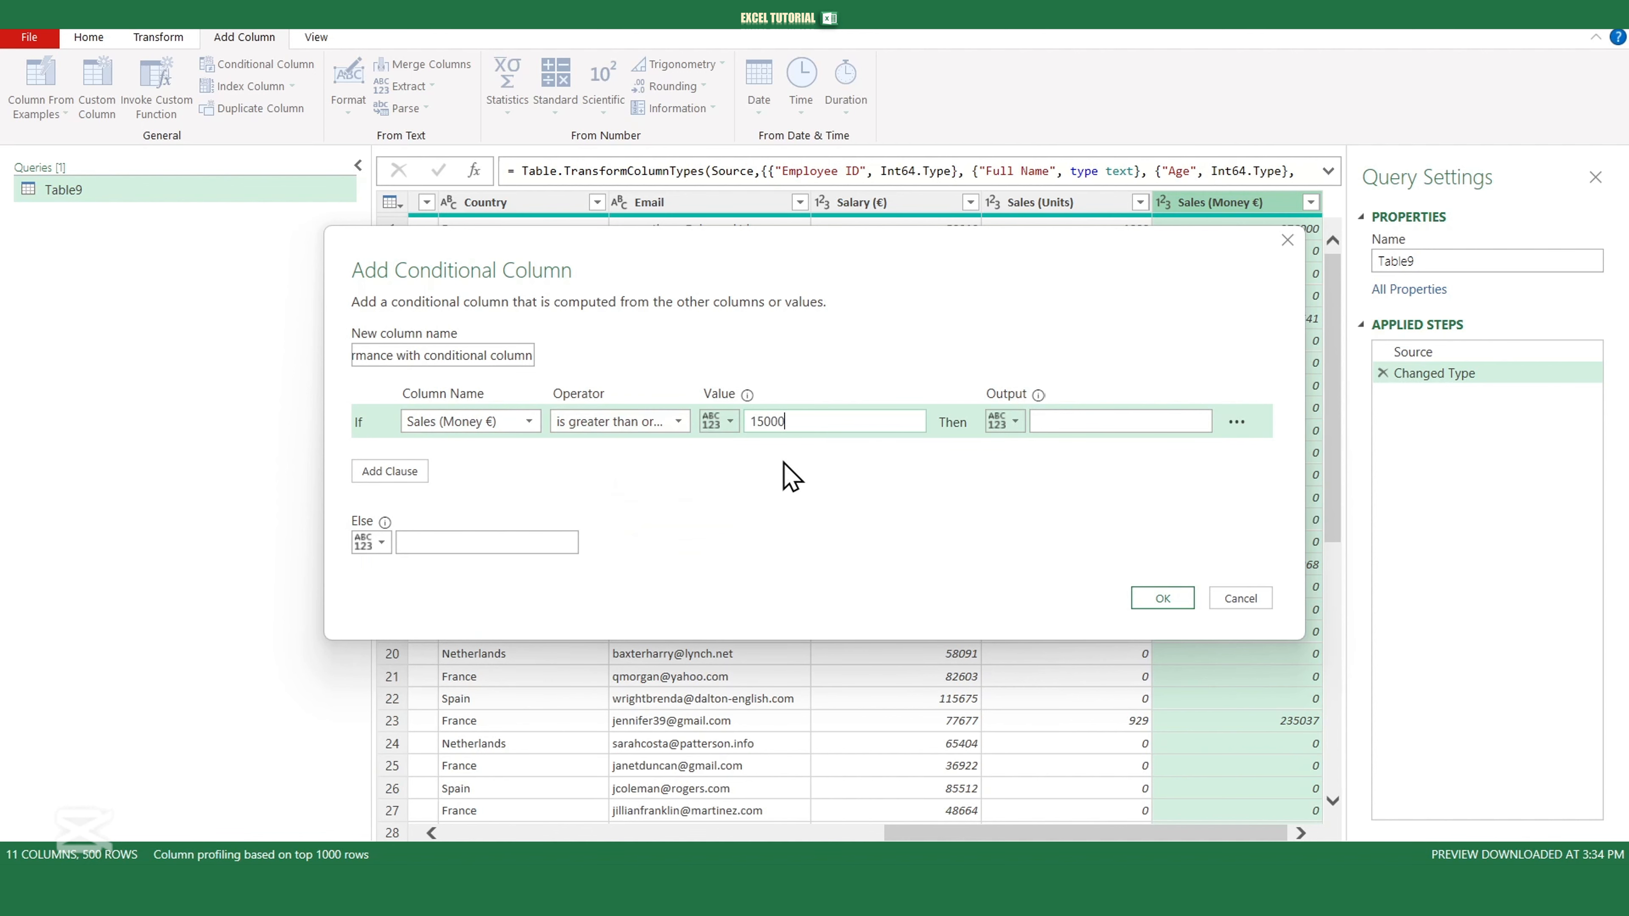
click(1063, 423)
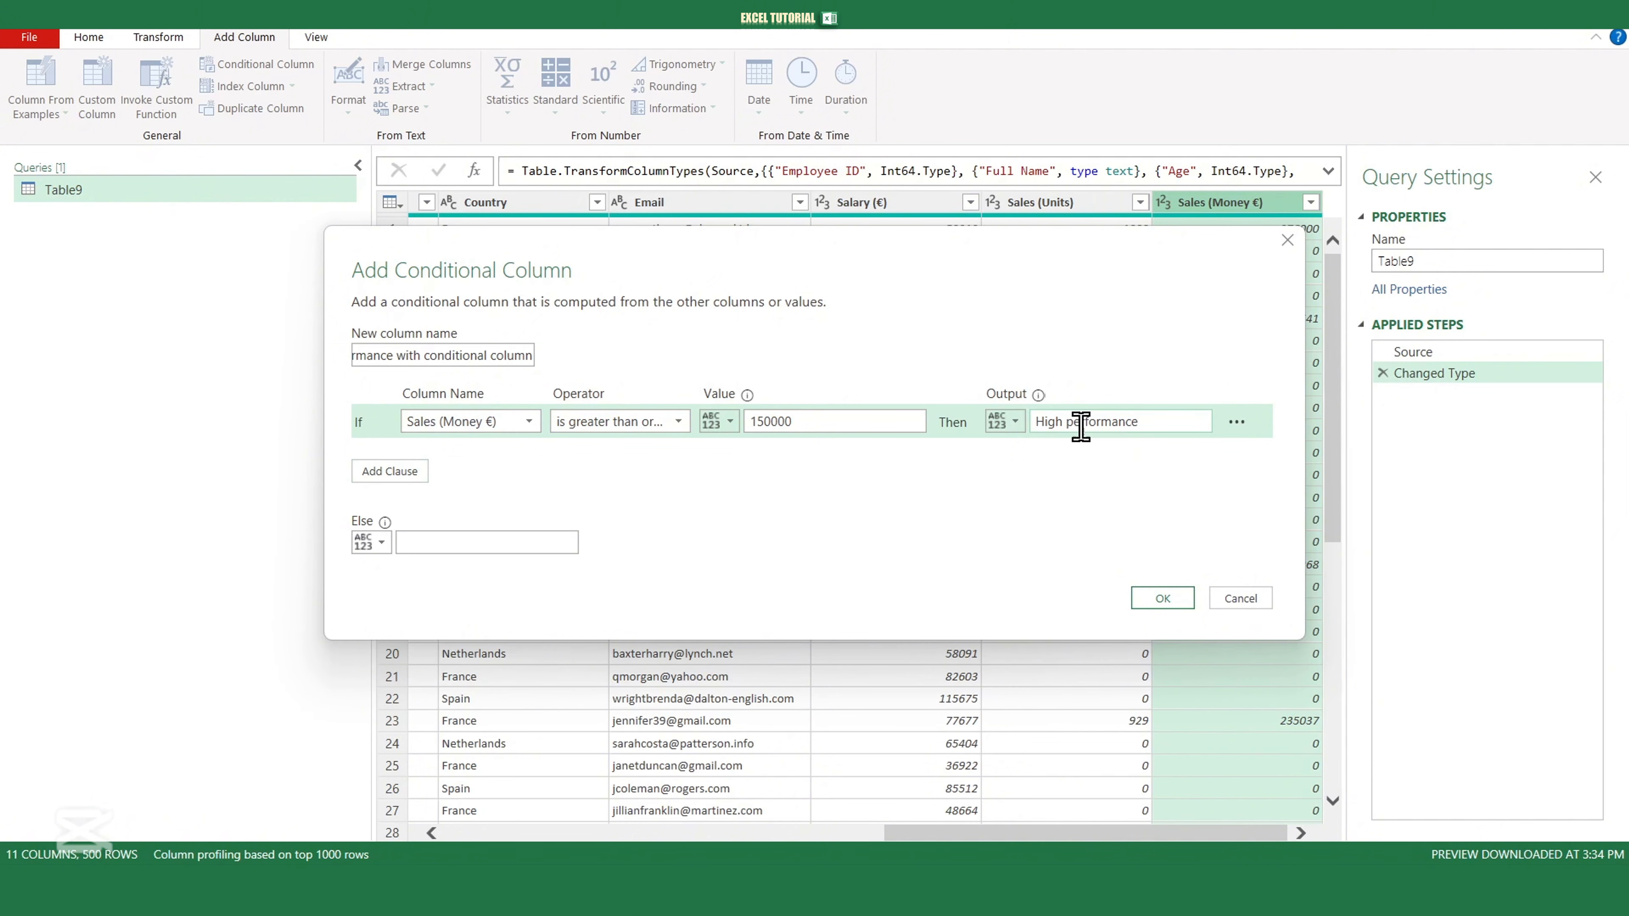
Add an else-if clause: Sales (Money €) is greater than or equal to 50000, with output "Moderate performance".
click(392, 476)
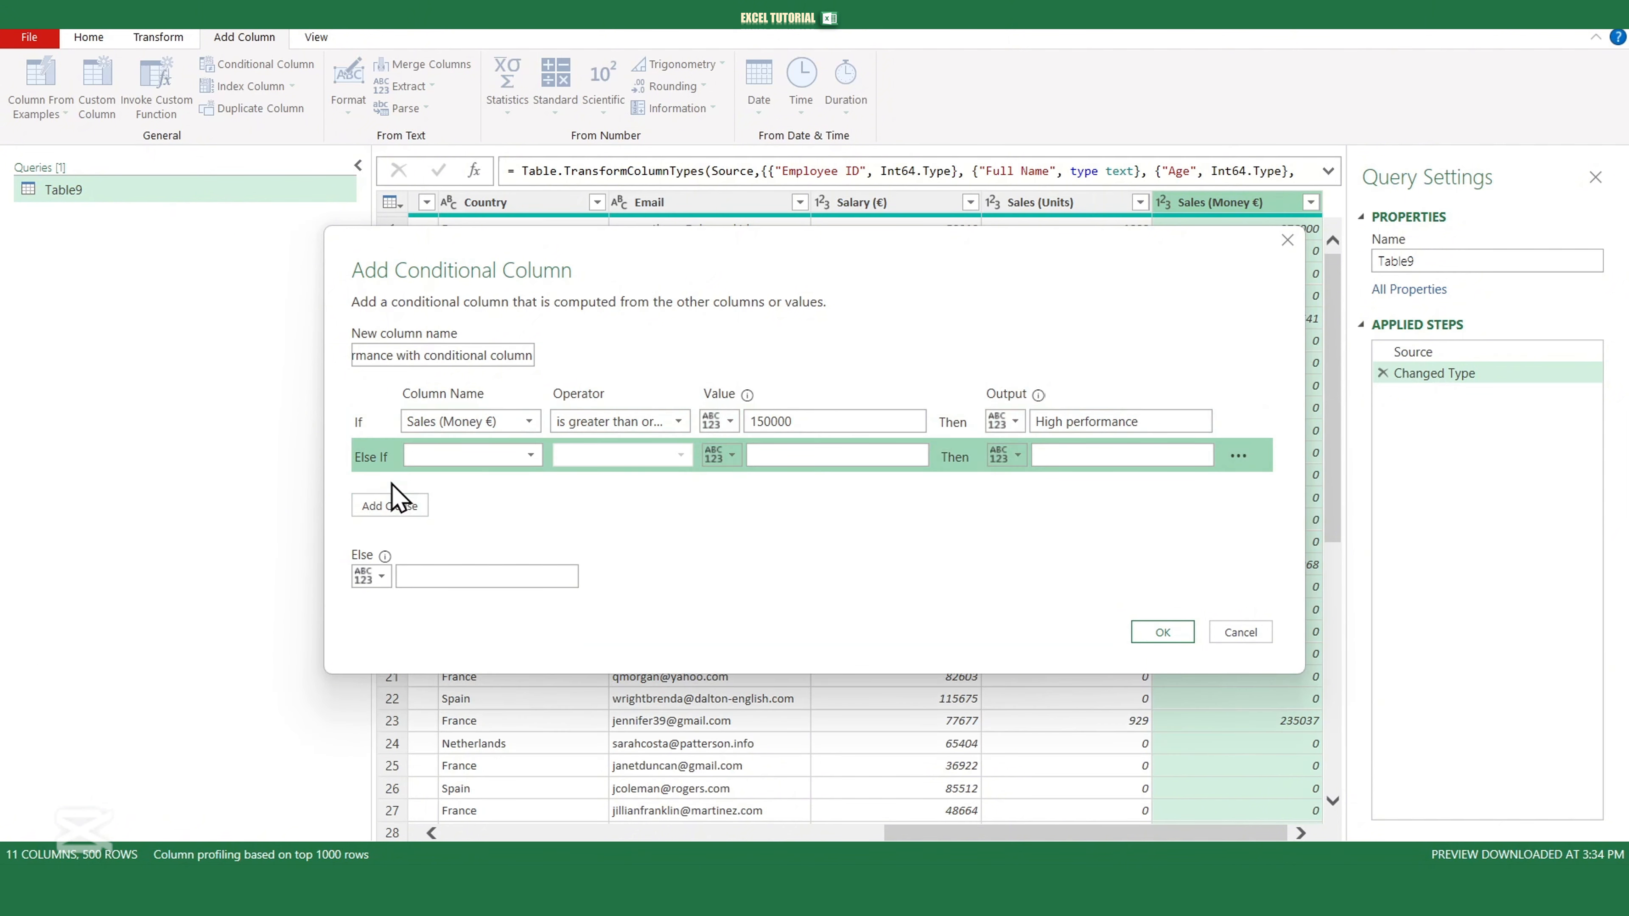
click(494, 457)
click(487, 684)
click(629, 462)
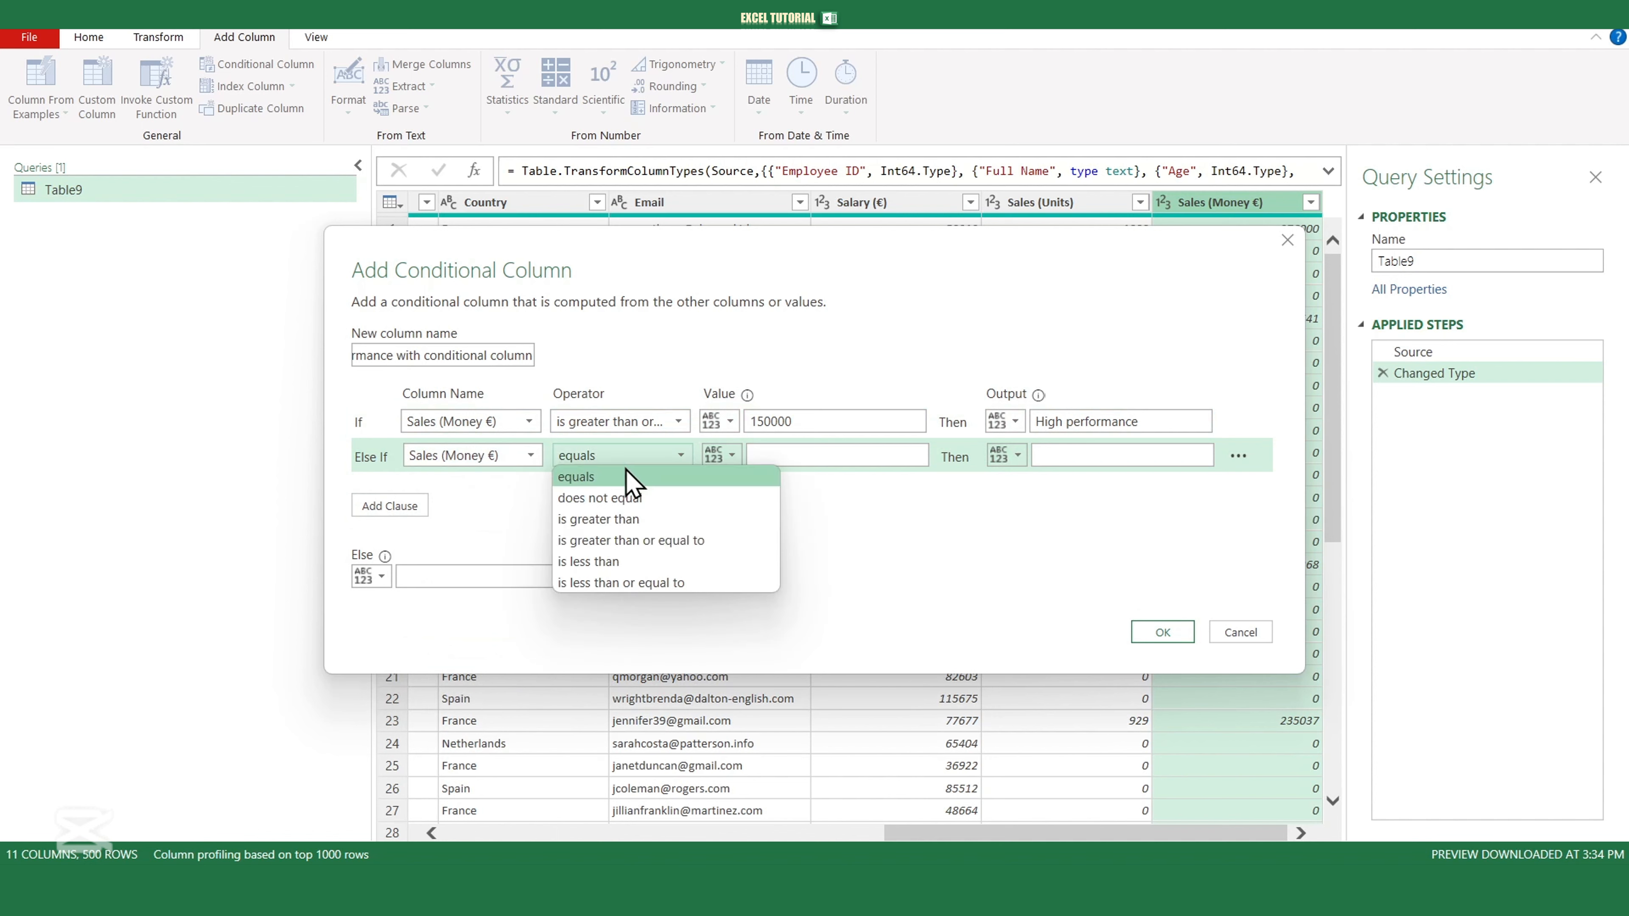
click(654, 542)
click(786, 457)
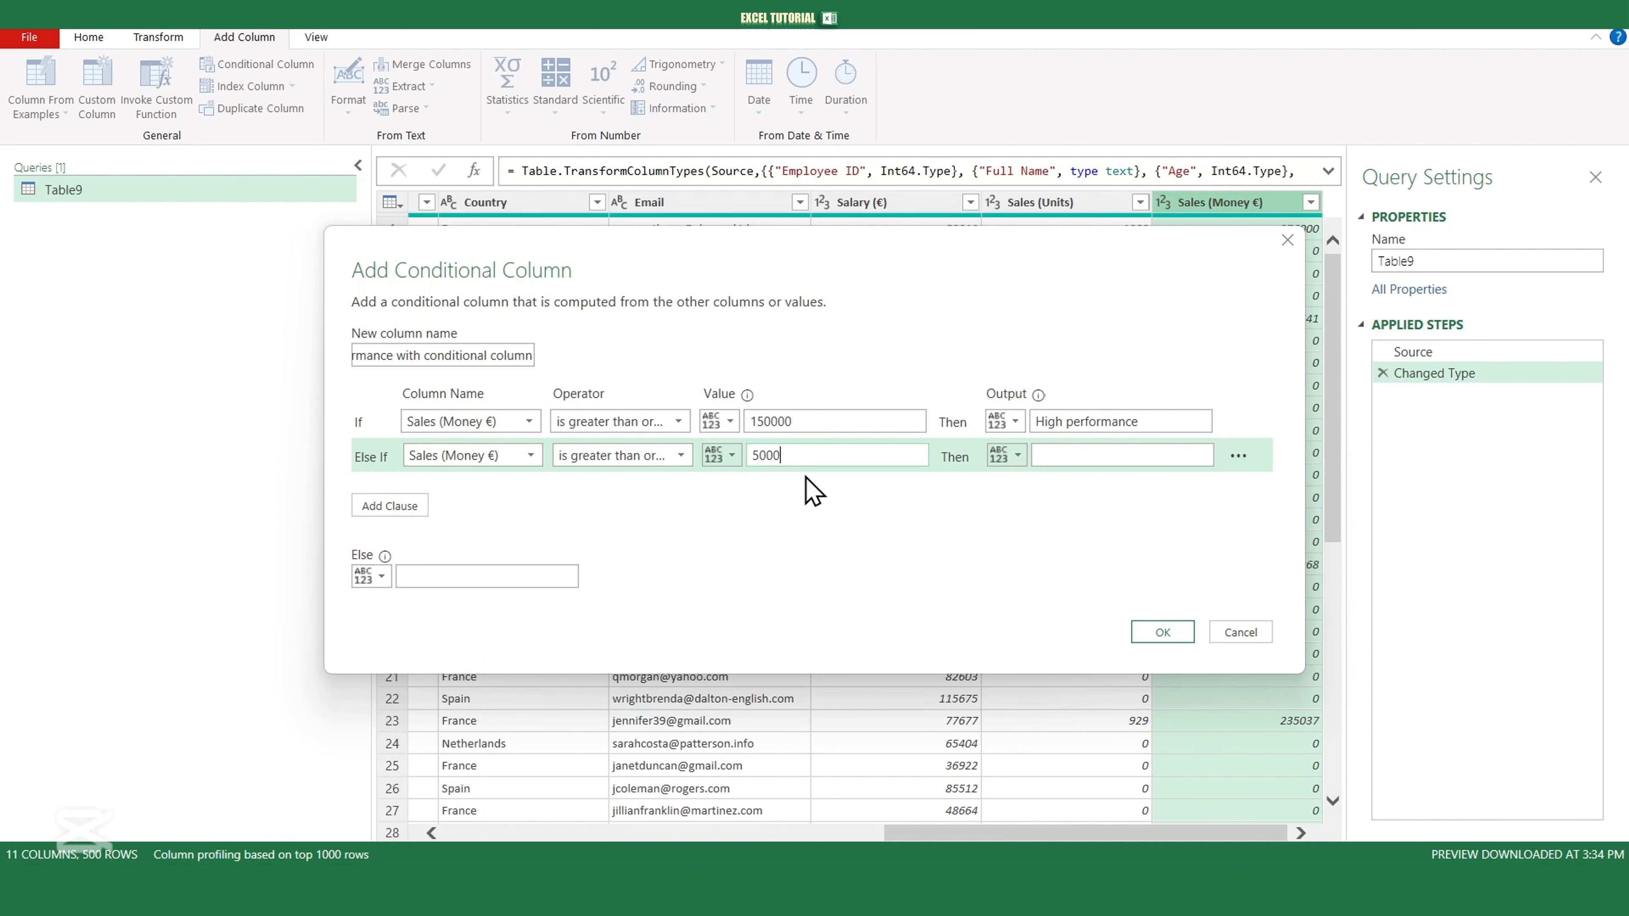
click(1111, 455)
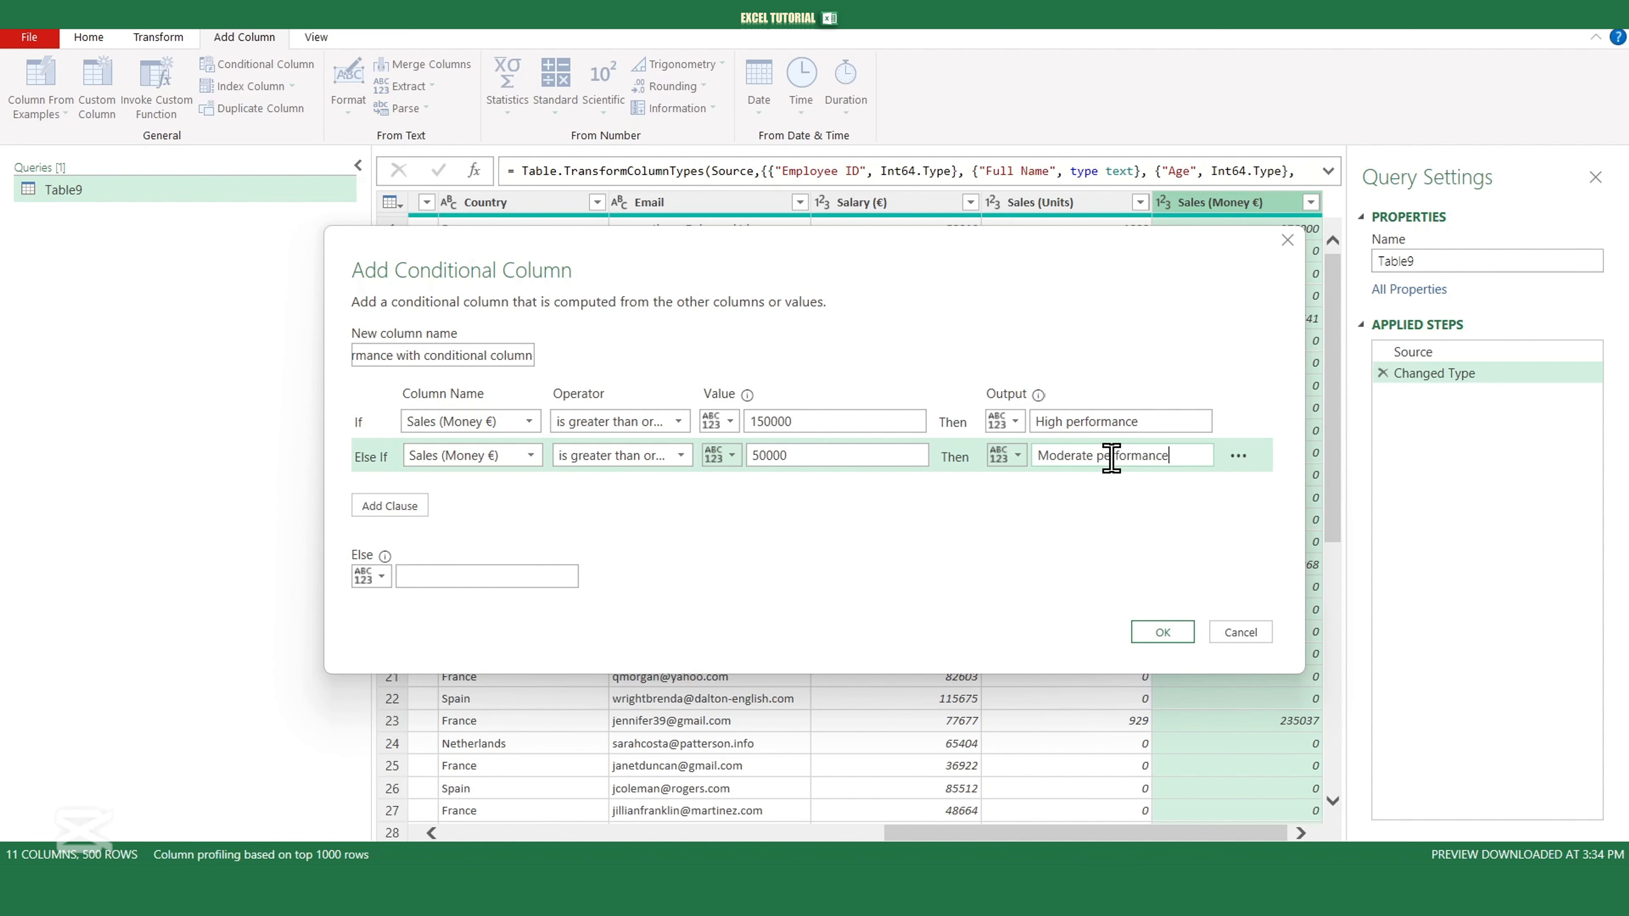
text(Moderate performance)
Add an else-if clause for Sales (Money €) is greater than 0 with output "Low performance", and create the conditional column.
click(389, 505)
click(471, 490)
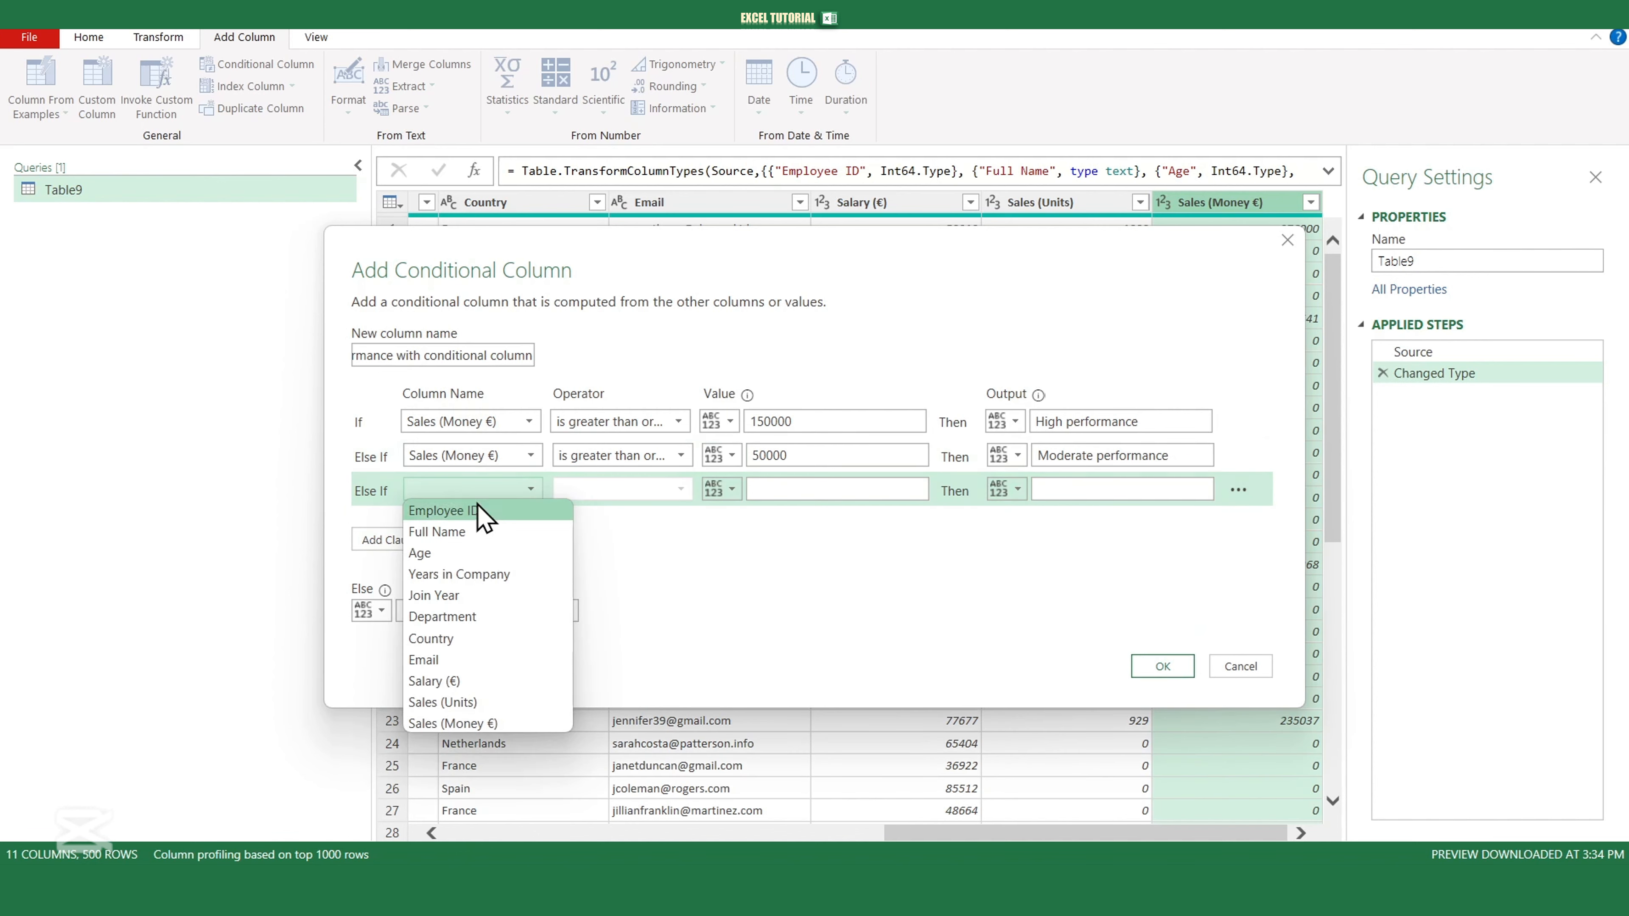
click(458, 722)
click(619, 489)
click(618, 553)
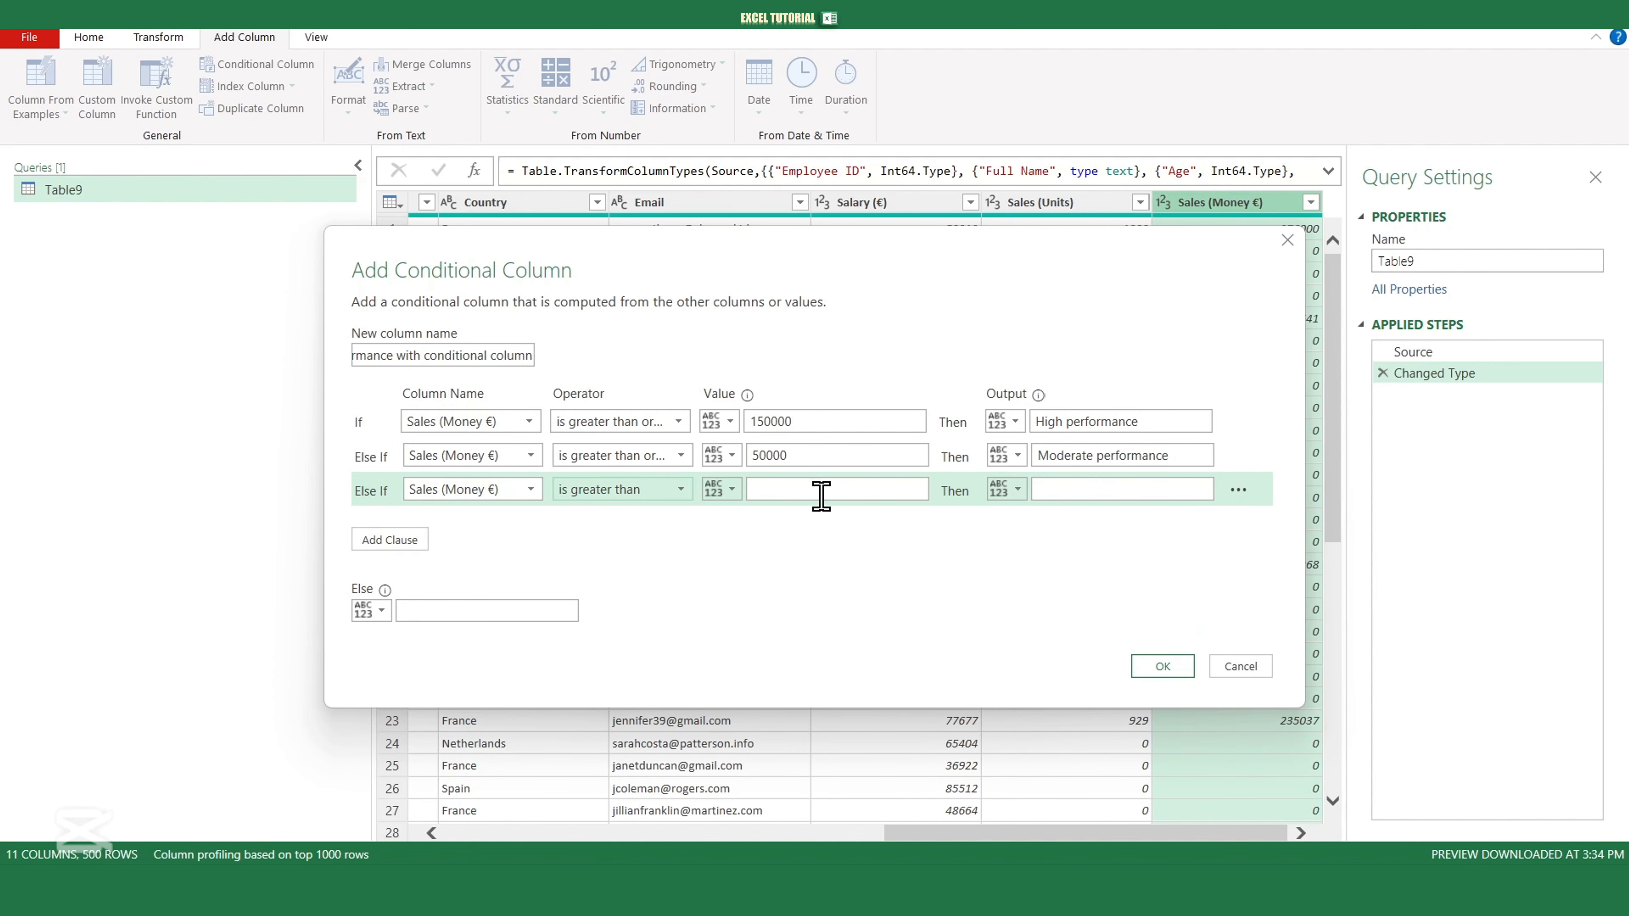
click(821, 490)
text(0)
click(1076, 491)
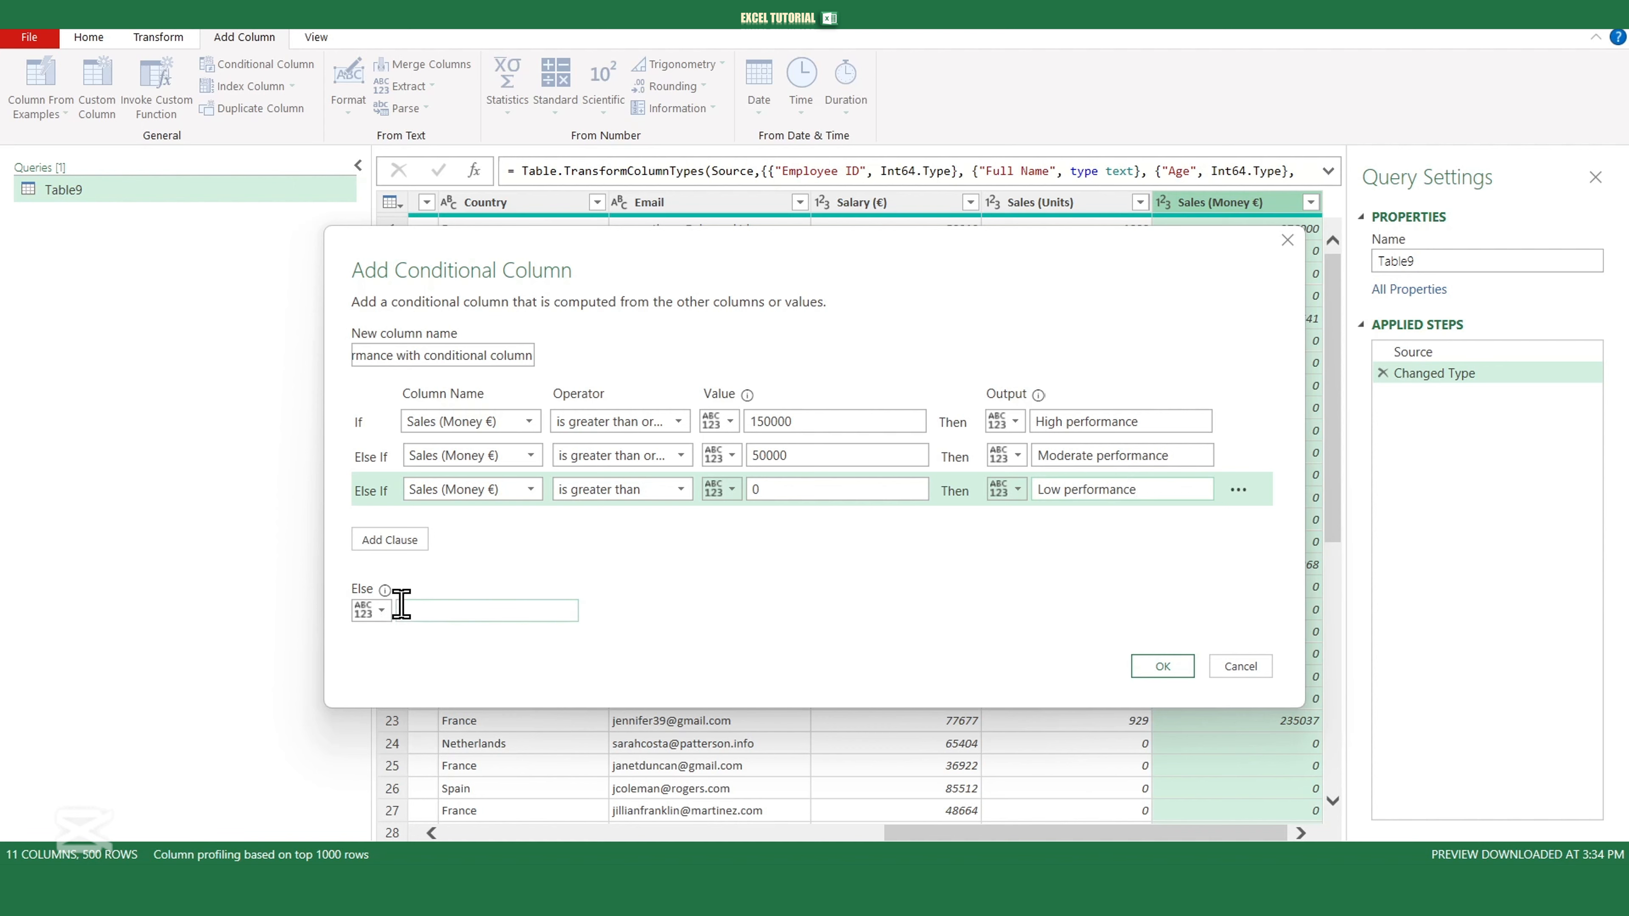
click(1158, 669)
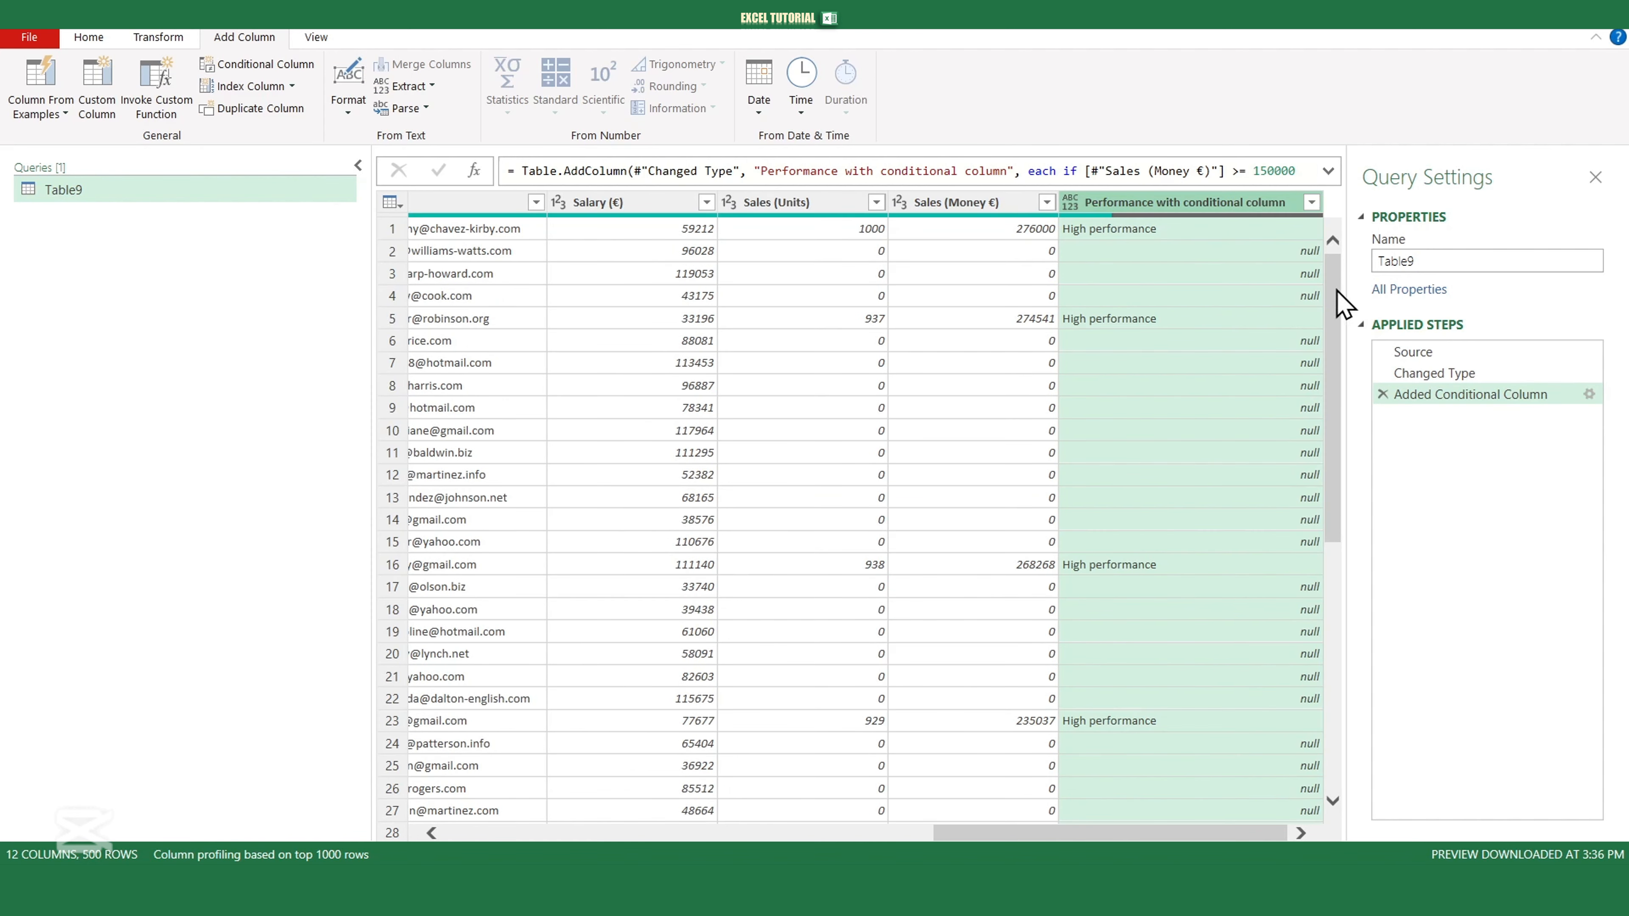
Check the distinct values of the Performance with conditional column and replace its null values with blank text.
click(1311, 202)
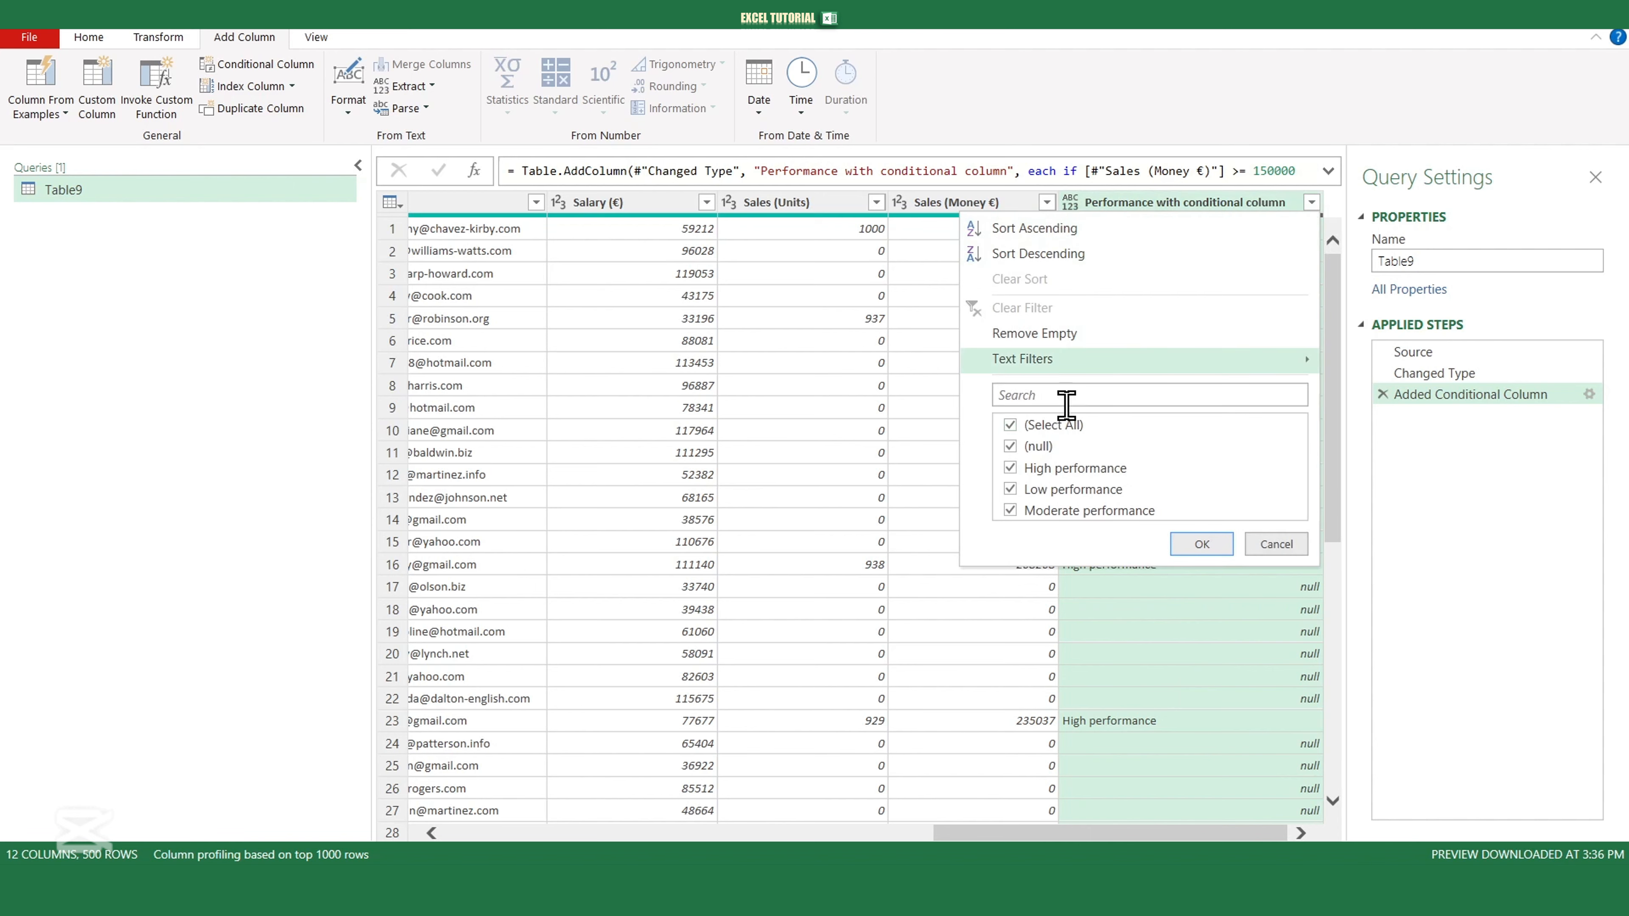
click(1276, 544)
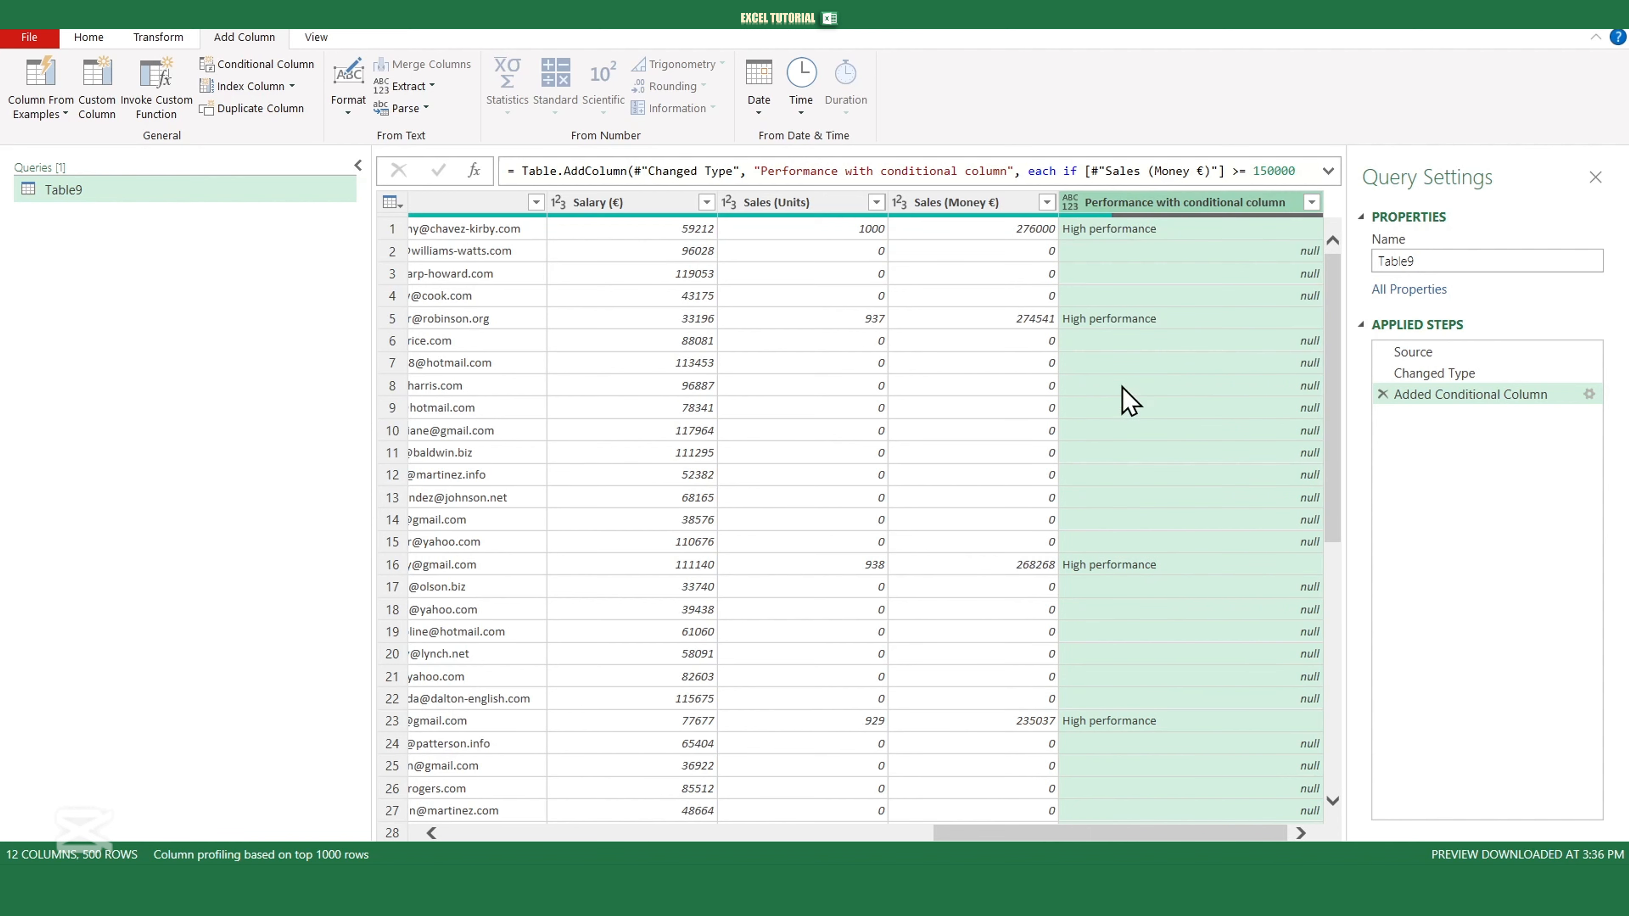
click(92, 38)
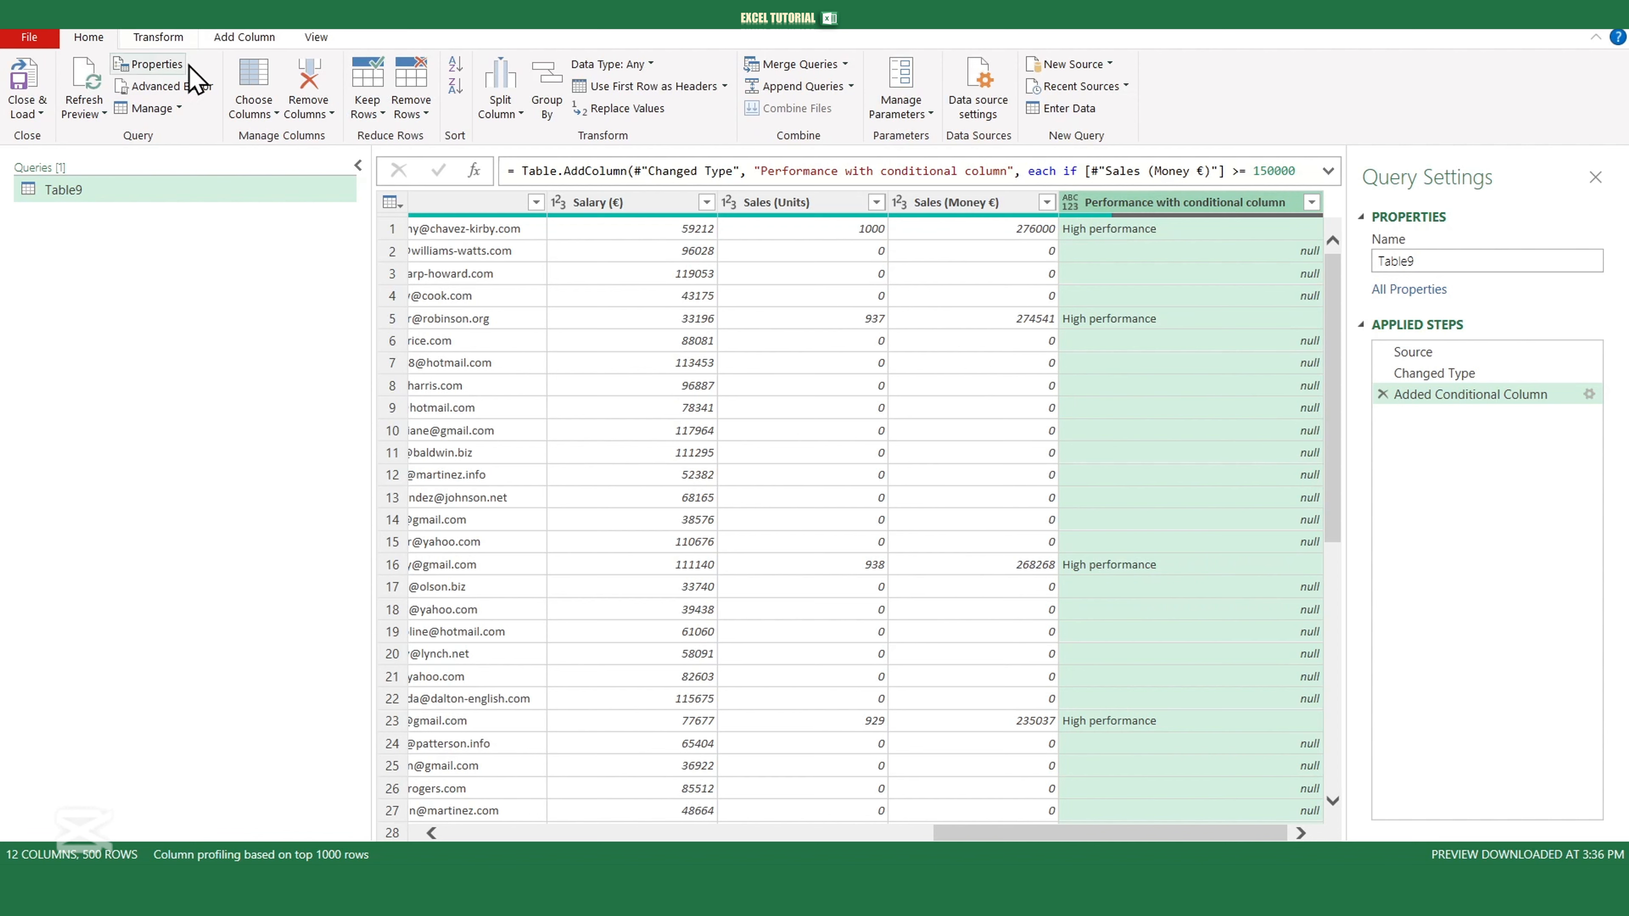
click(621, 110)
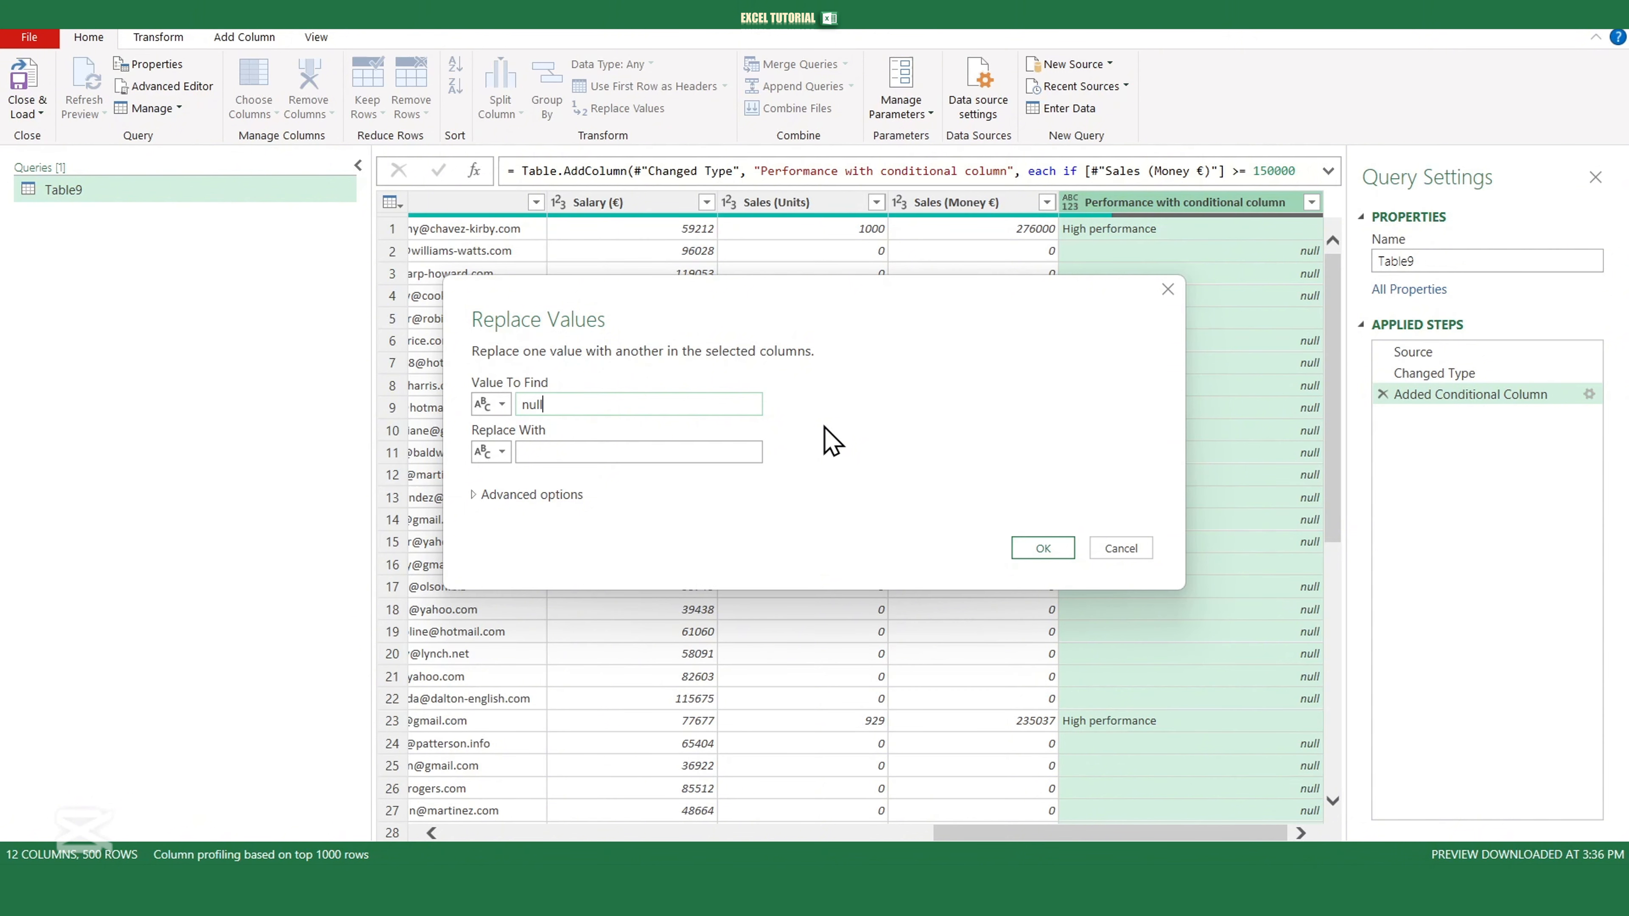
click(605, 453)
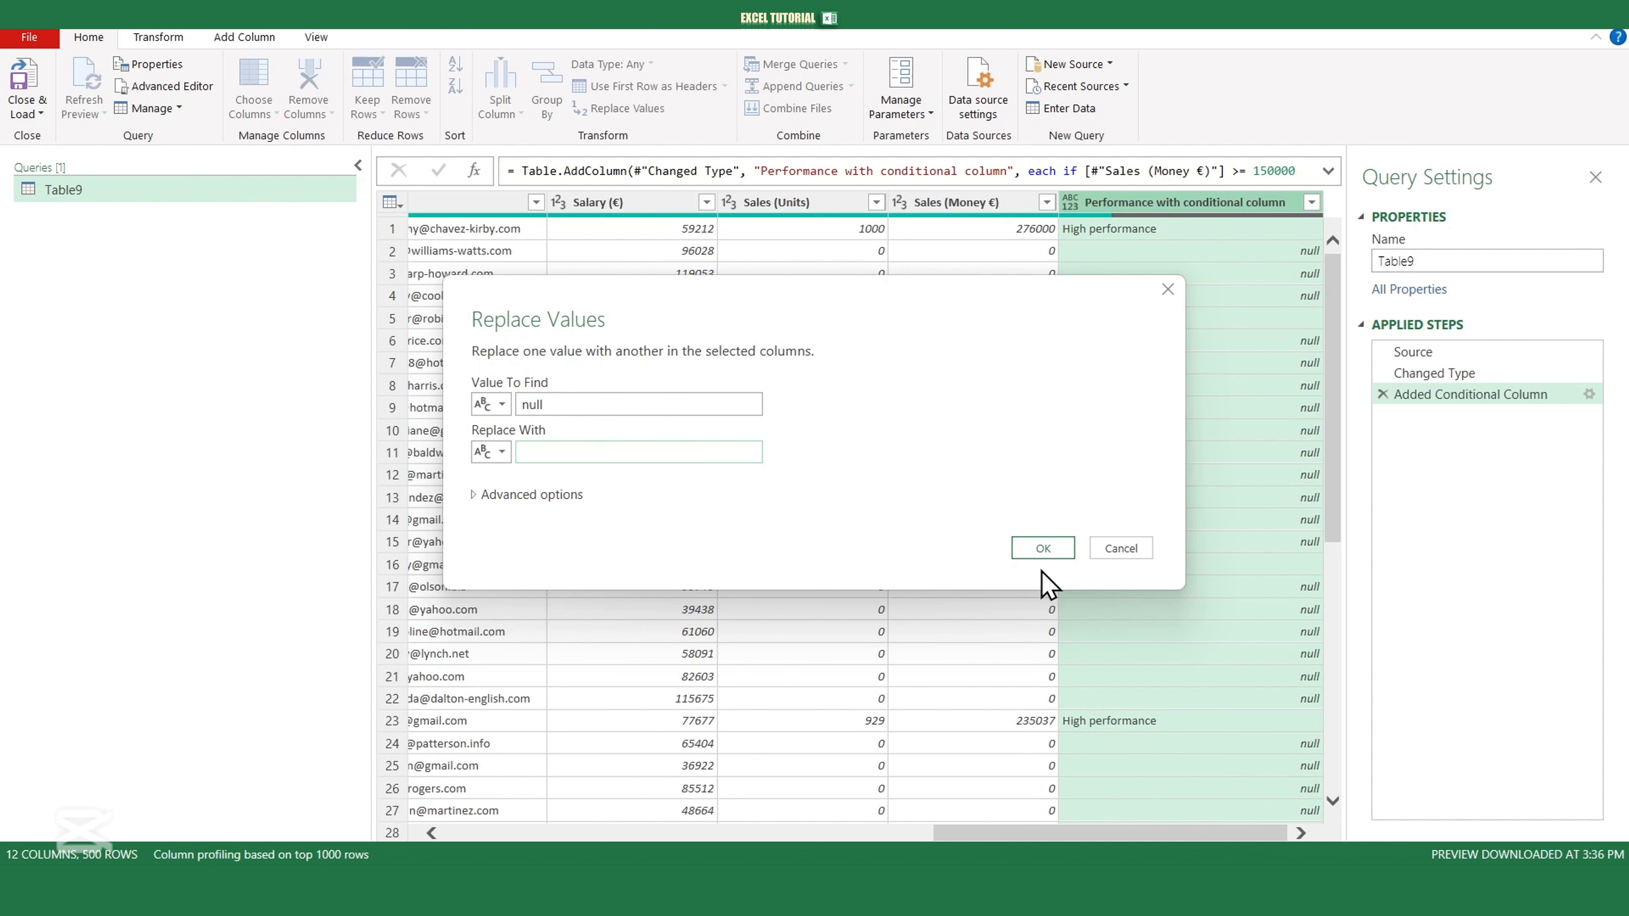
click(1043, 549)
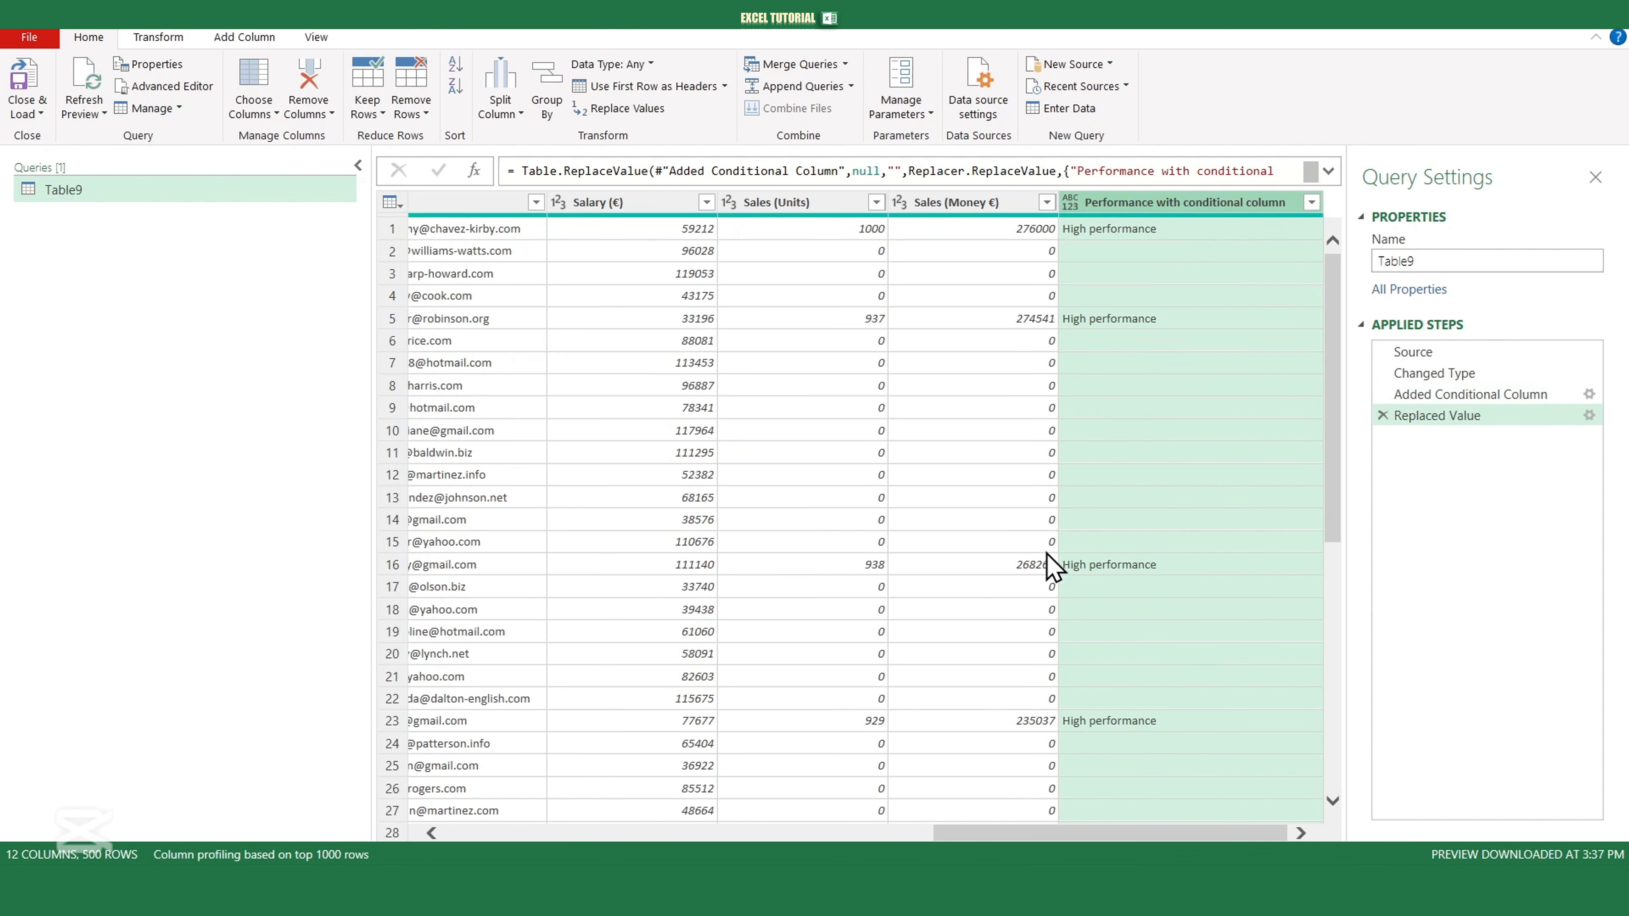
drag(1330, 493, 1337, 751)
scroll(1327, 680, down, 5)
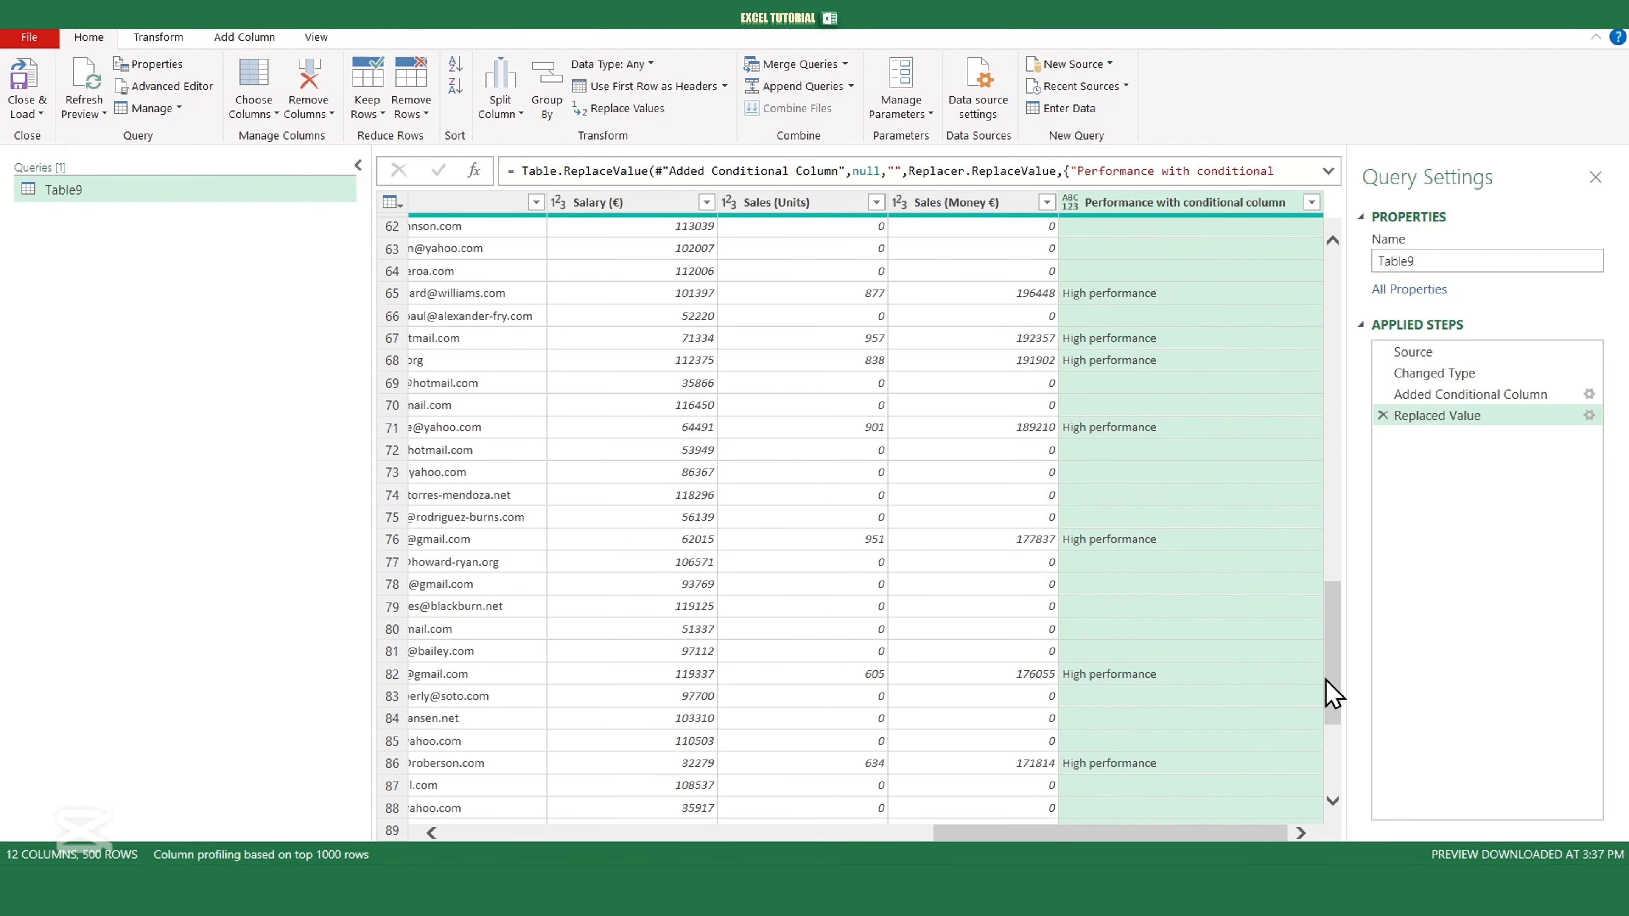
Start a new custom column and name it "Performance with costum column".
scroll(1334, 693, down, 8)
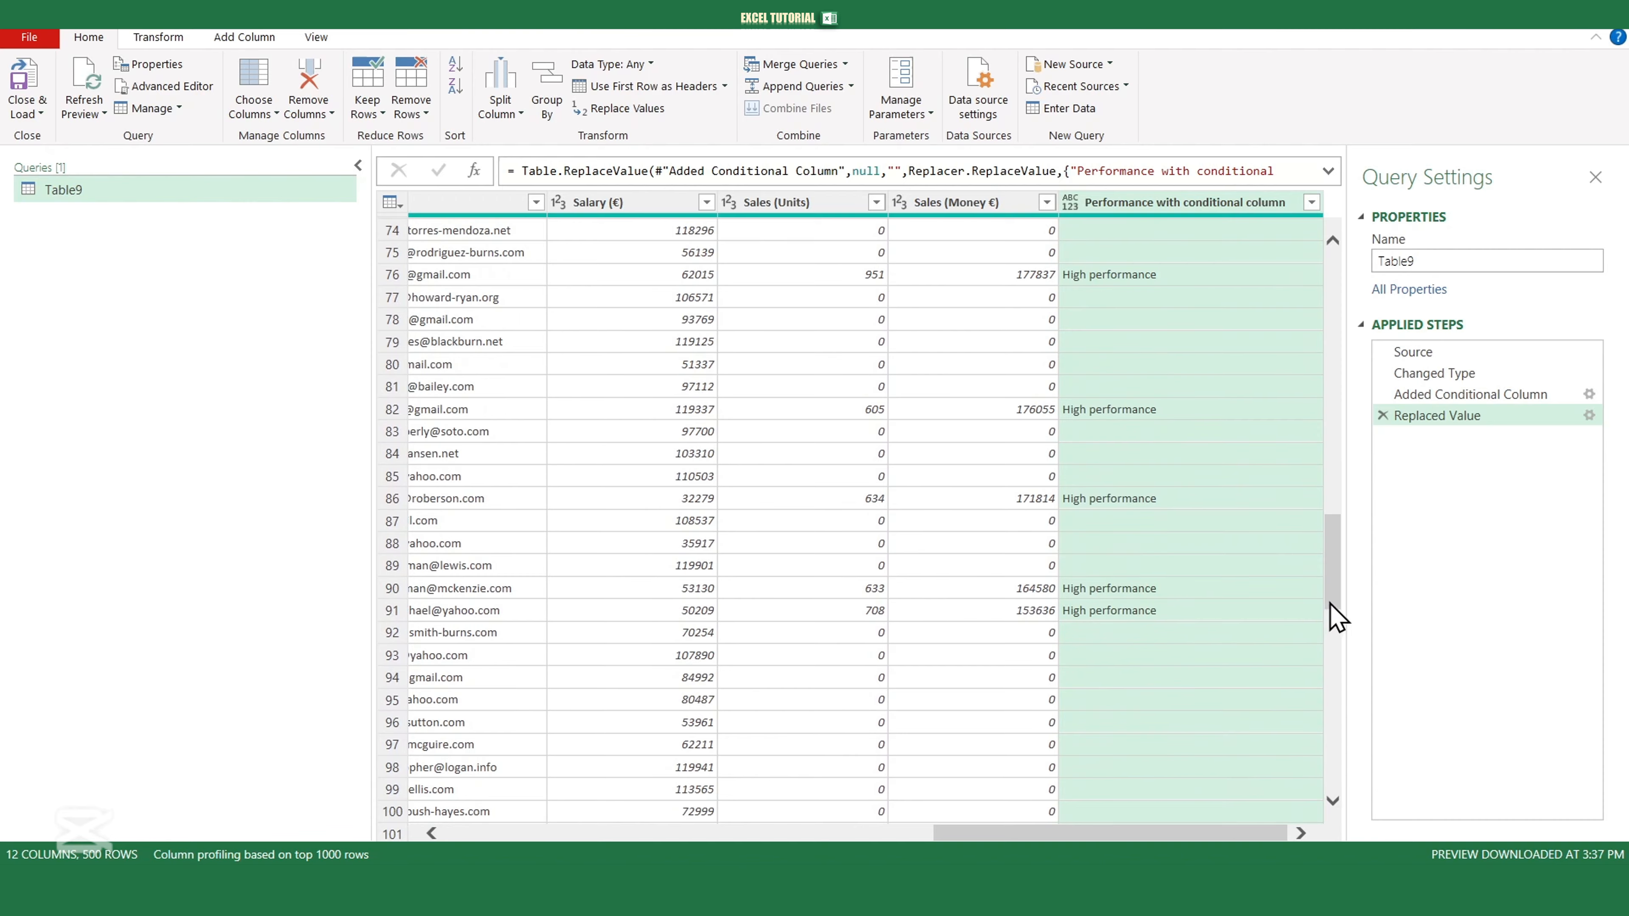
scroll(1337, 718, down, 4)
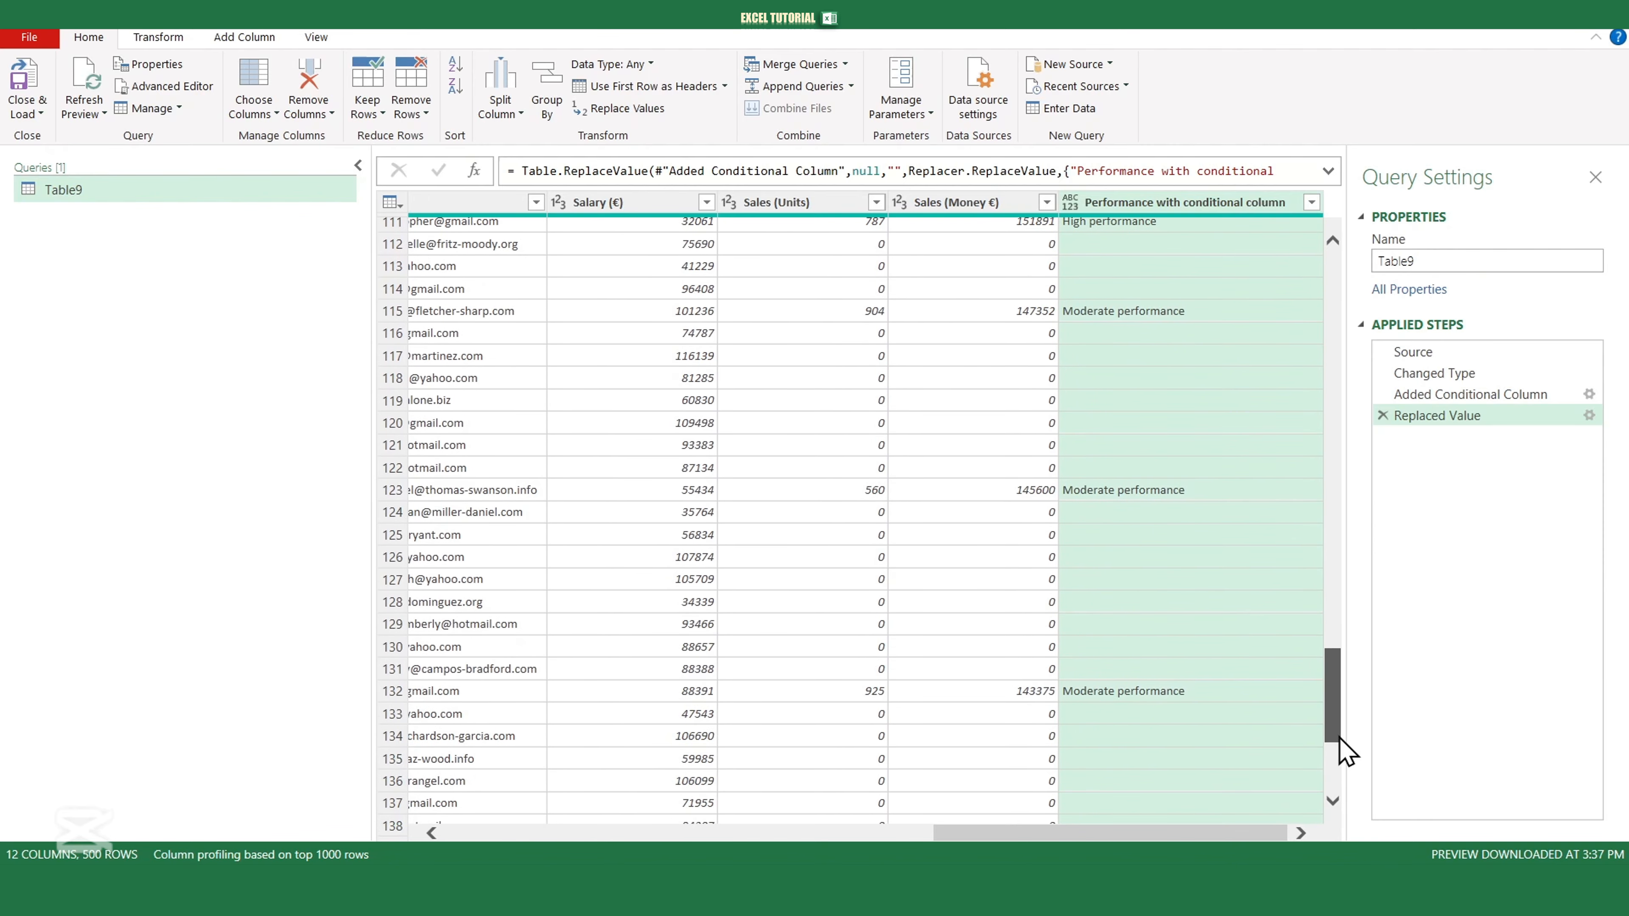
drag(1333, 696, 1330, 145)
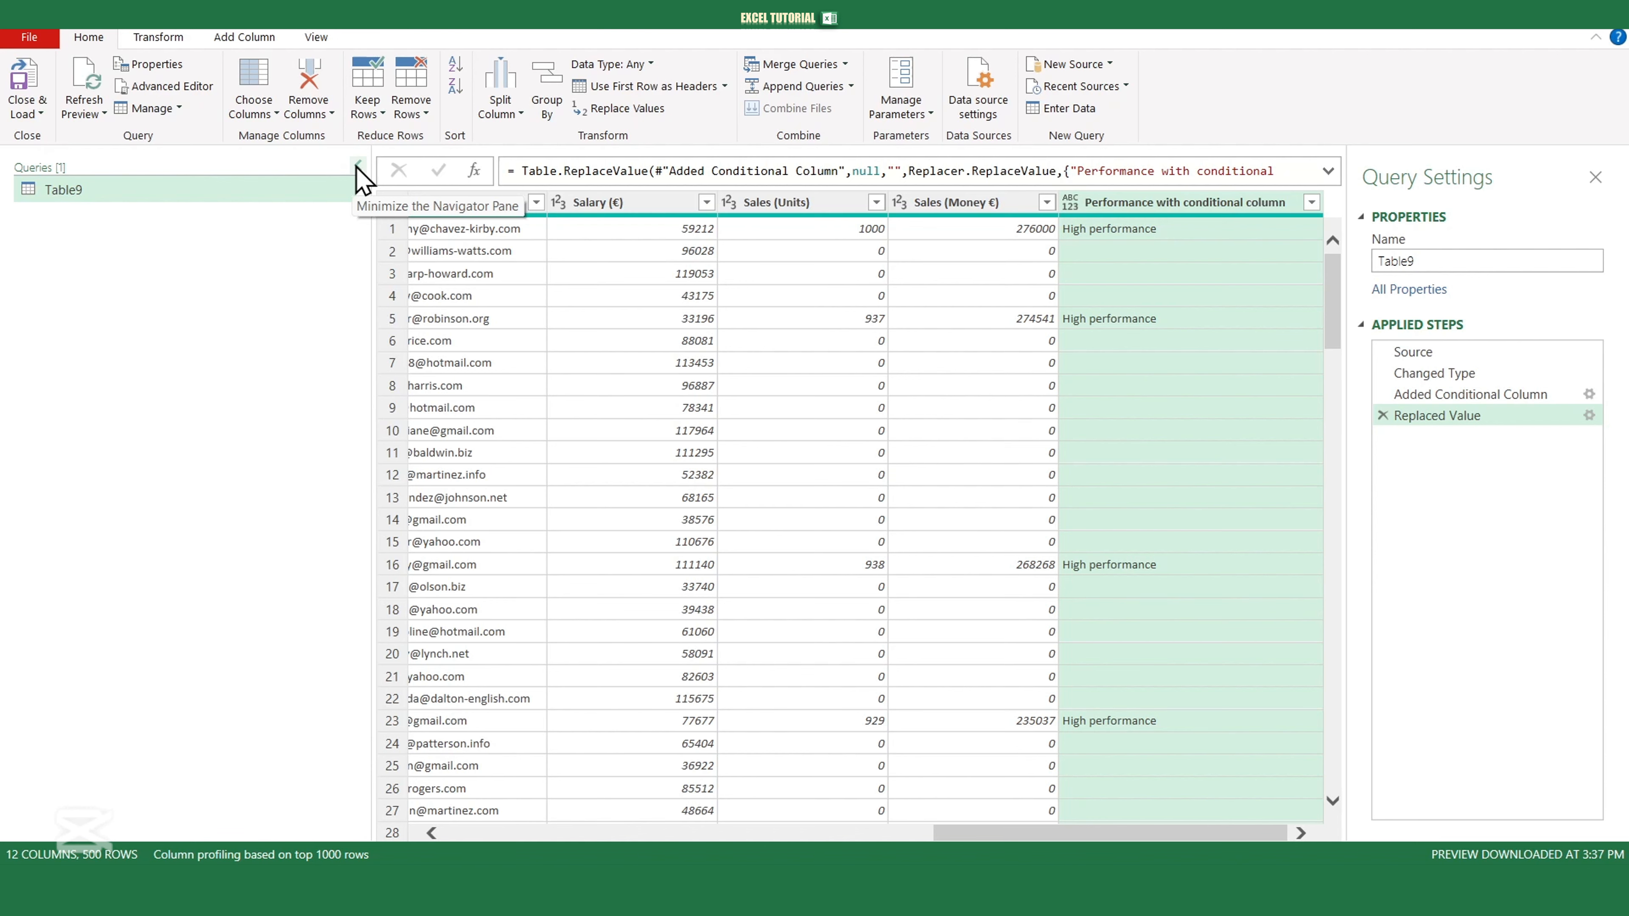
click(255, 35)
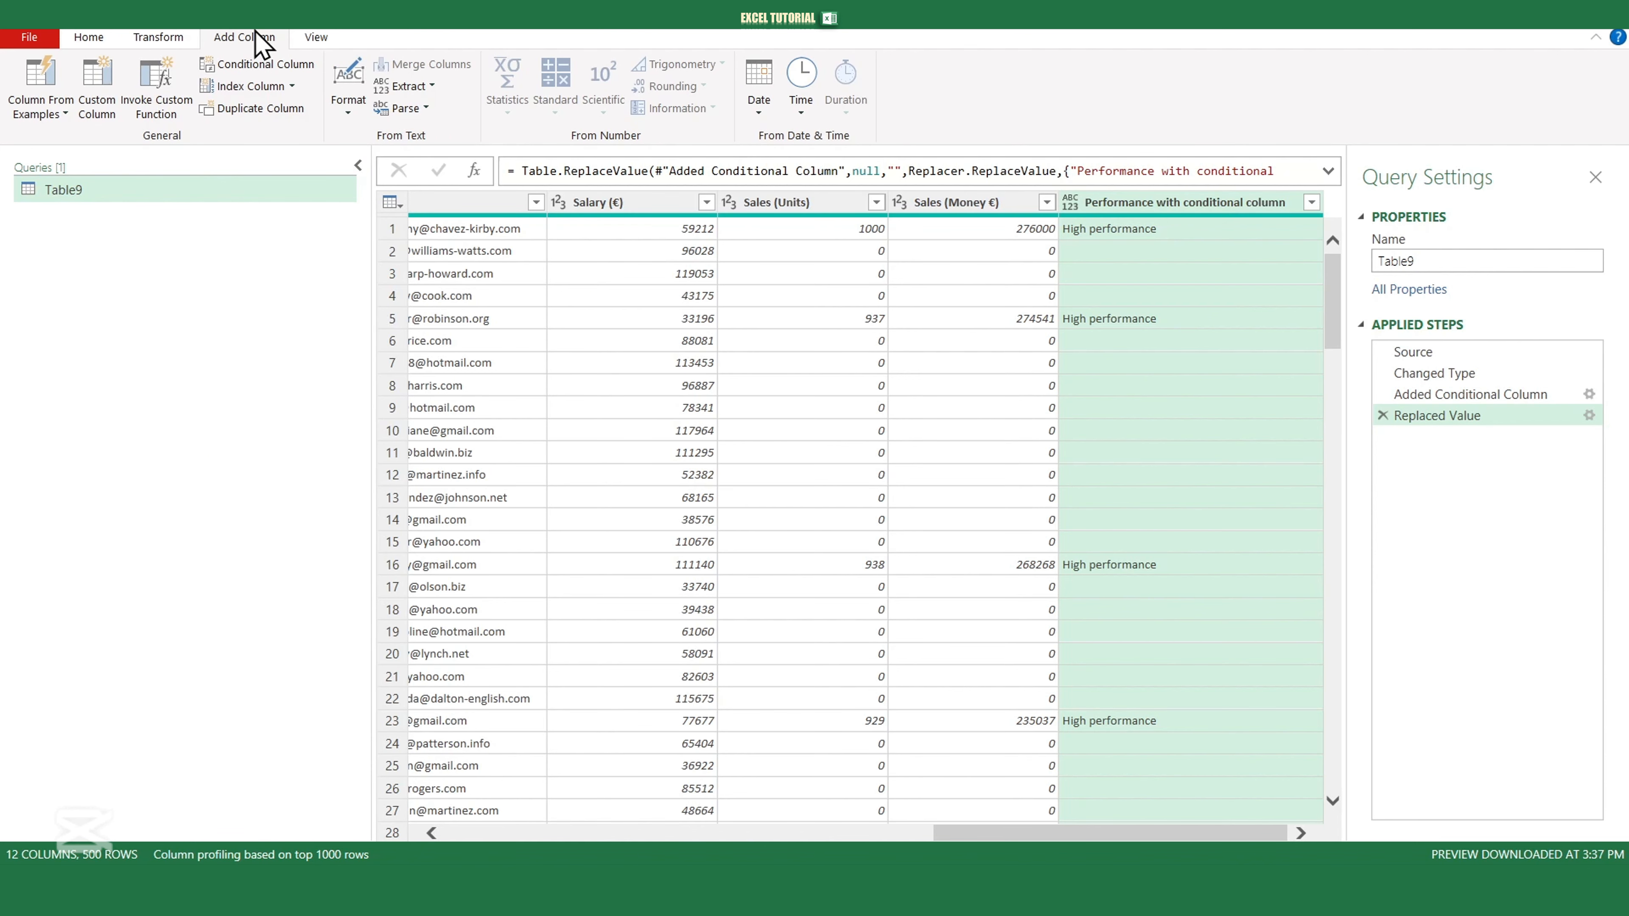
click(97, 90)
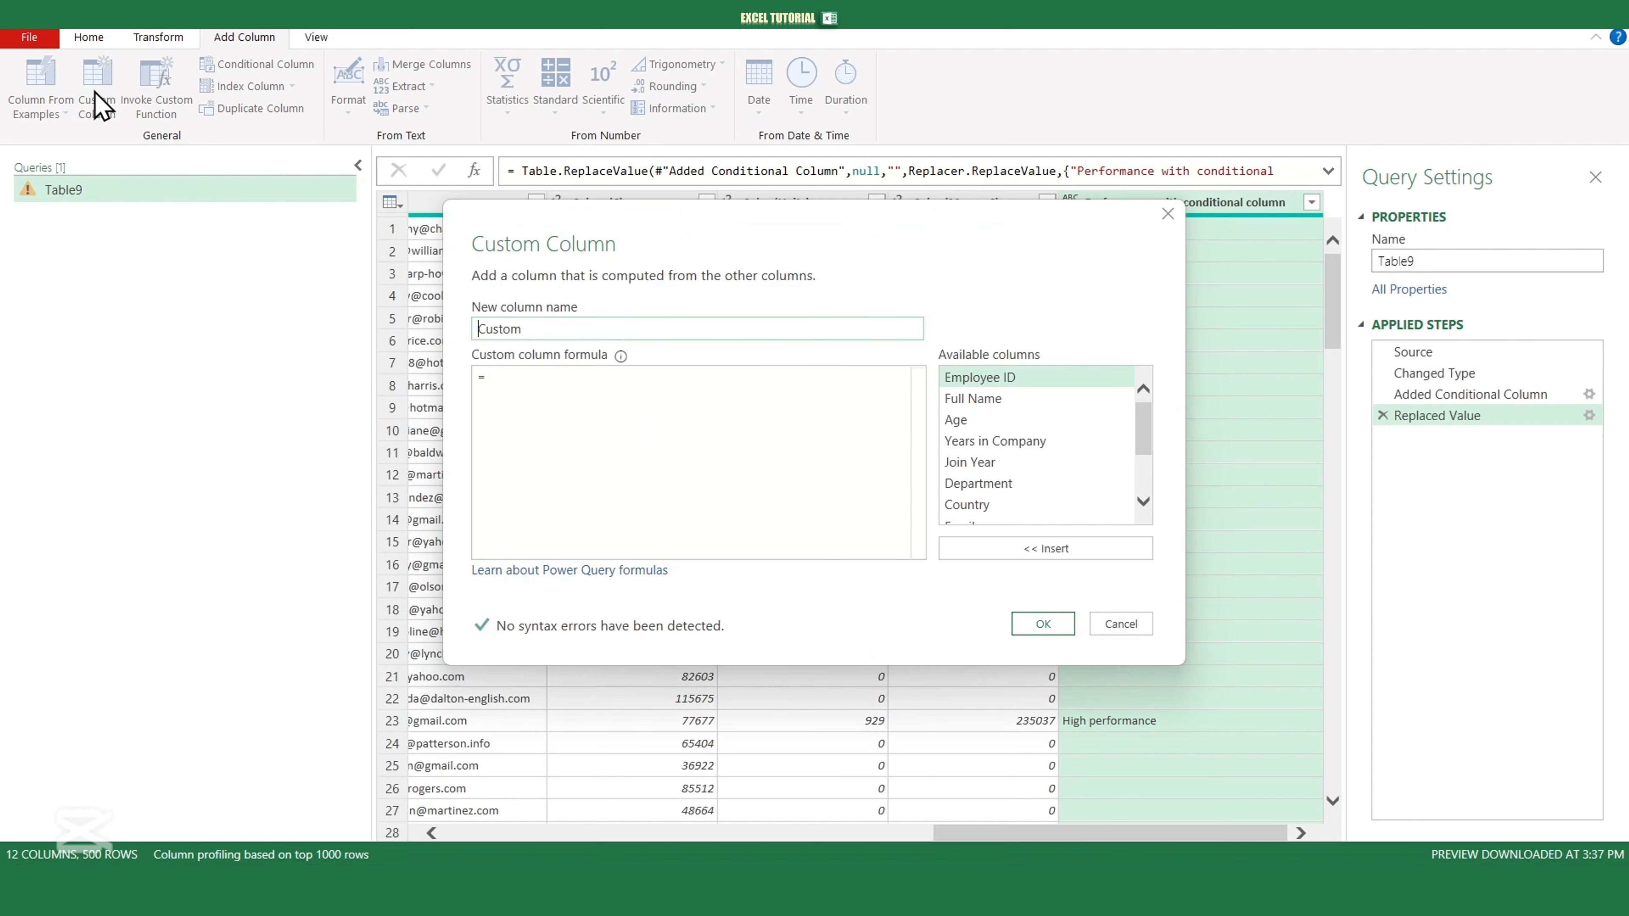
drag(565, 331, 411, 328)
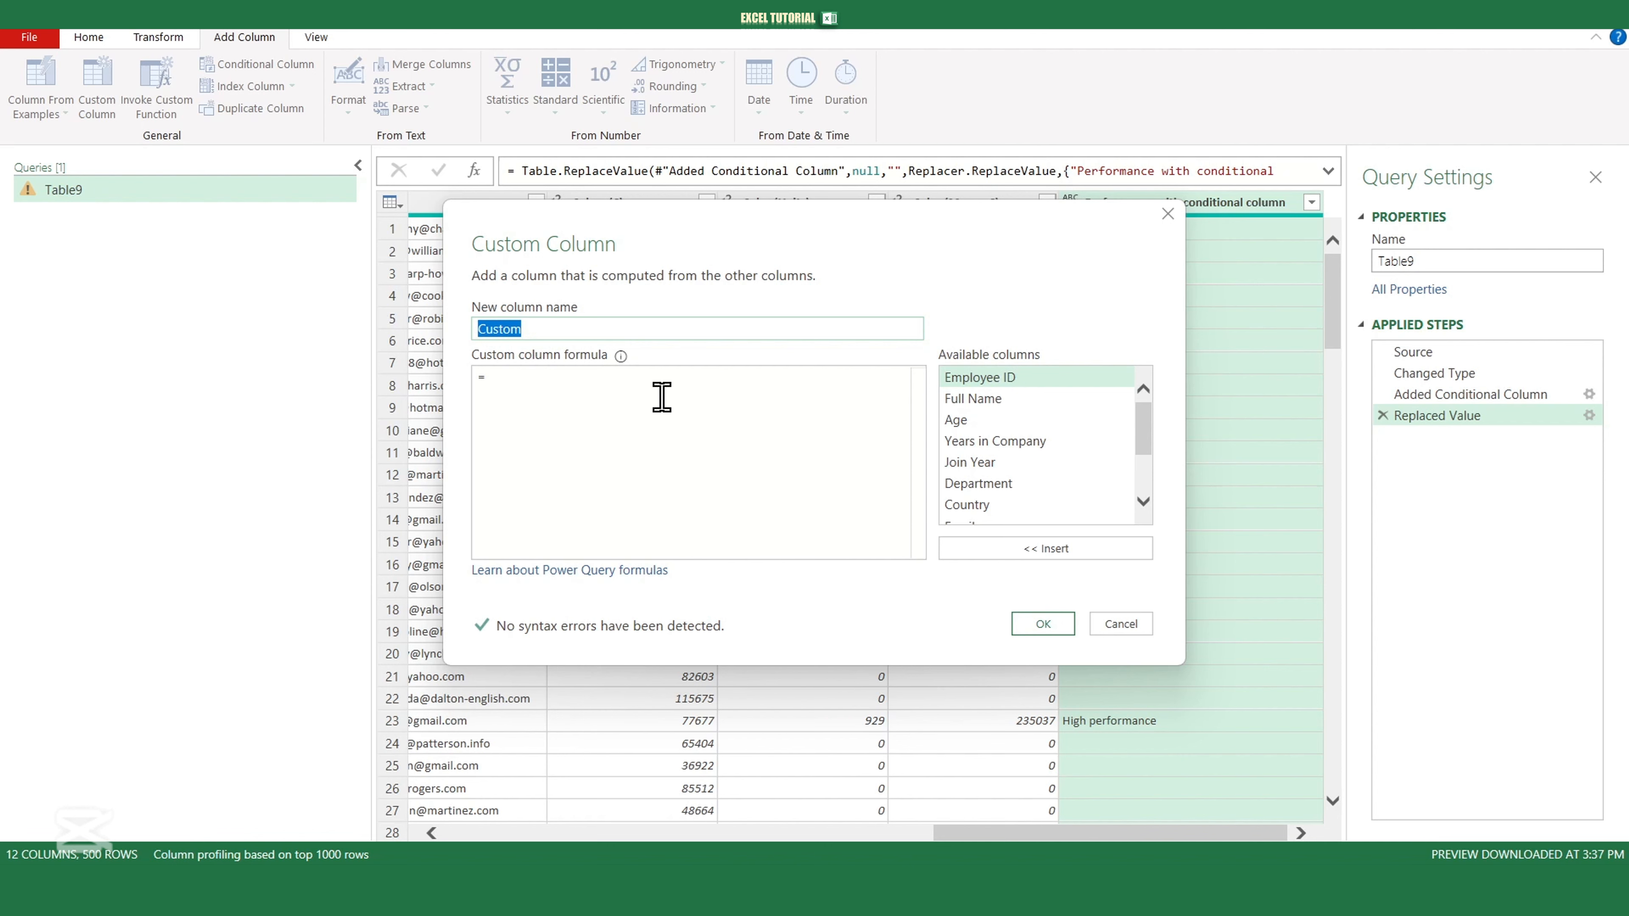
text(Performance with costum column)
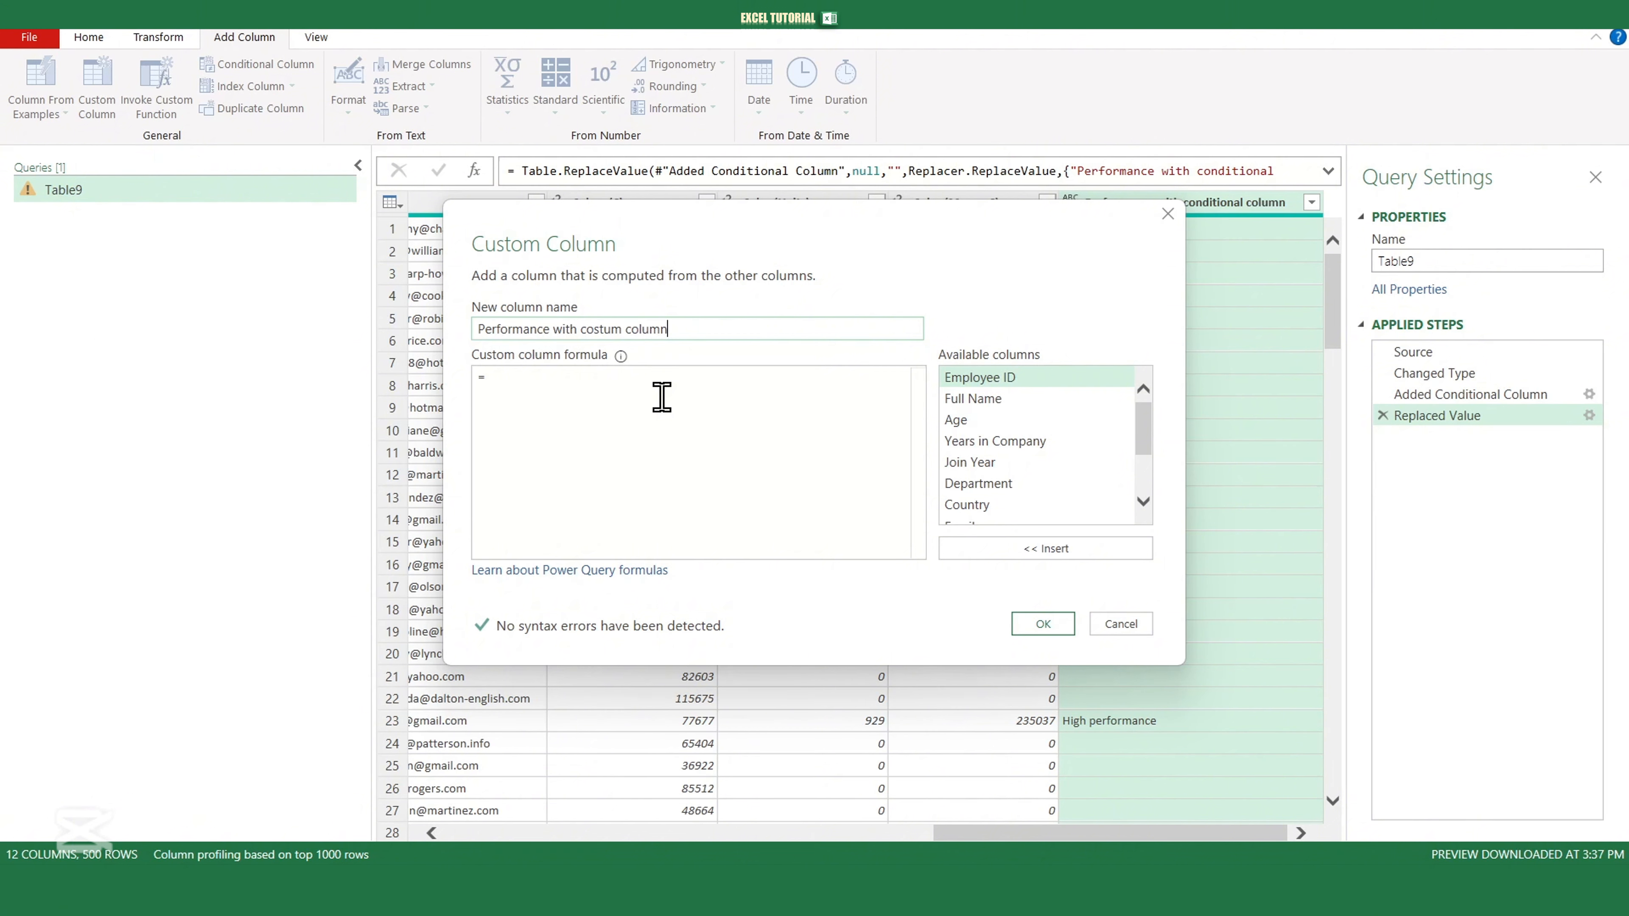
Begin the custom column formula with: if Sales (Money €) >= 150000 then "High performance".
click(661, 397)
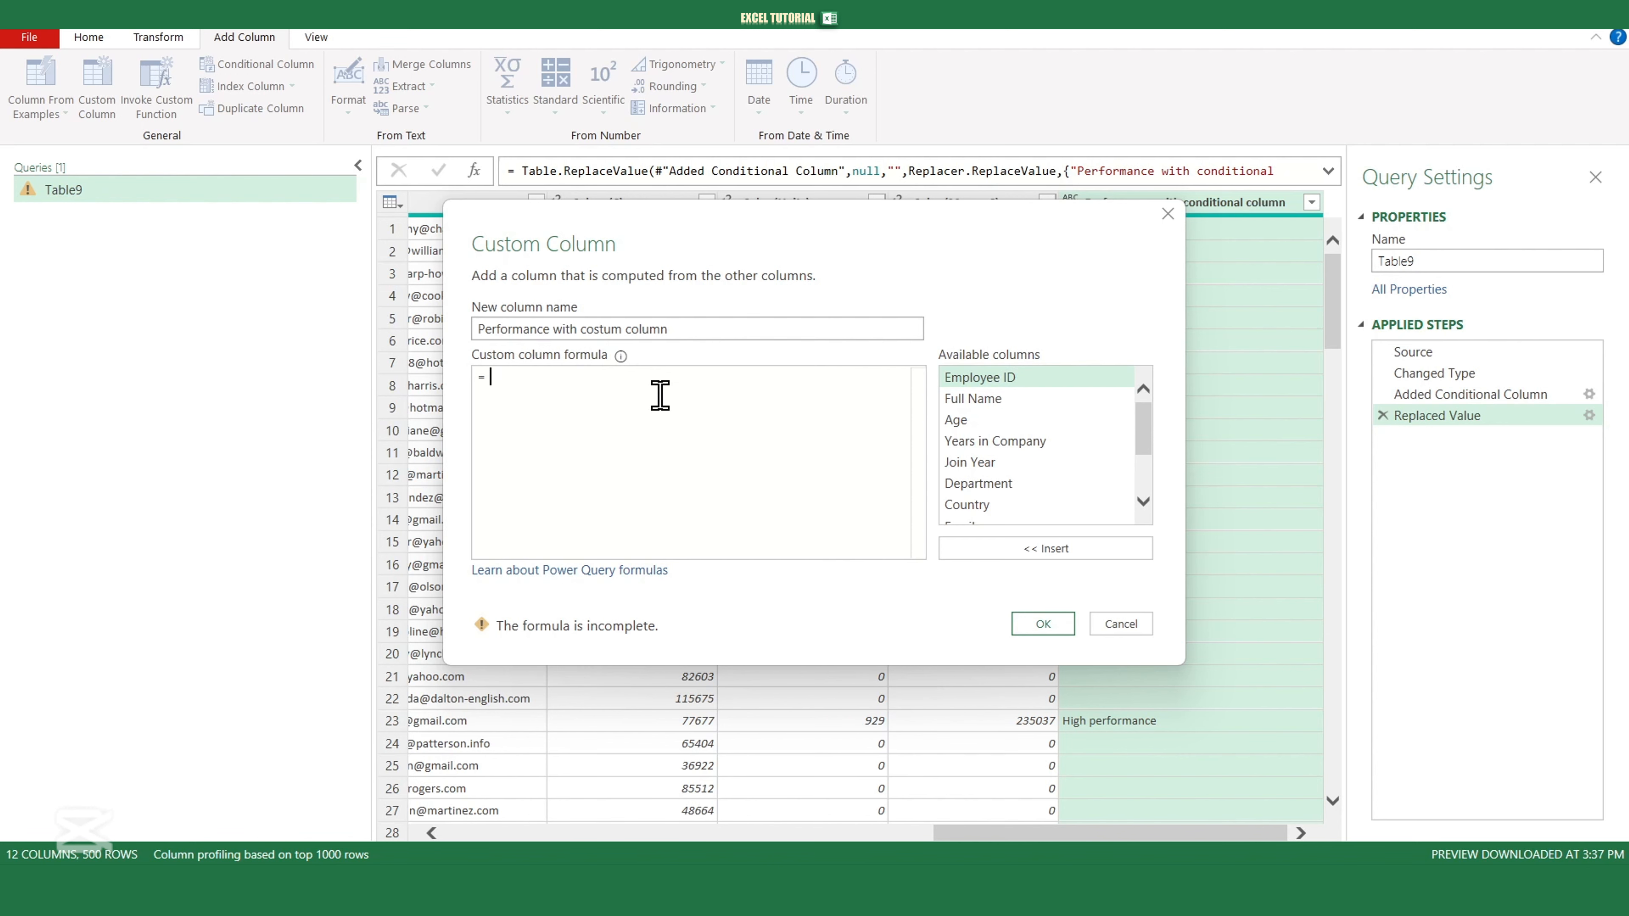
text(if)
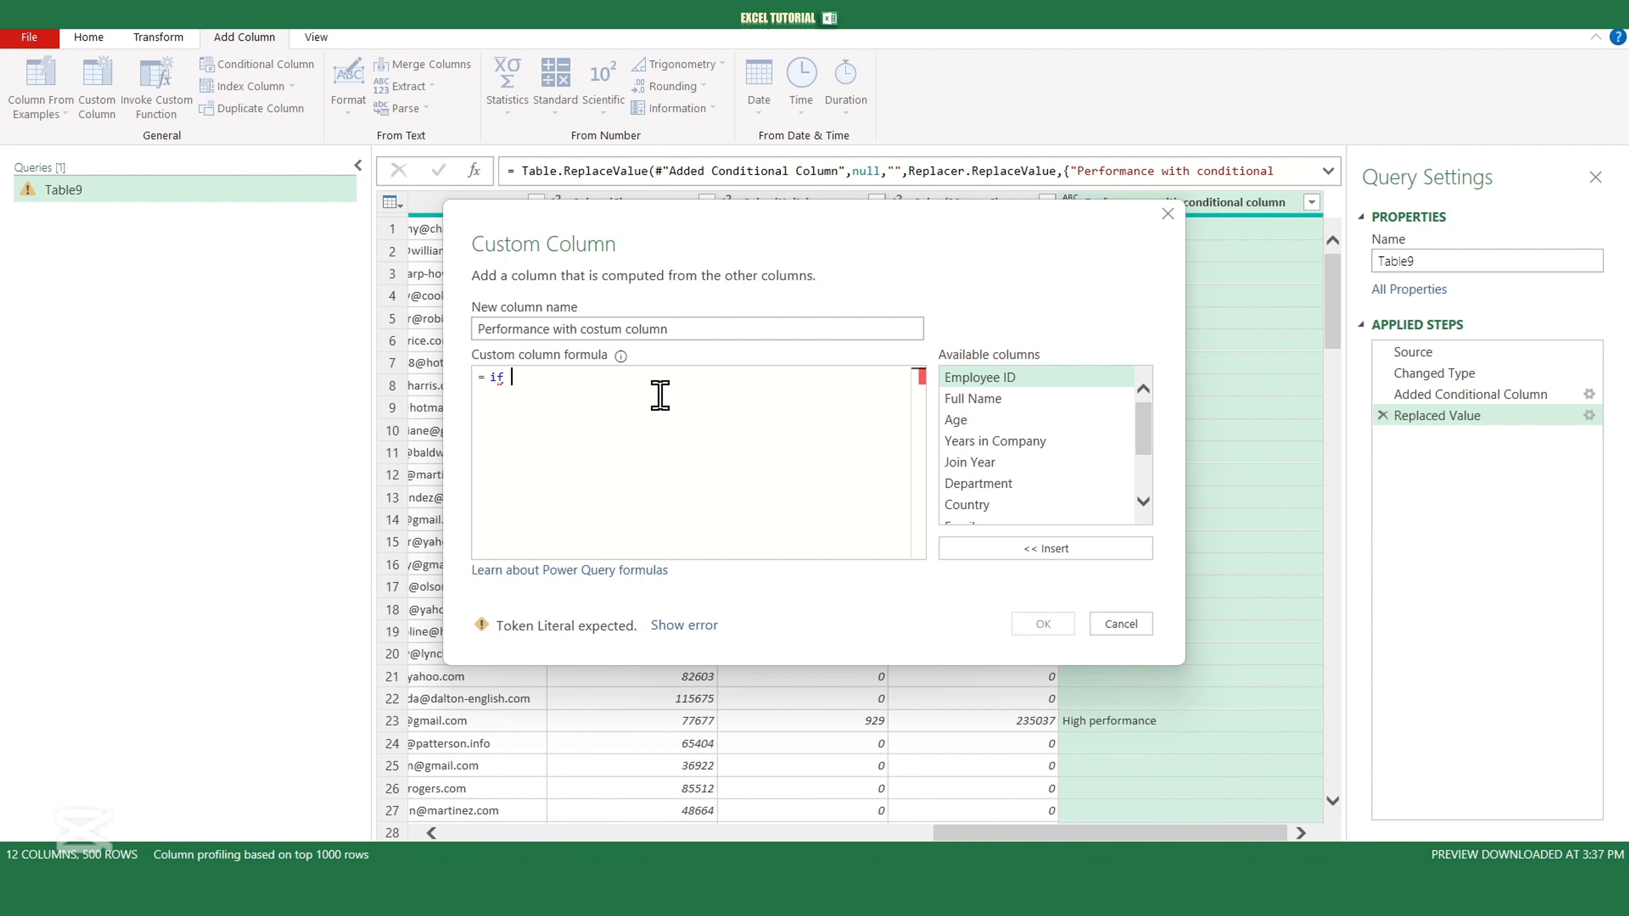
drag(1138, 425, 1138, 473)
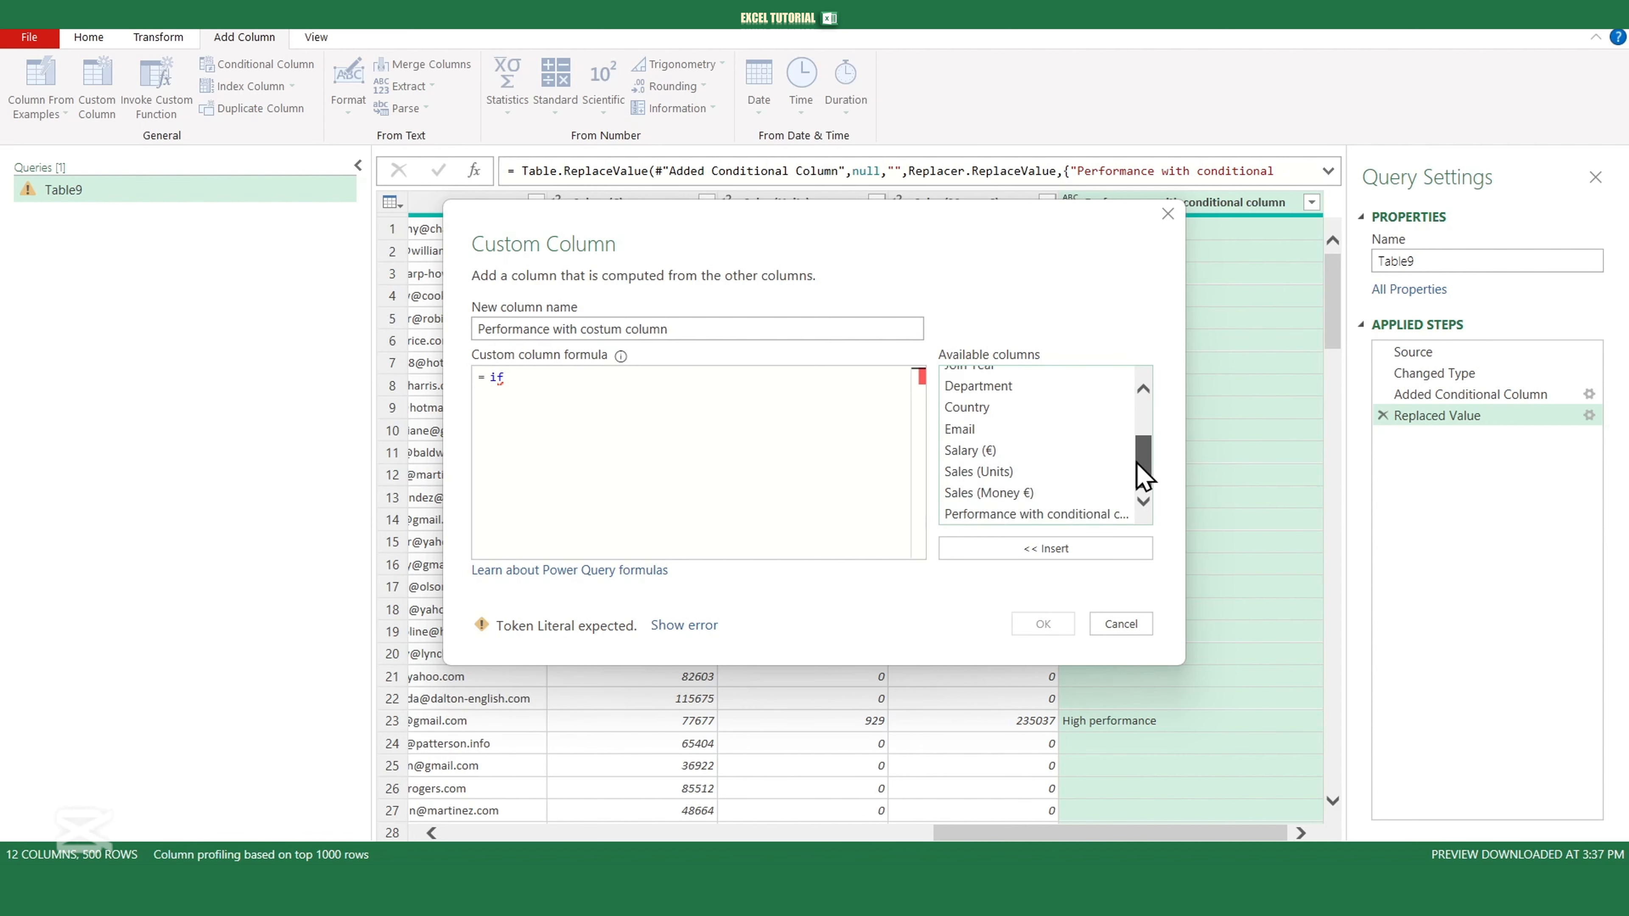
double_click(991, 496)
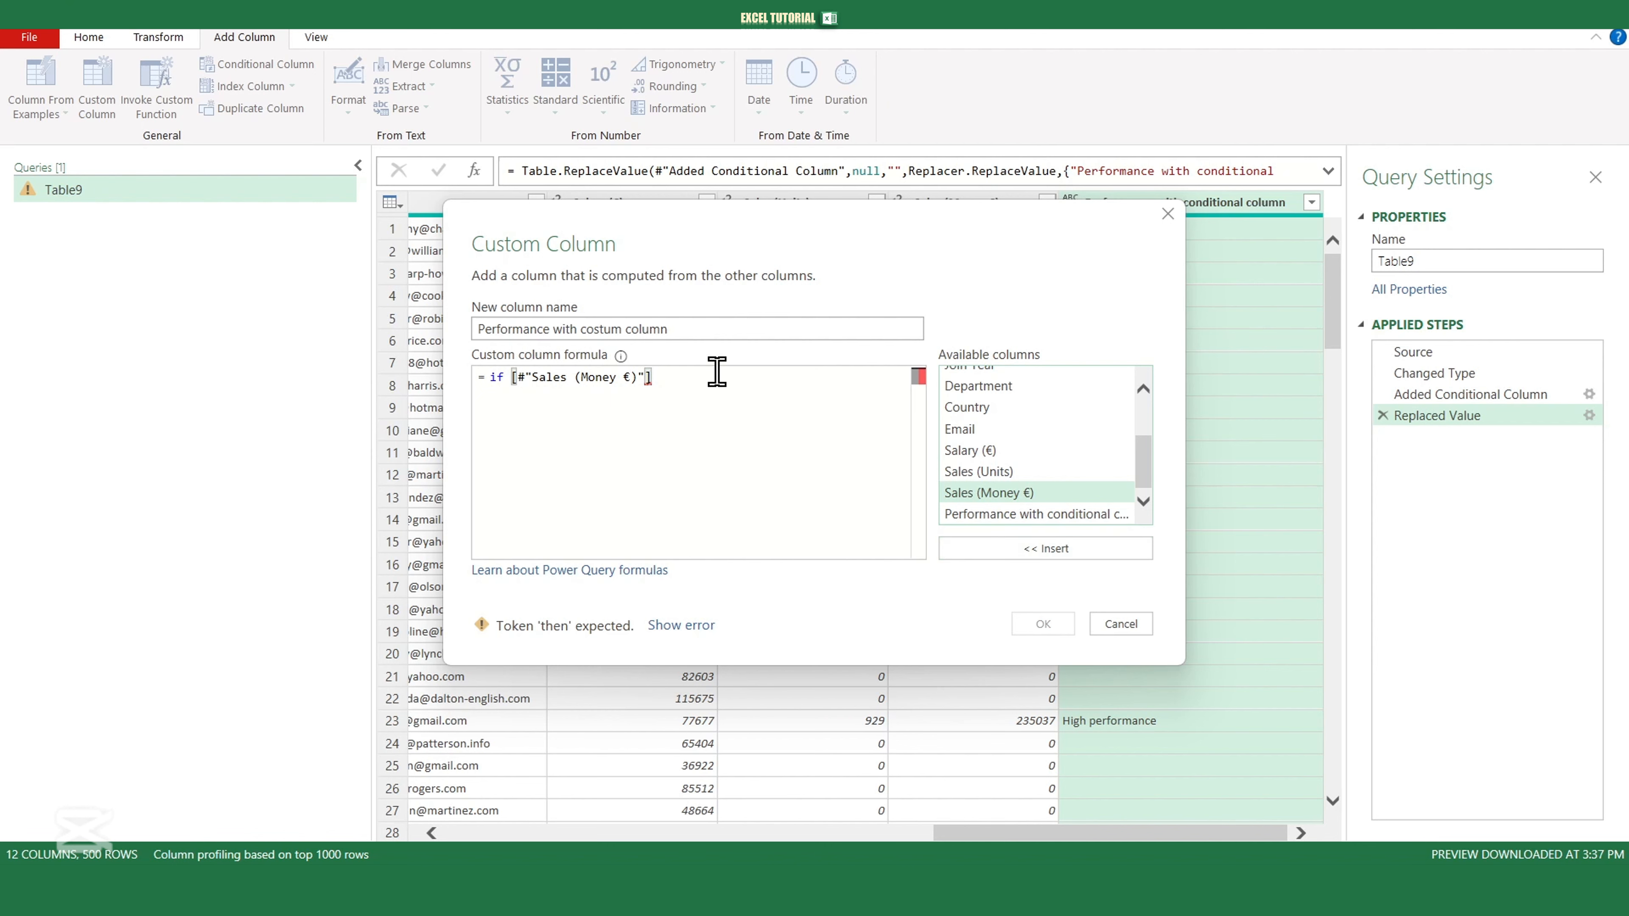
text(>=)
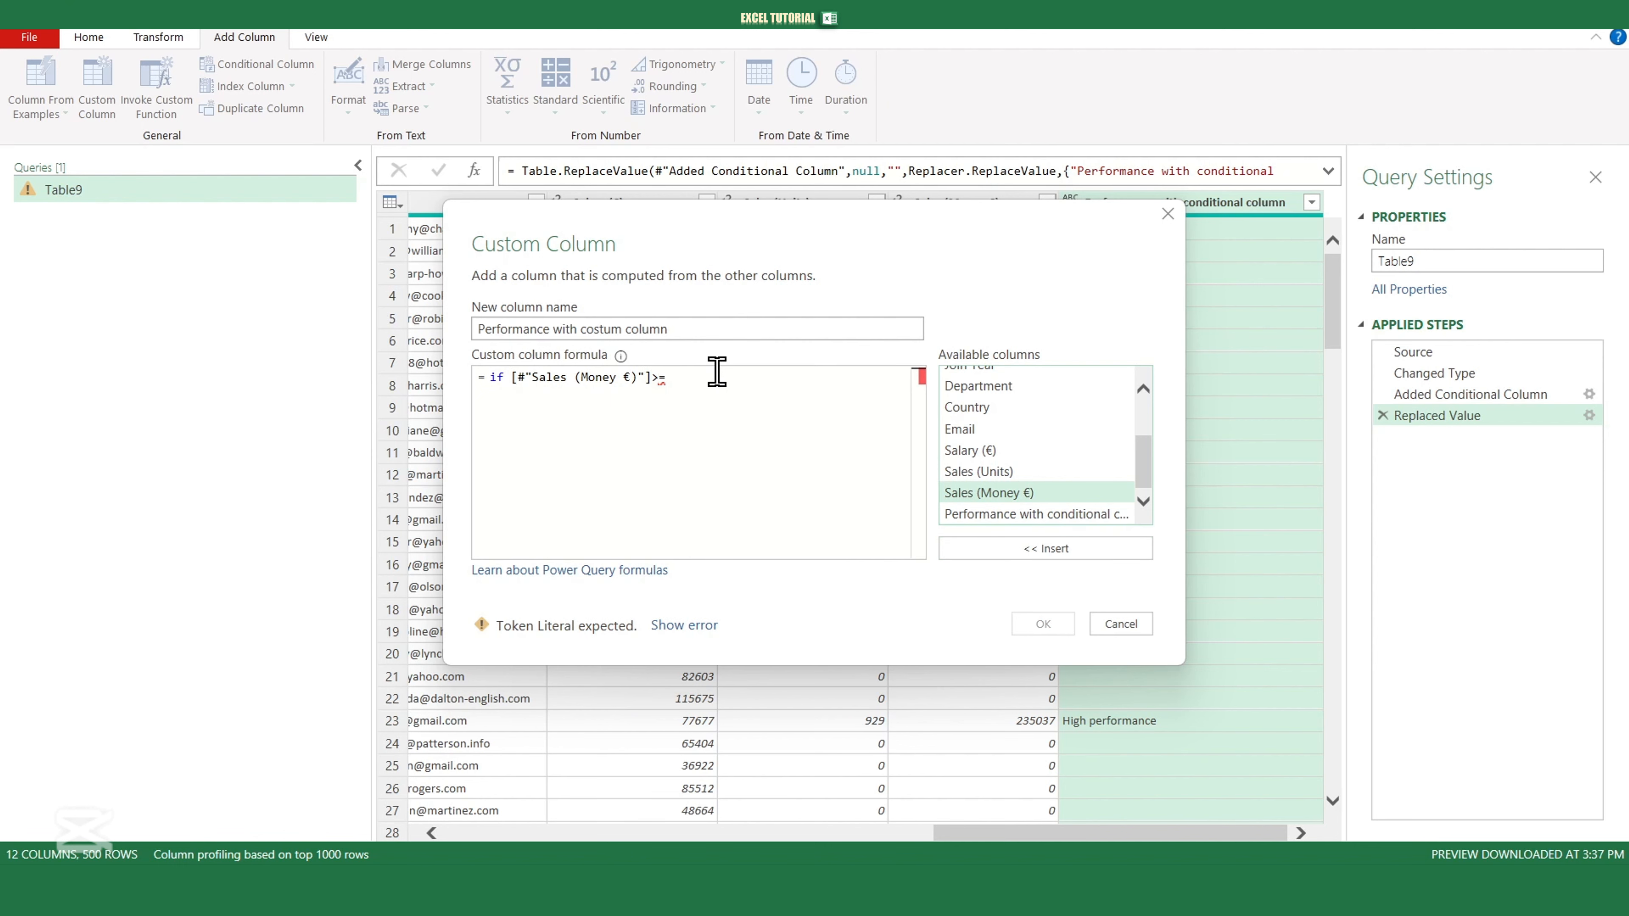
text(15000)
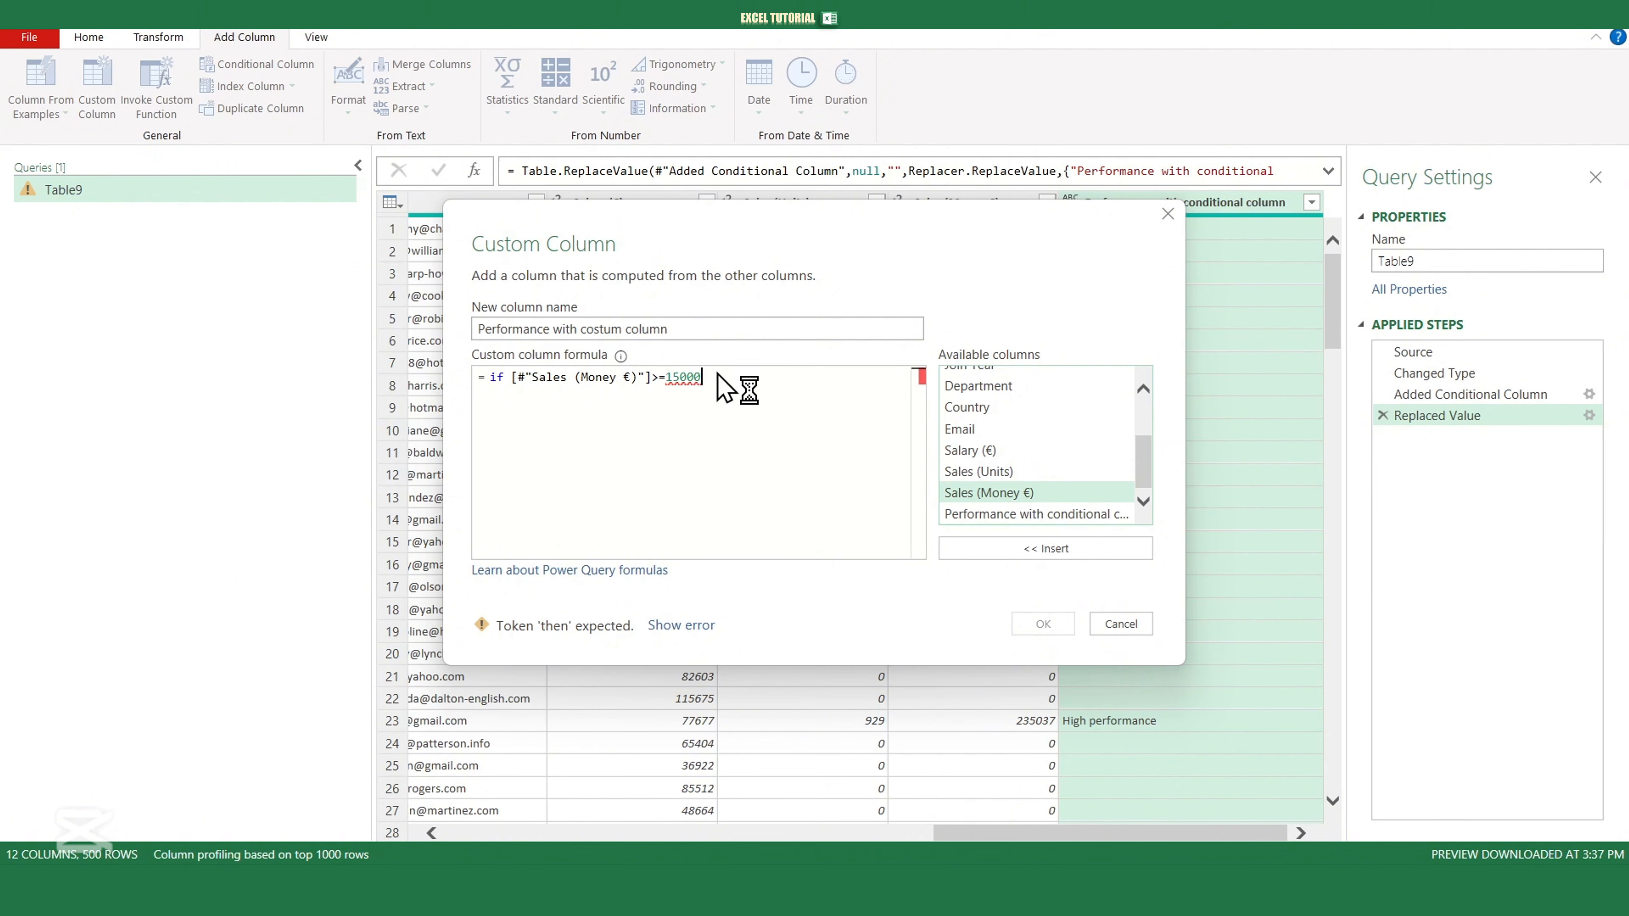
text(0 then)
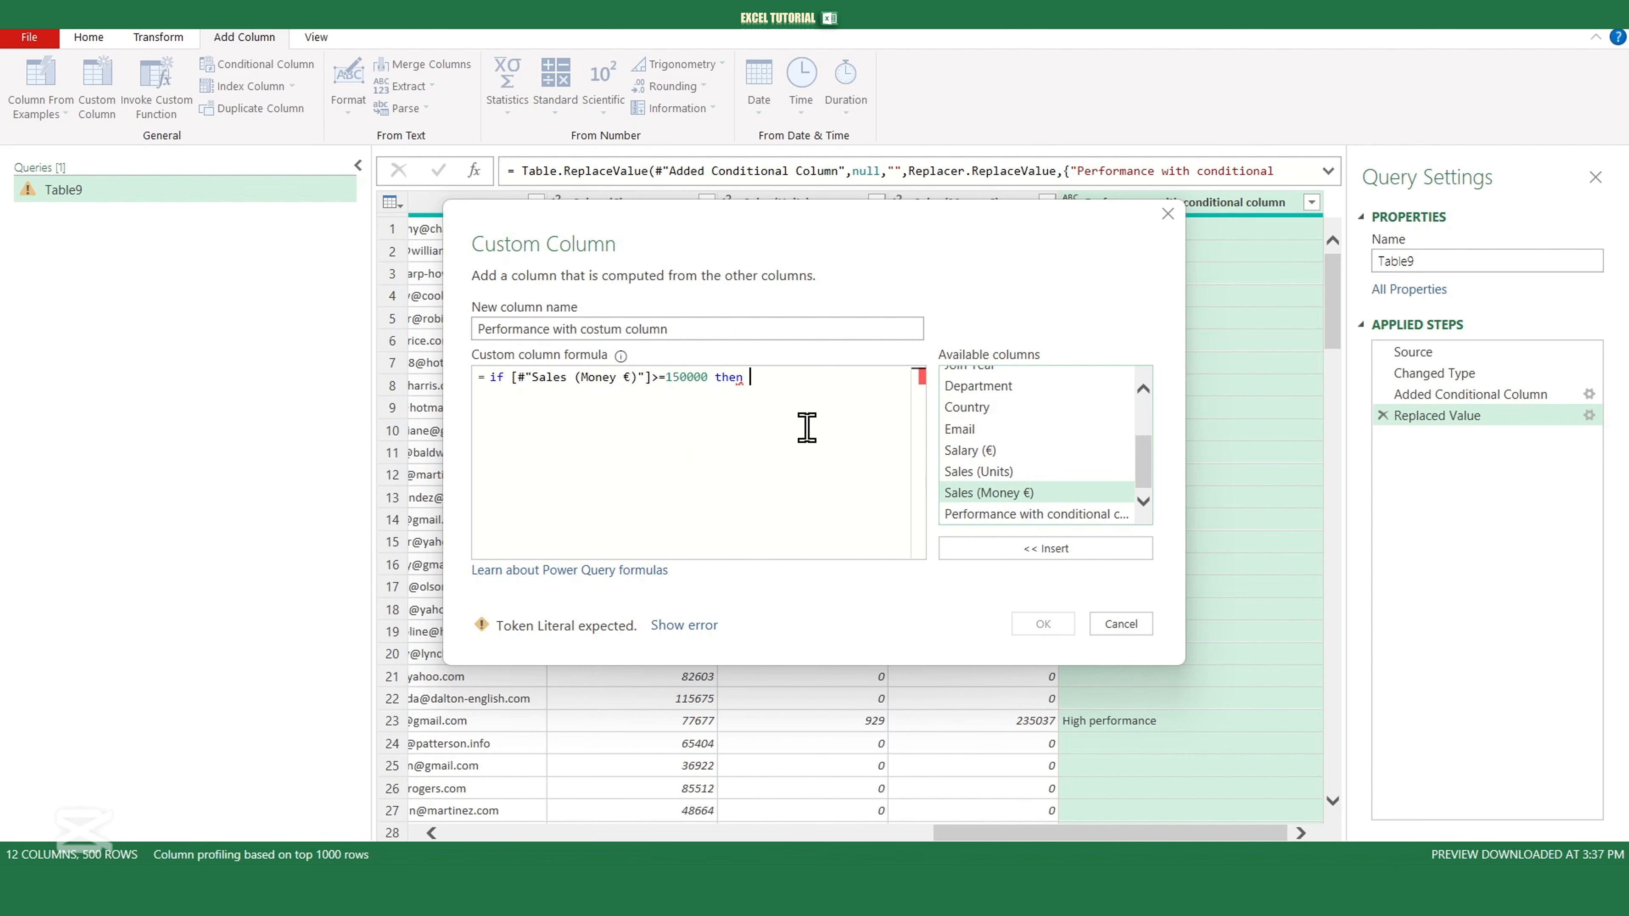
text( "High performance)
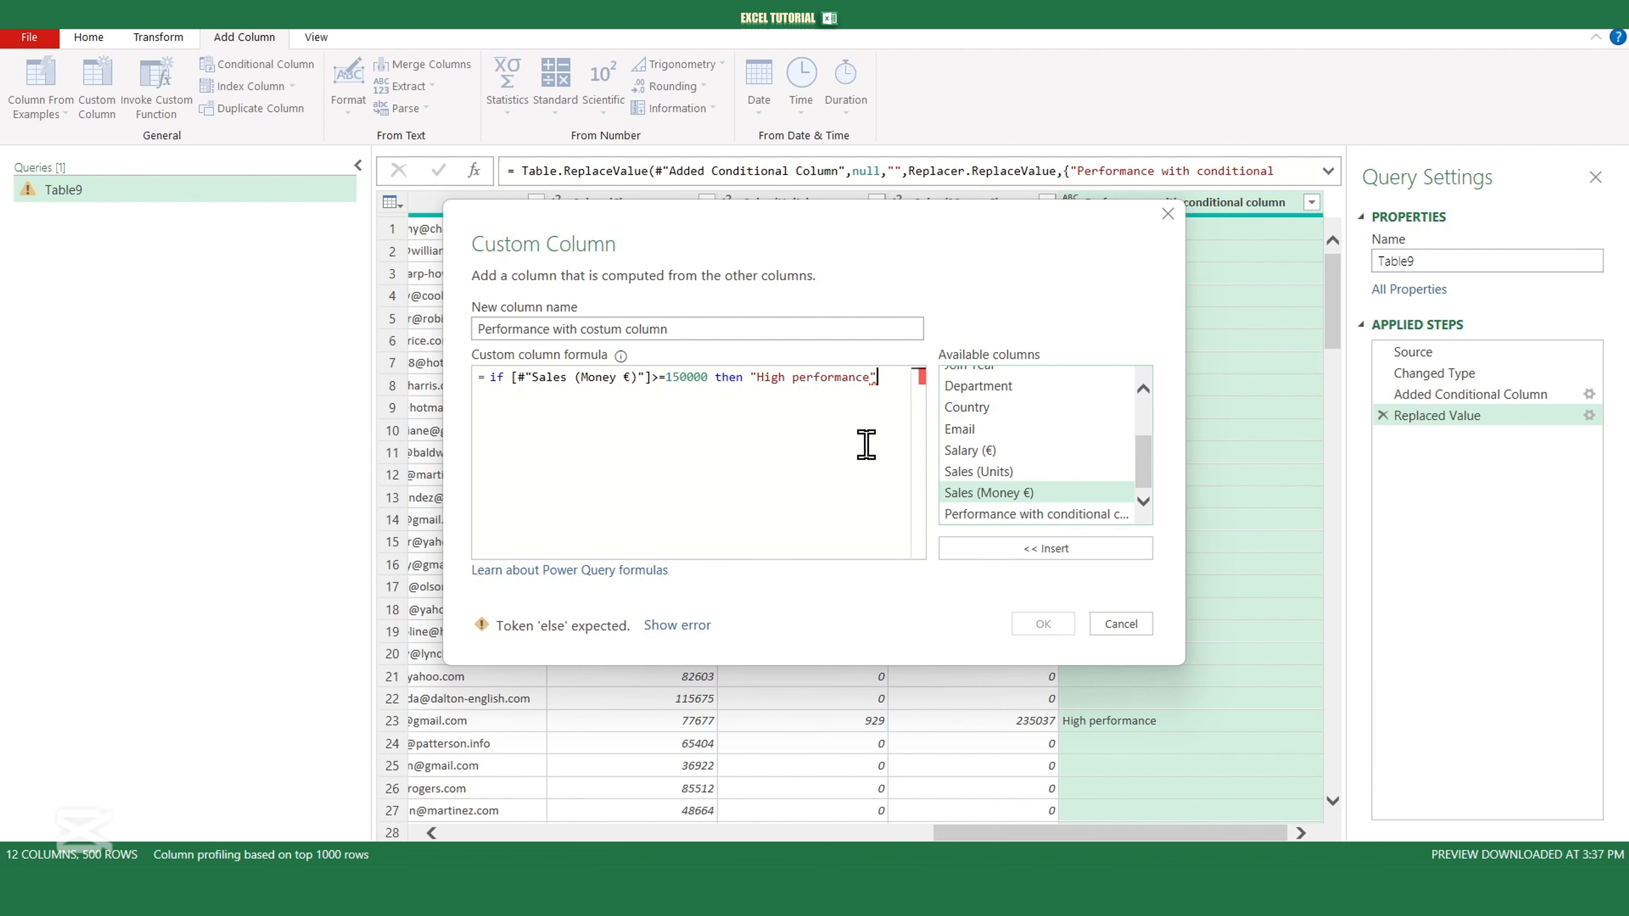
Add an else-if clause to the formula on a new line: Sales (Money €) >= 50000 then "Moderate performance".
key(Return)
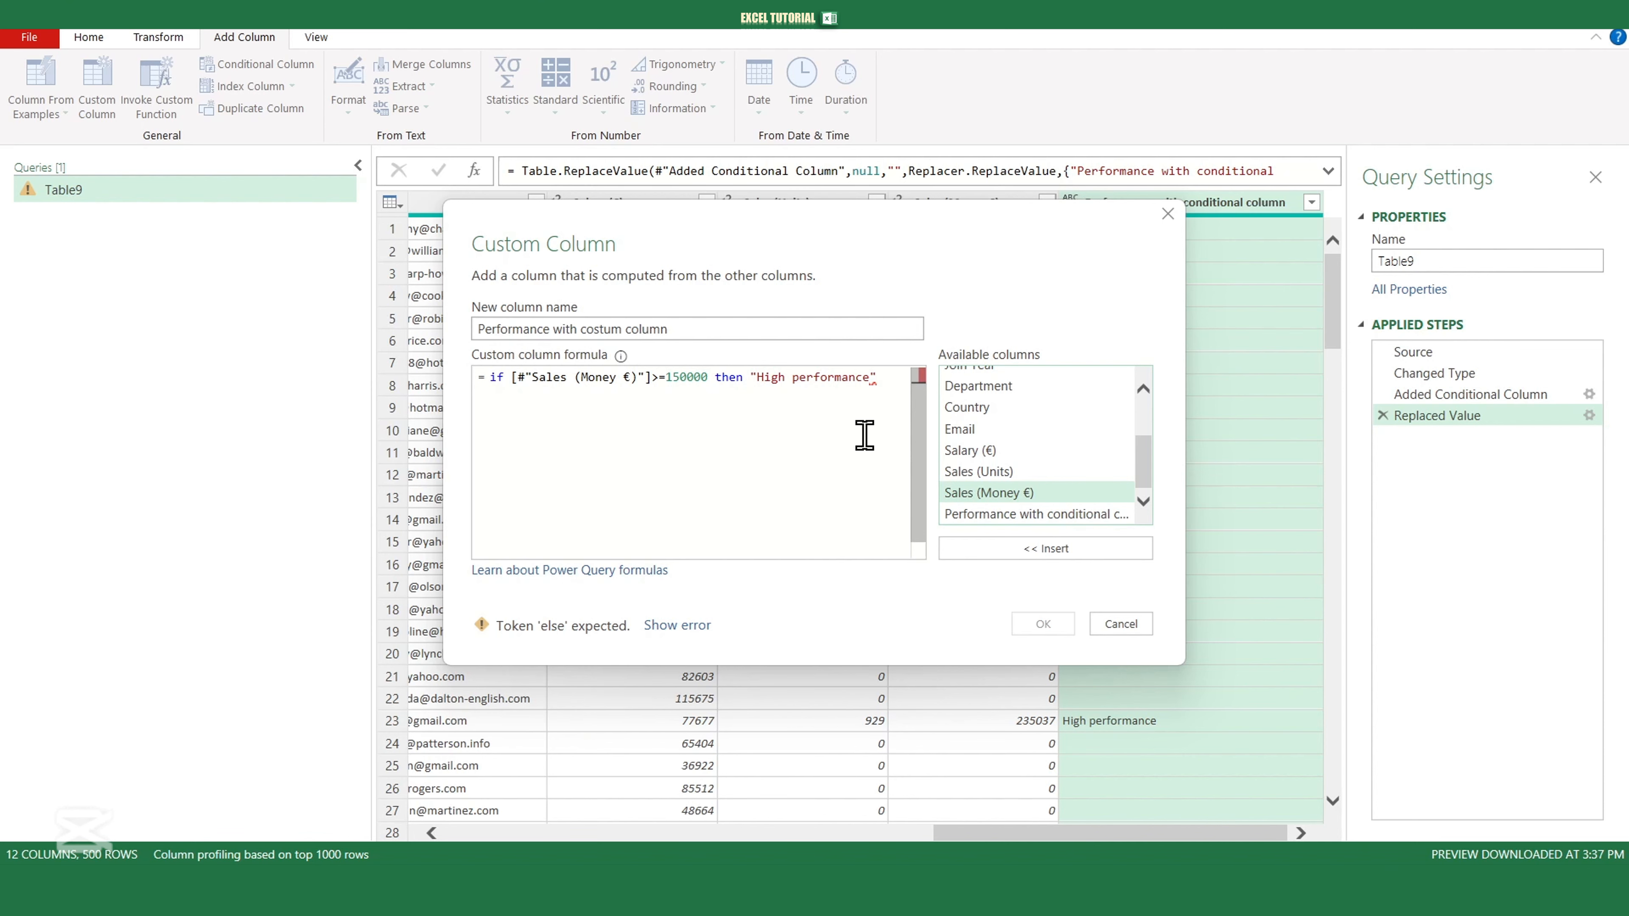
text(else )
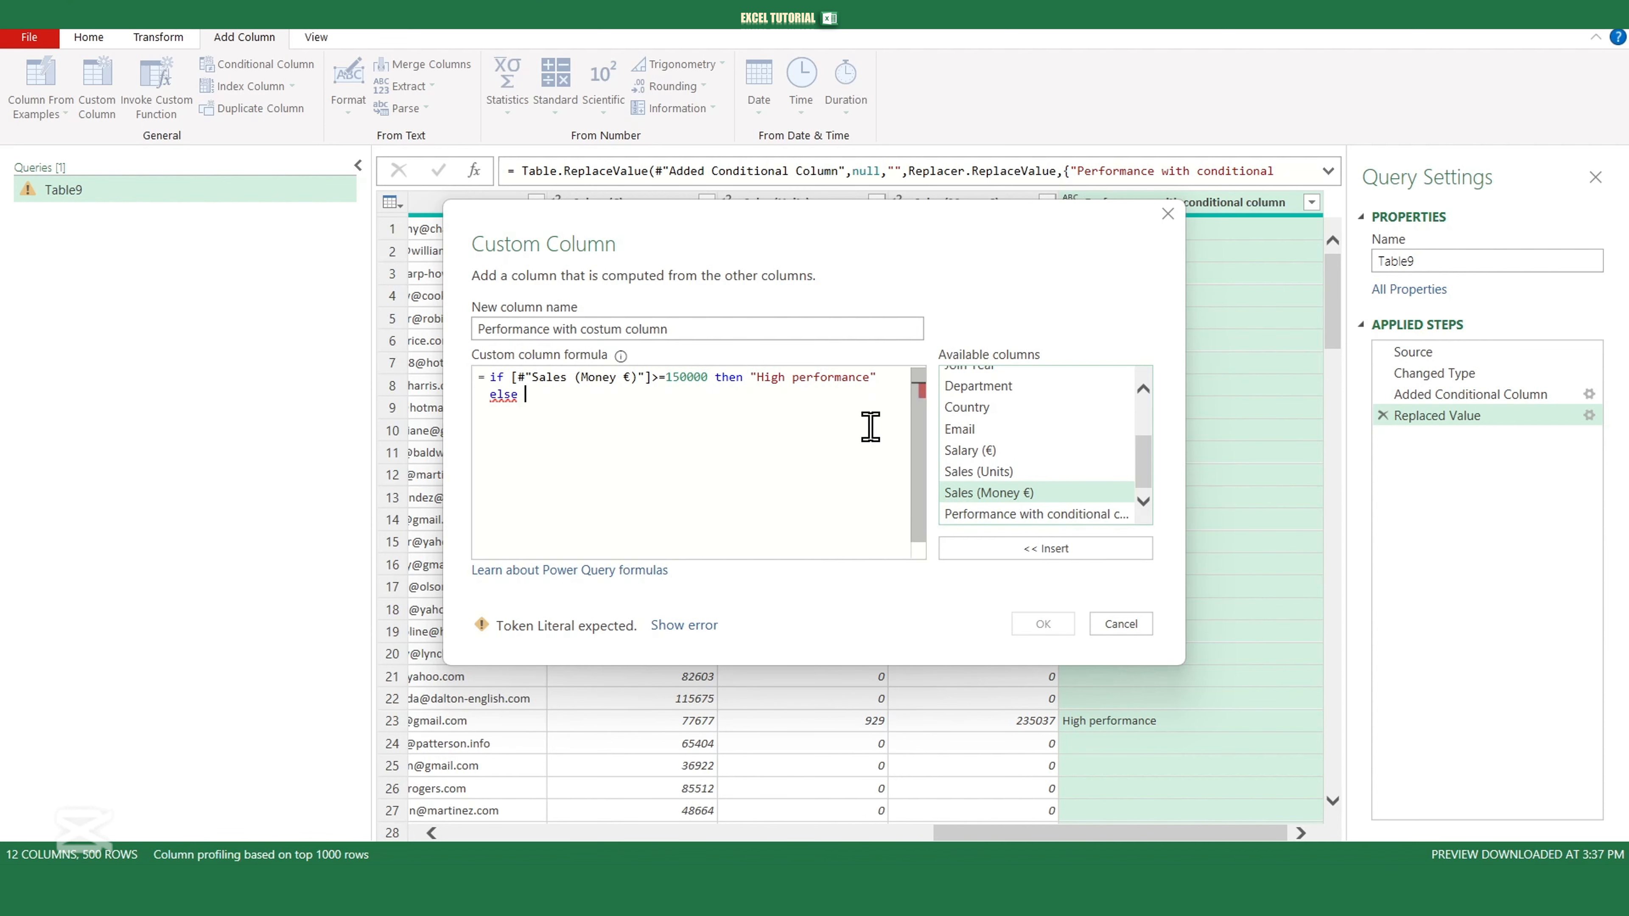
text(if)
double_click(992, 491)
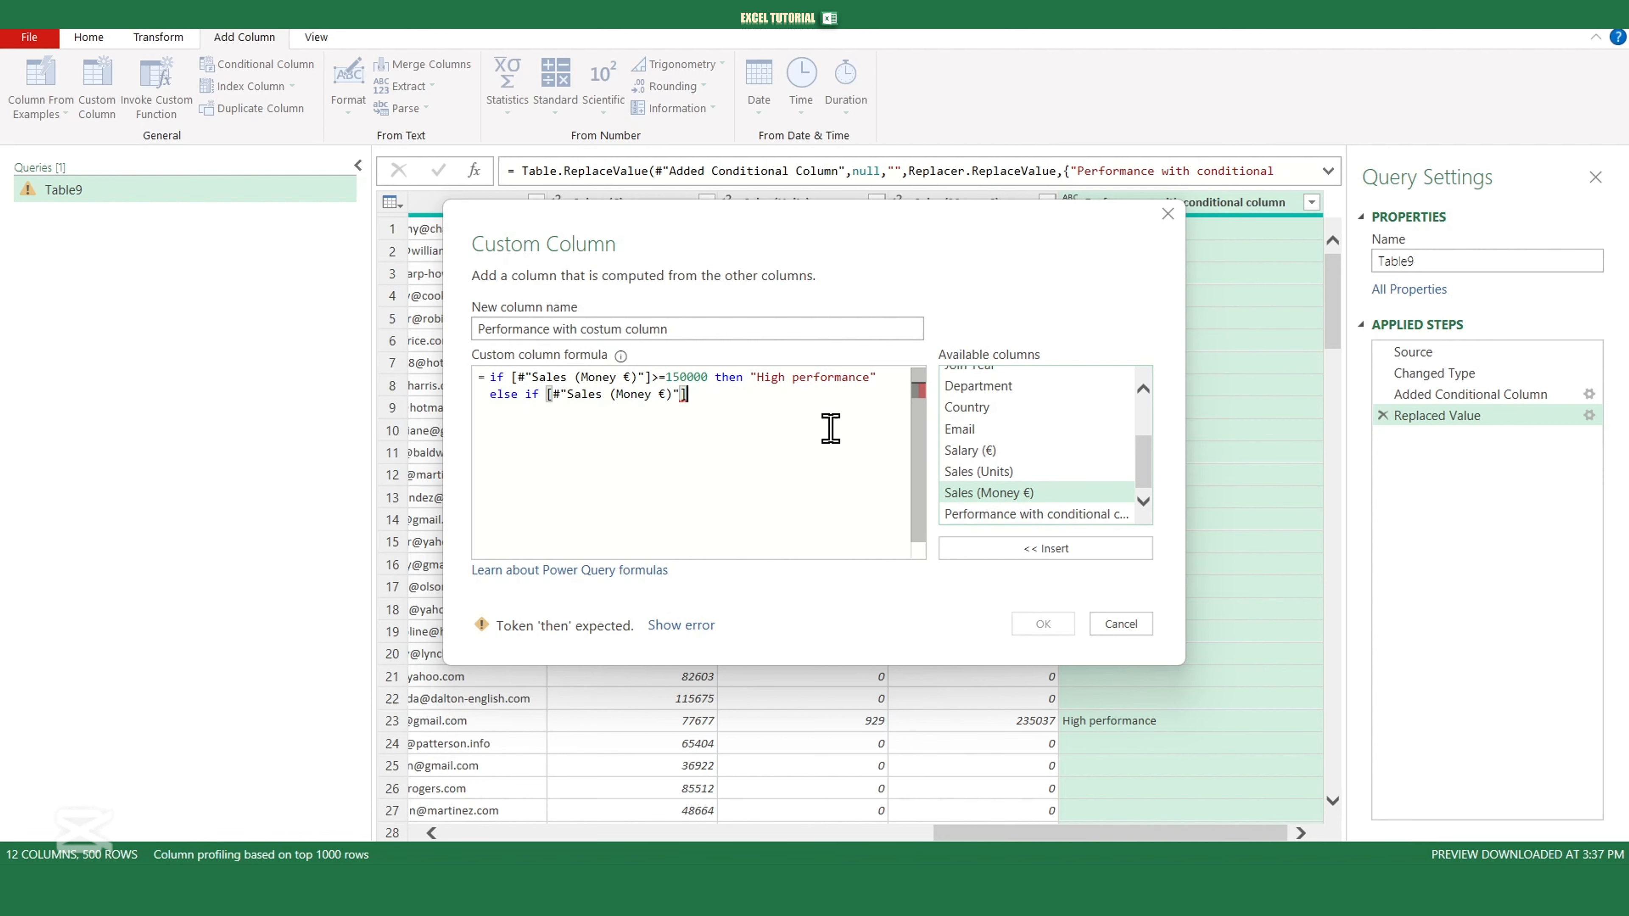
text(>=)
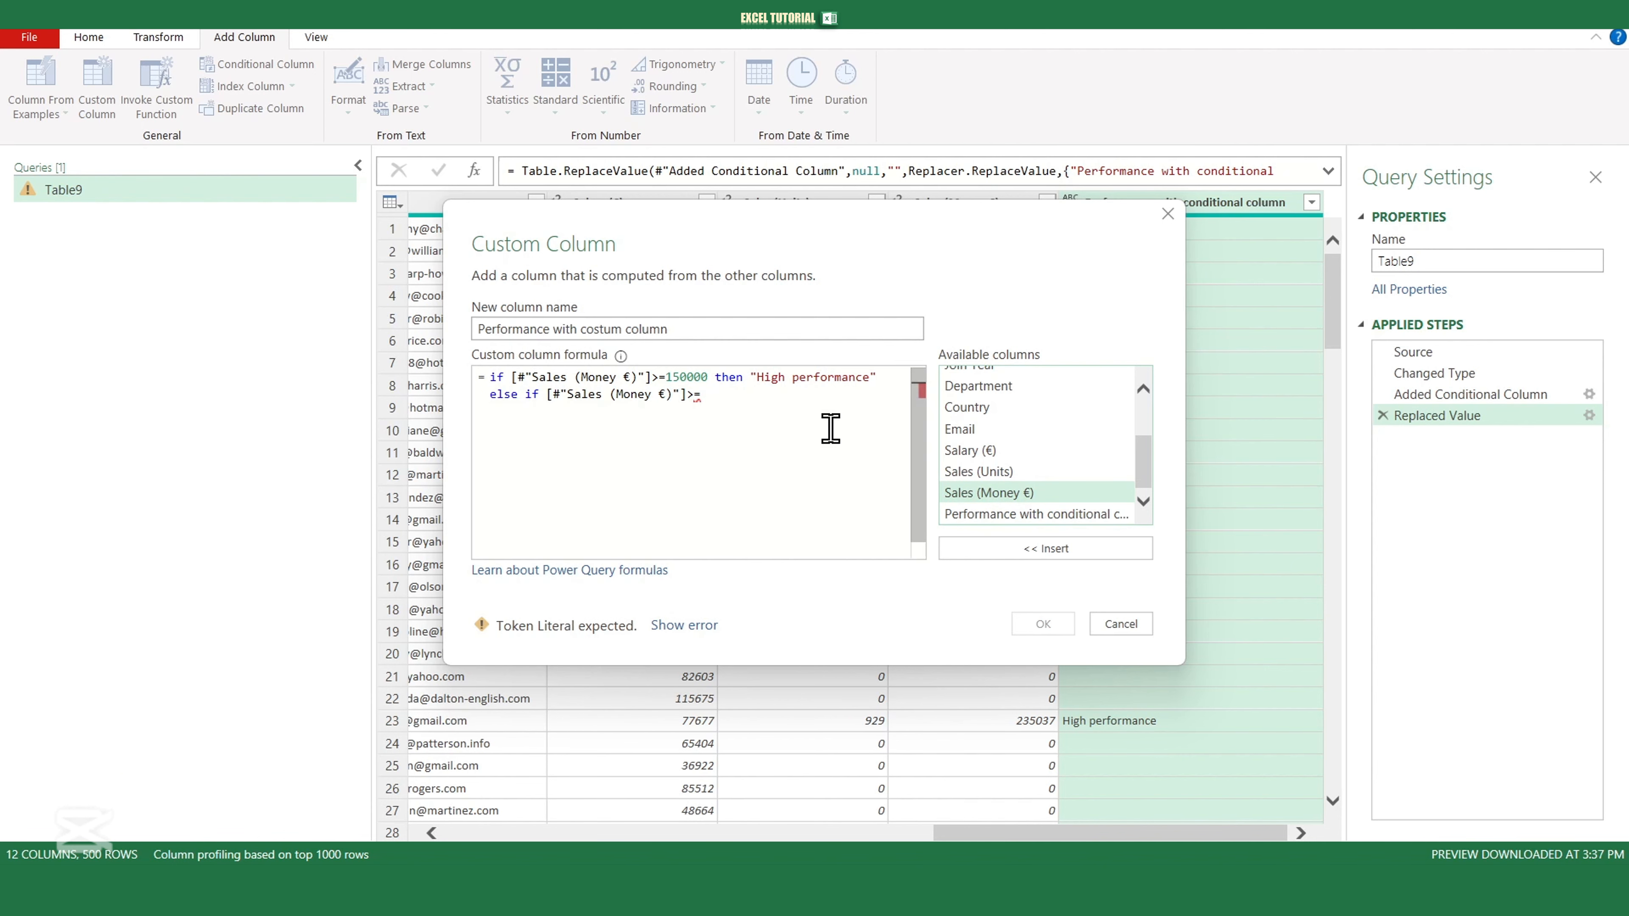
text(50000 th)
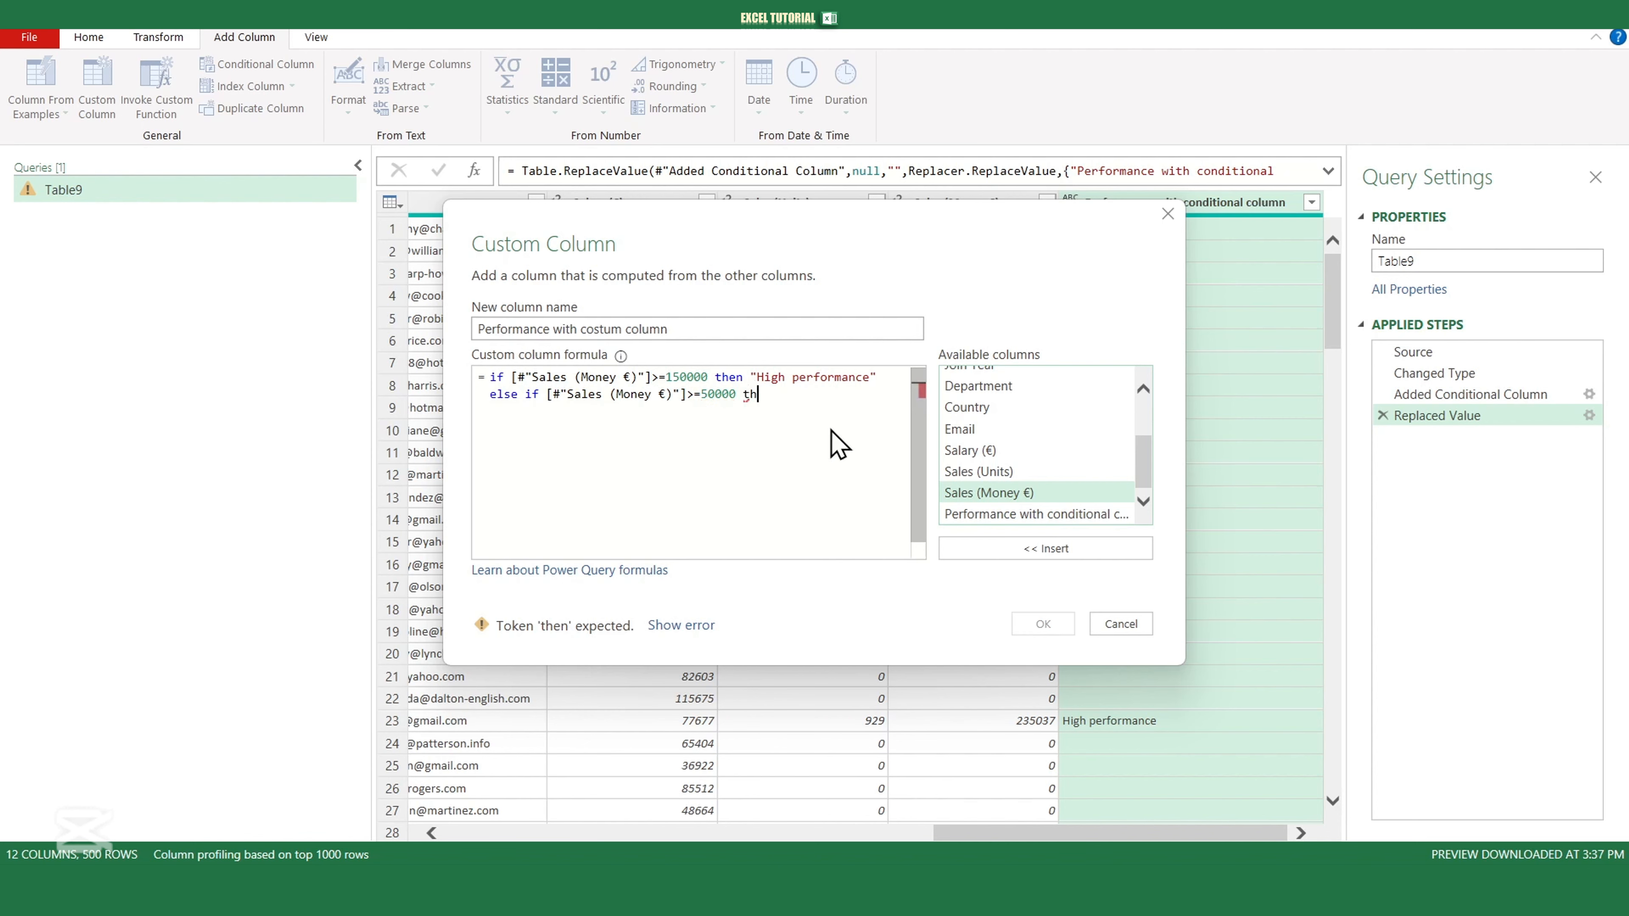
text(en ")
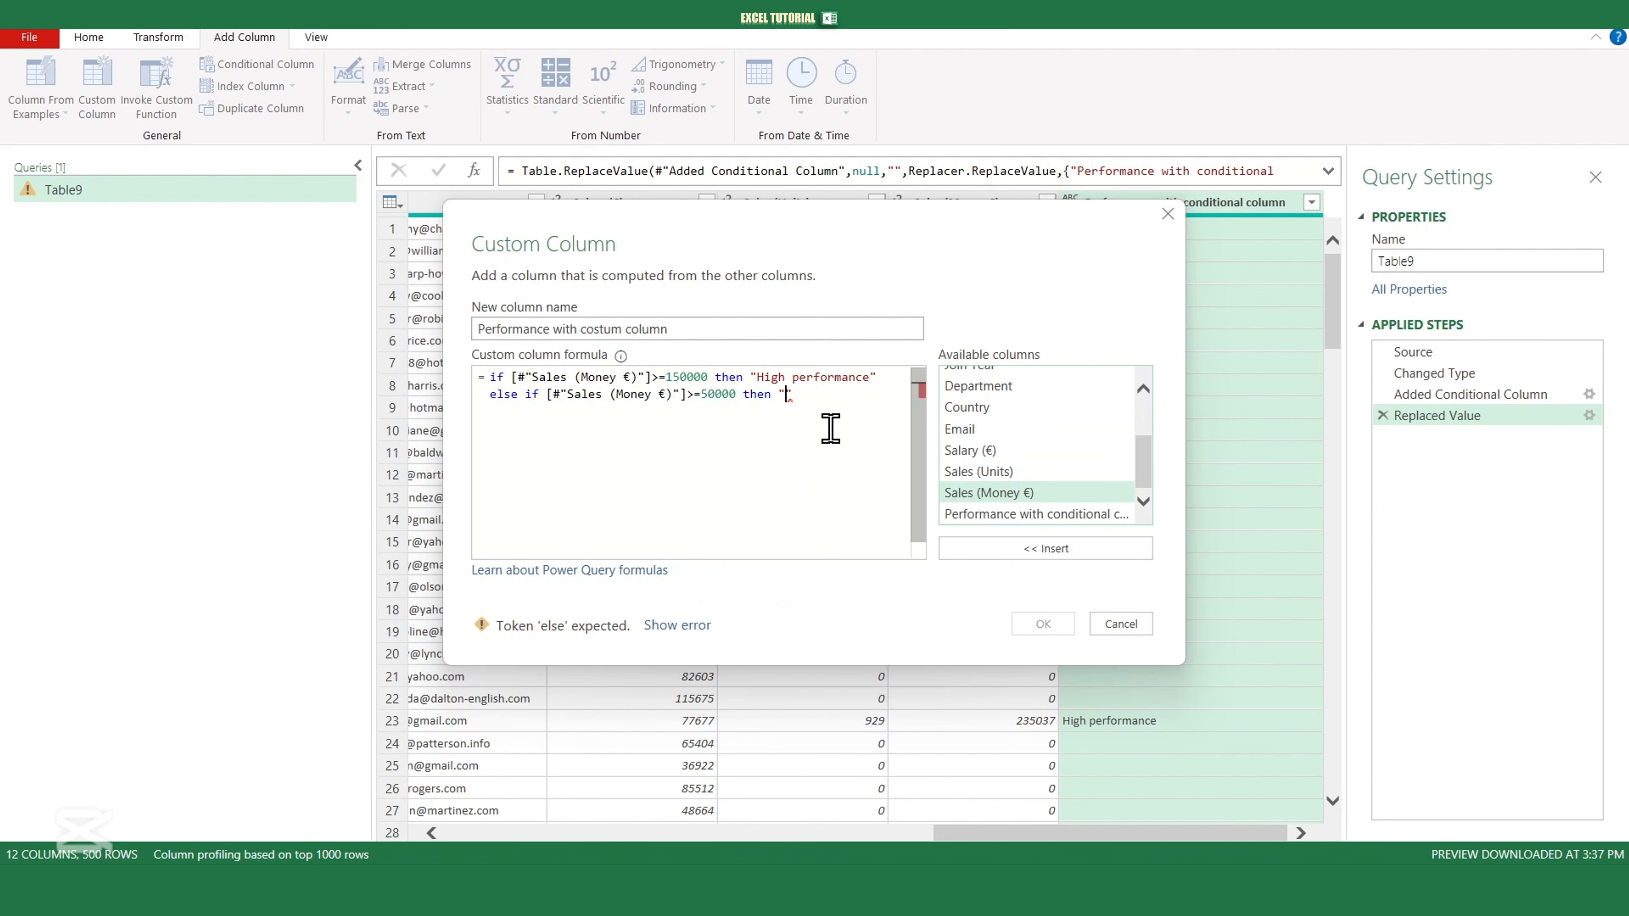
text(Moderate performance)
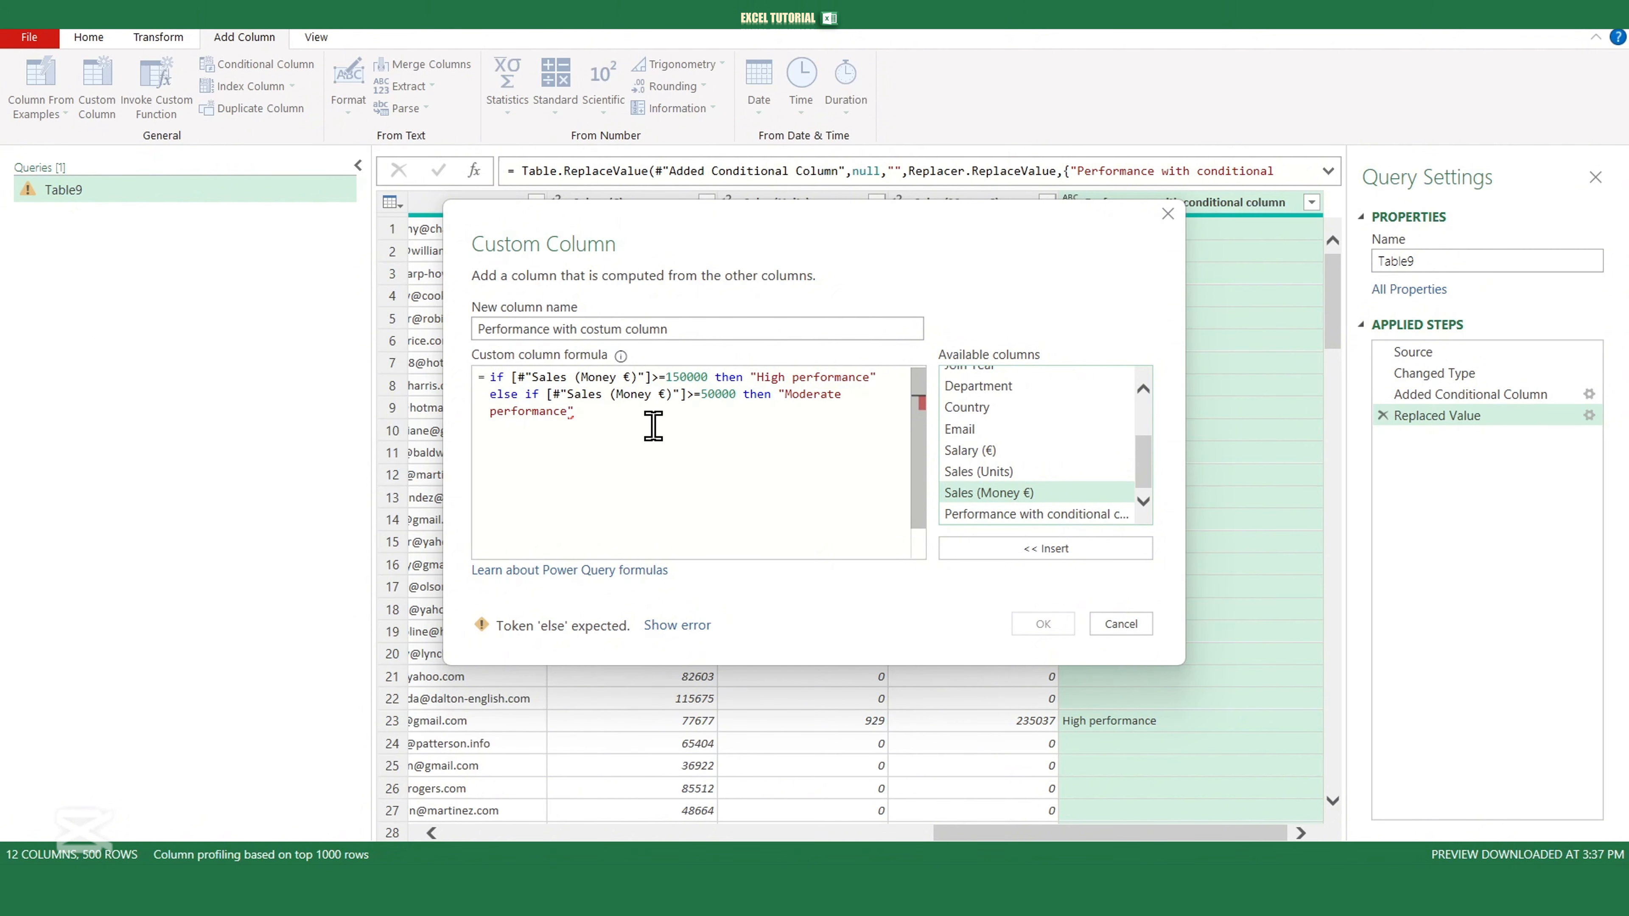
Add another else-if clause below: Sales (Money €) > 0 then "Lower performance".
key(Return)
key(Return)
text(else if)
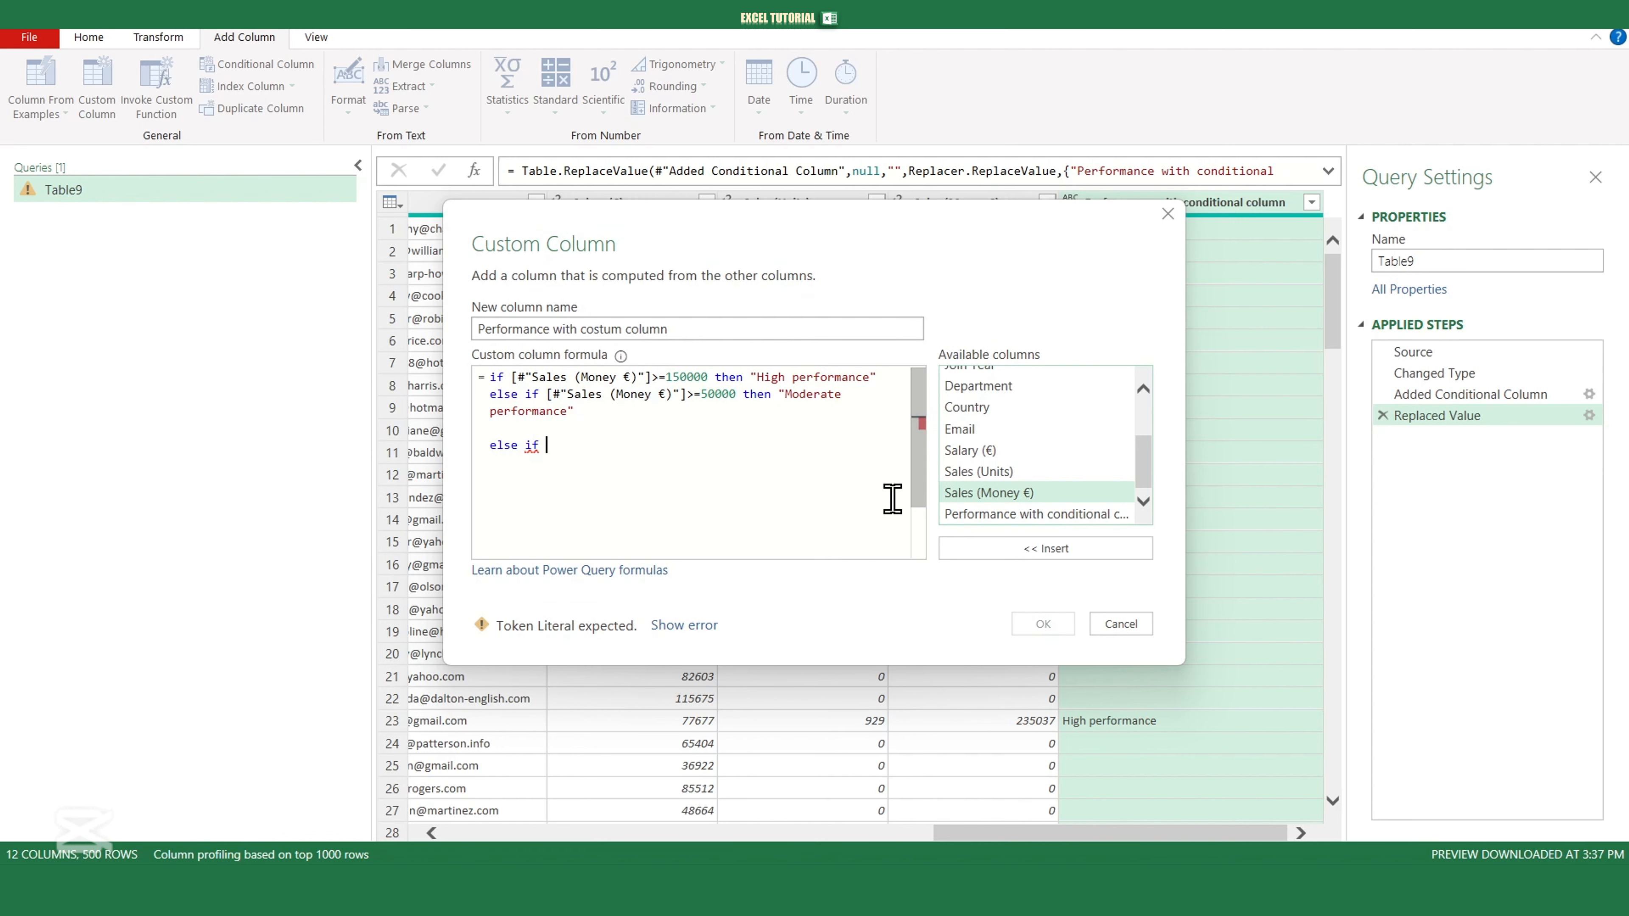
double_click(969, 493)
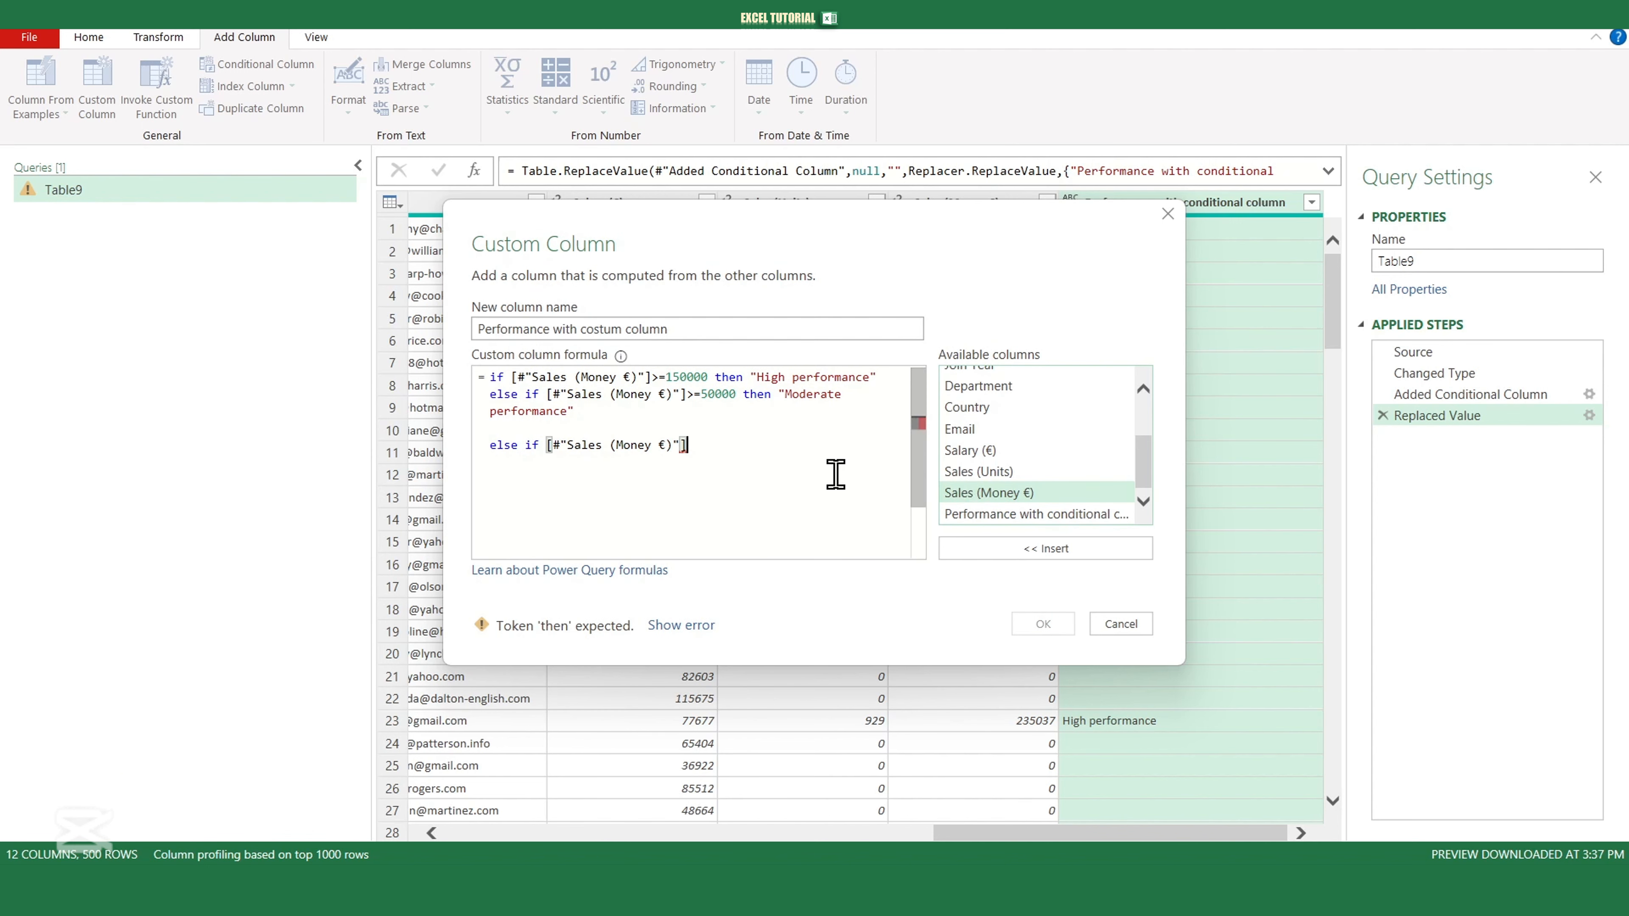
text(>0 then)
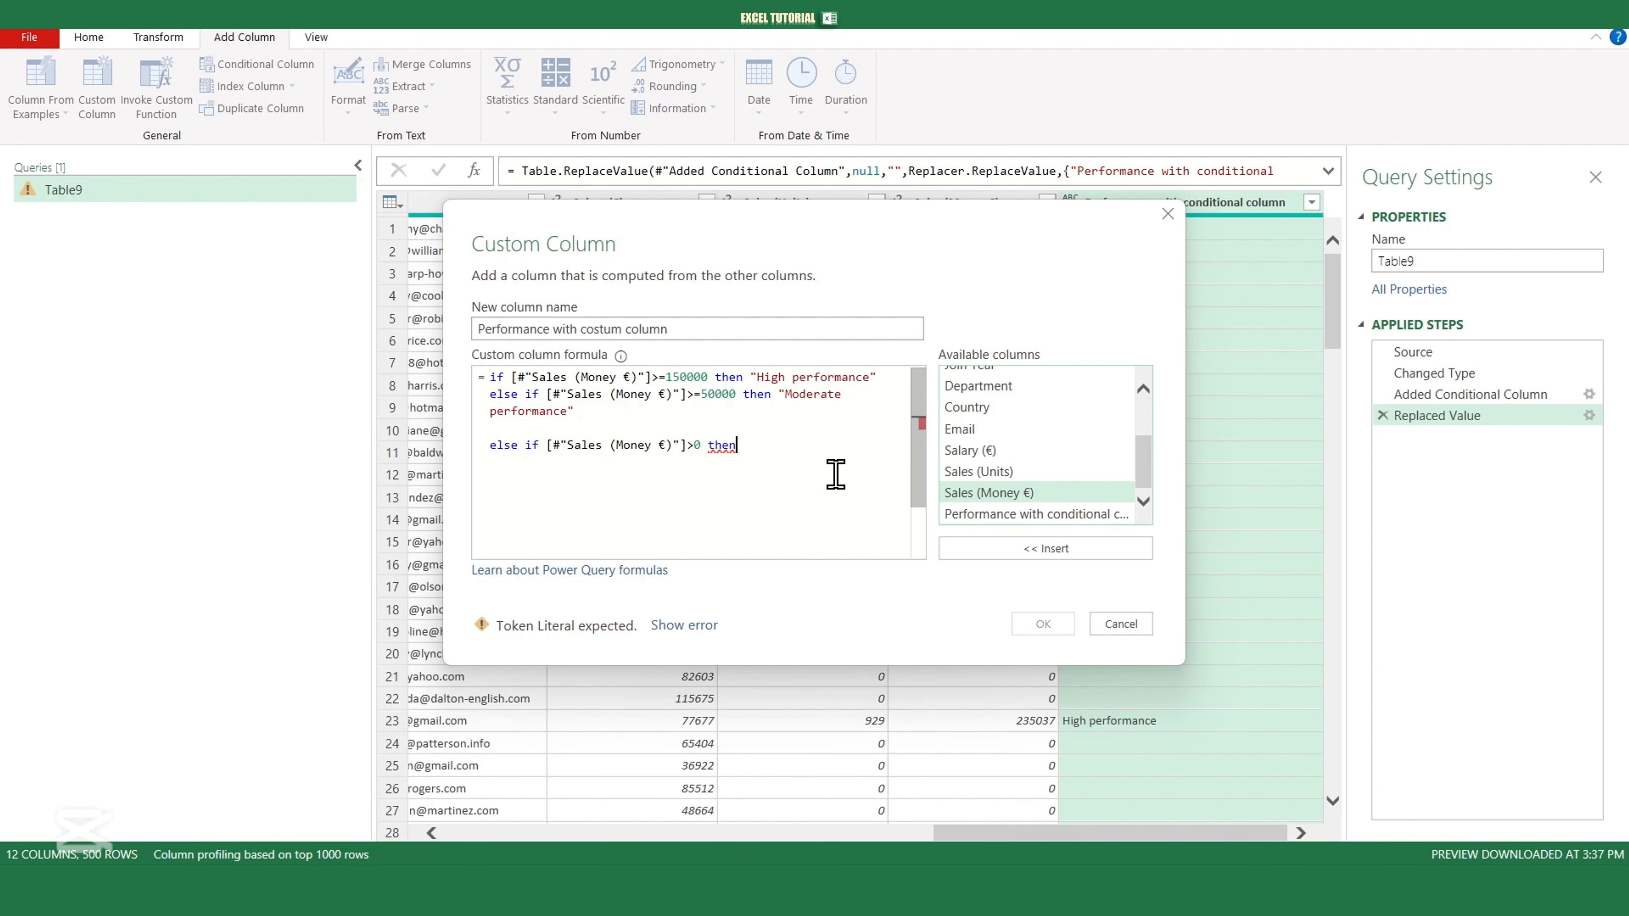
text( "Lower performanc)
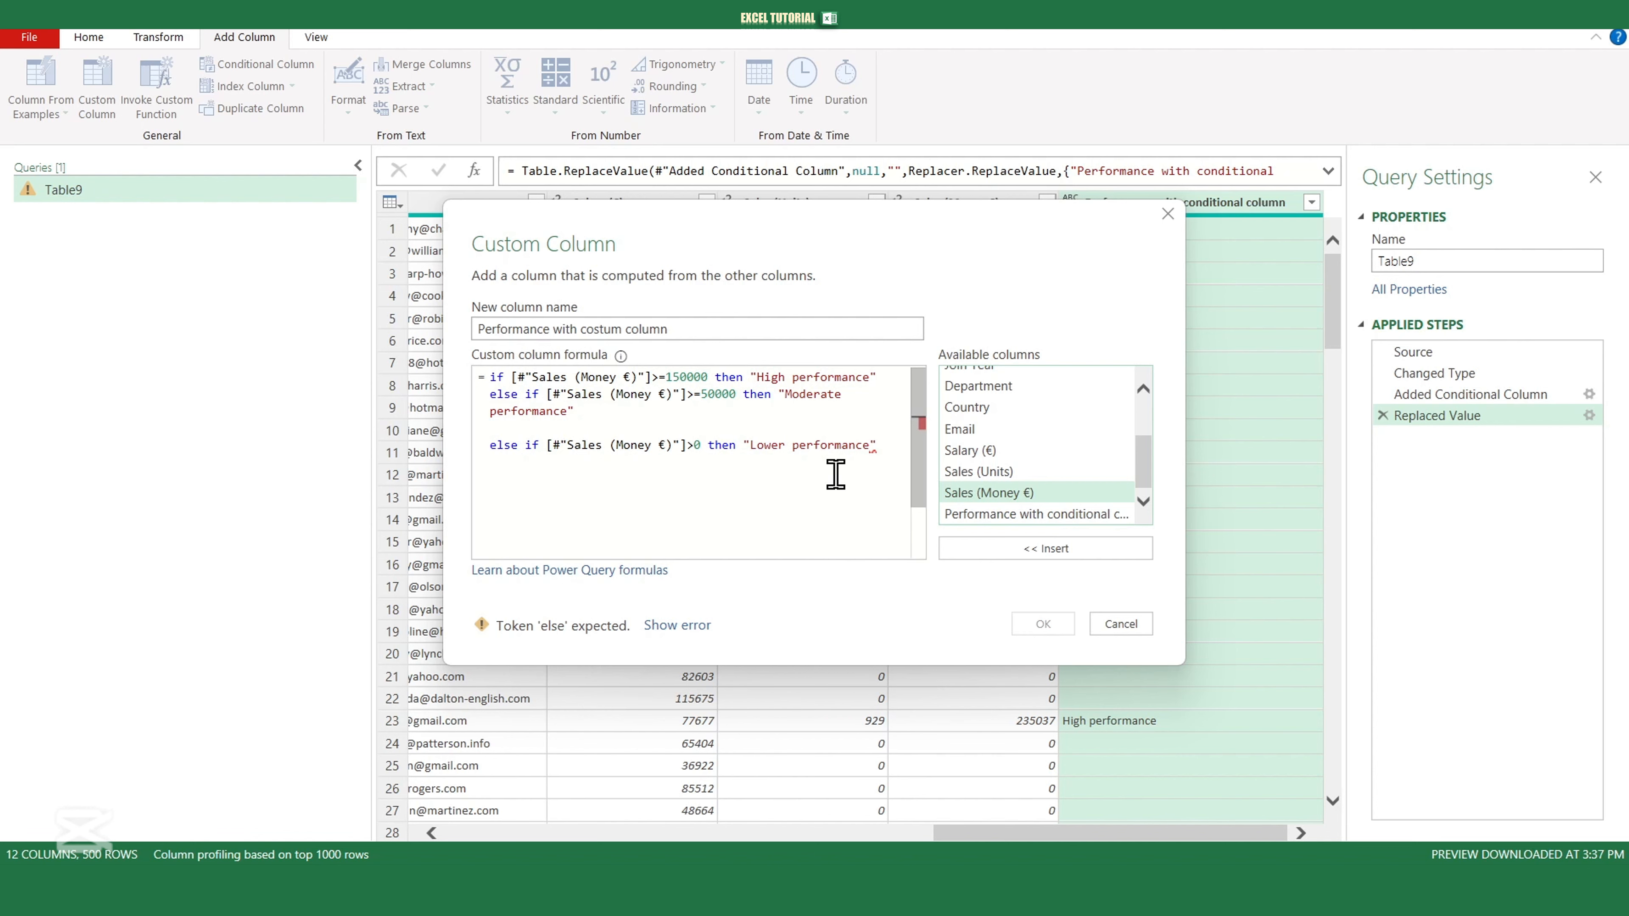
text(e)
Finish the formula with an else clause returning empty text ("") and create the custom column.
key(Return)
key(Return)
text(else )
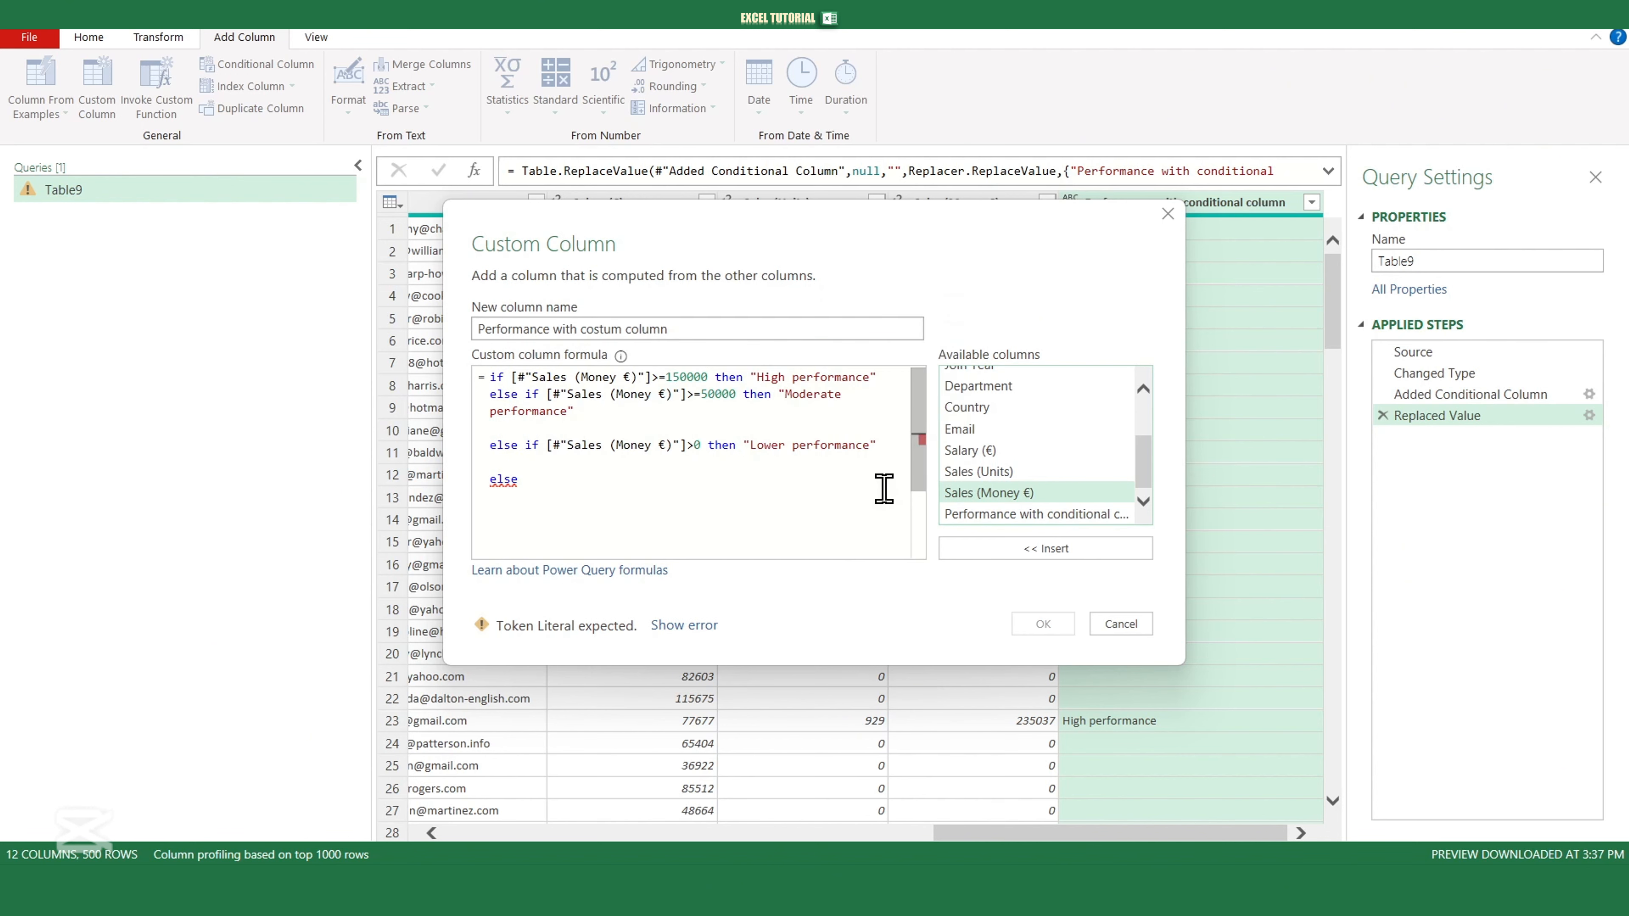
text(")
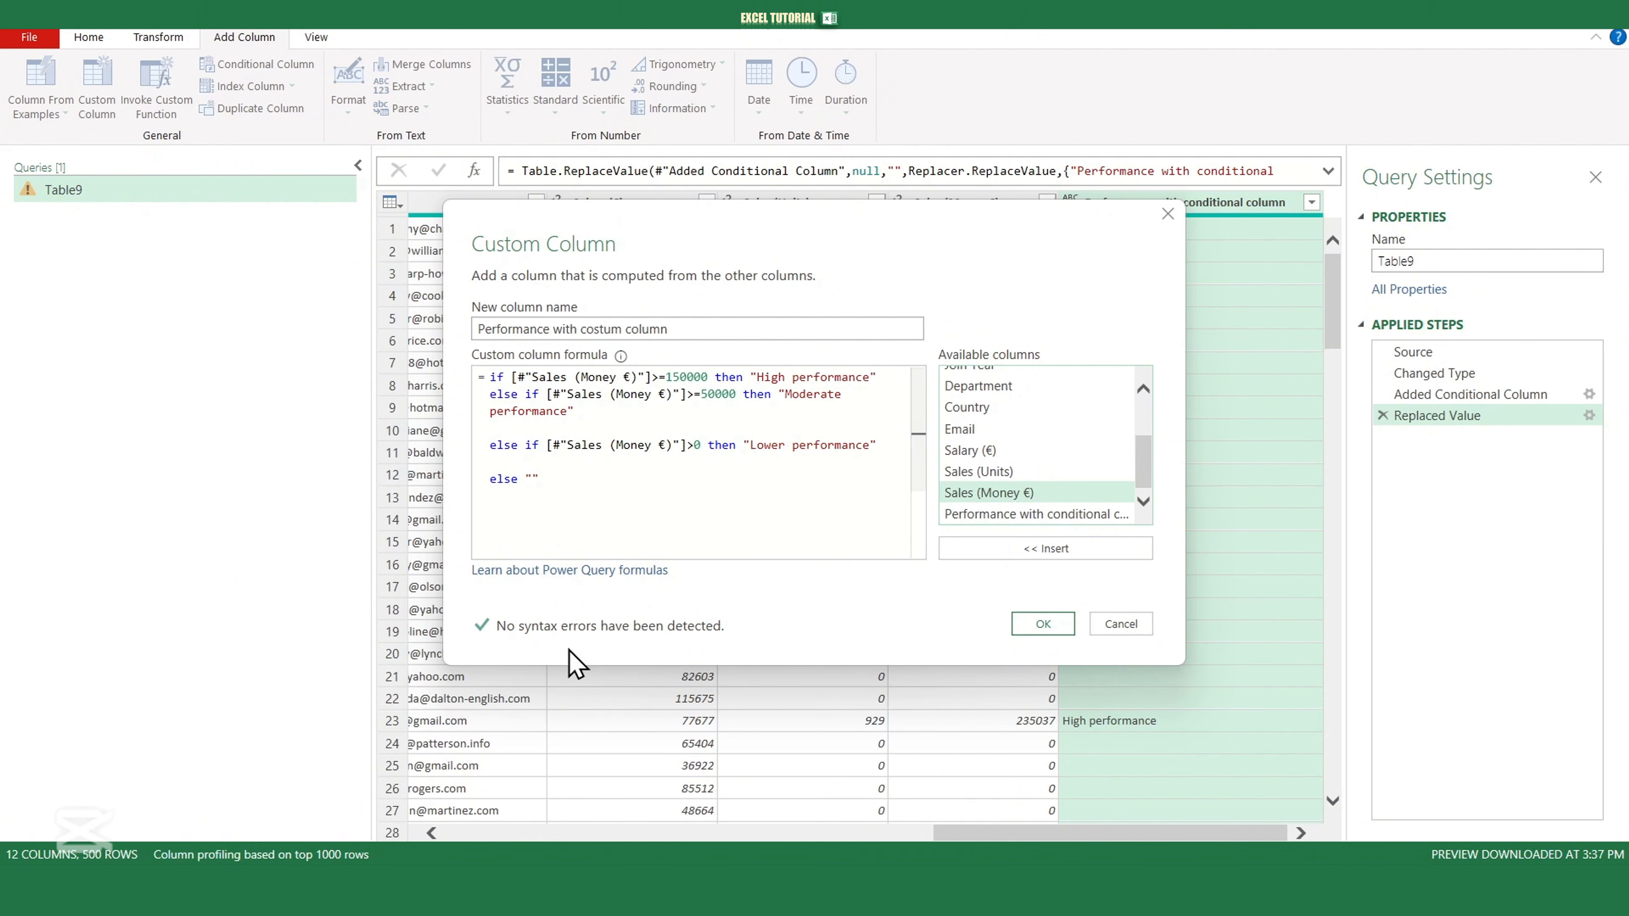
click(1033, 623)
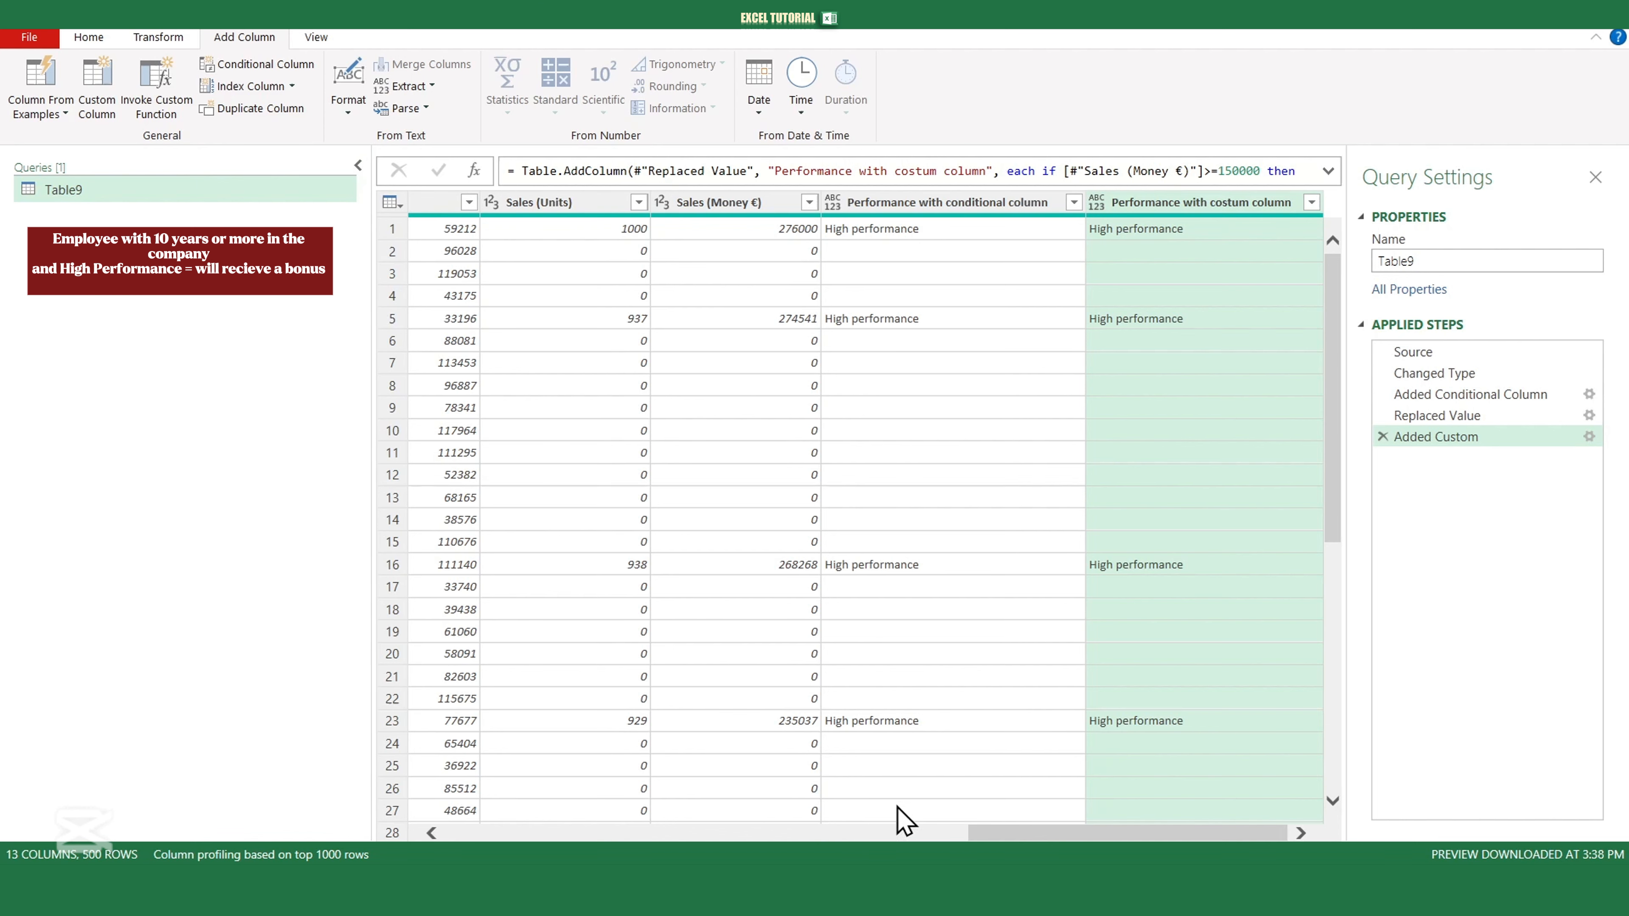
Start another custom column and name it "Bonus".
drag(1029, 833, 1194, 846)
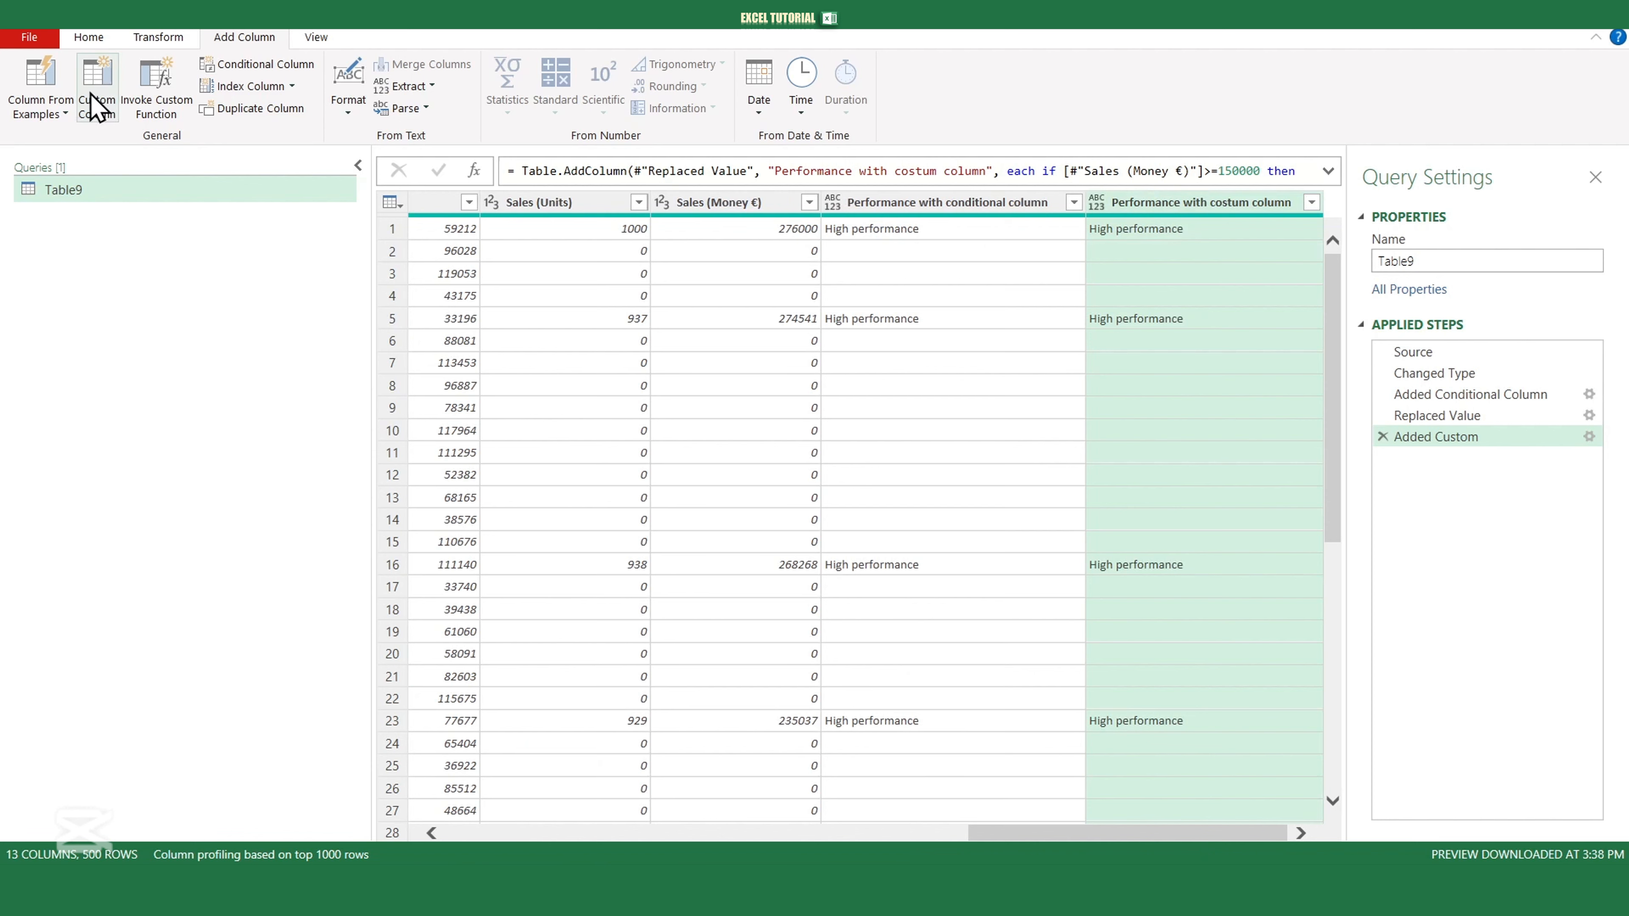
click(98, 112)
double_click(521, 328)
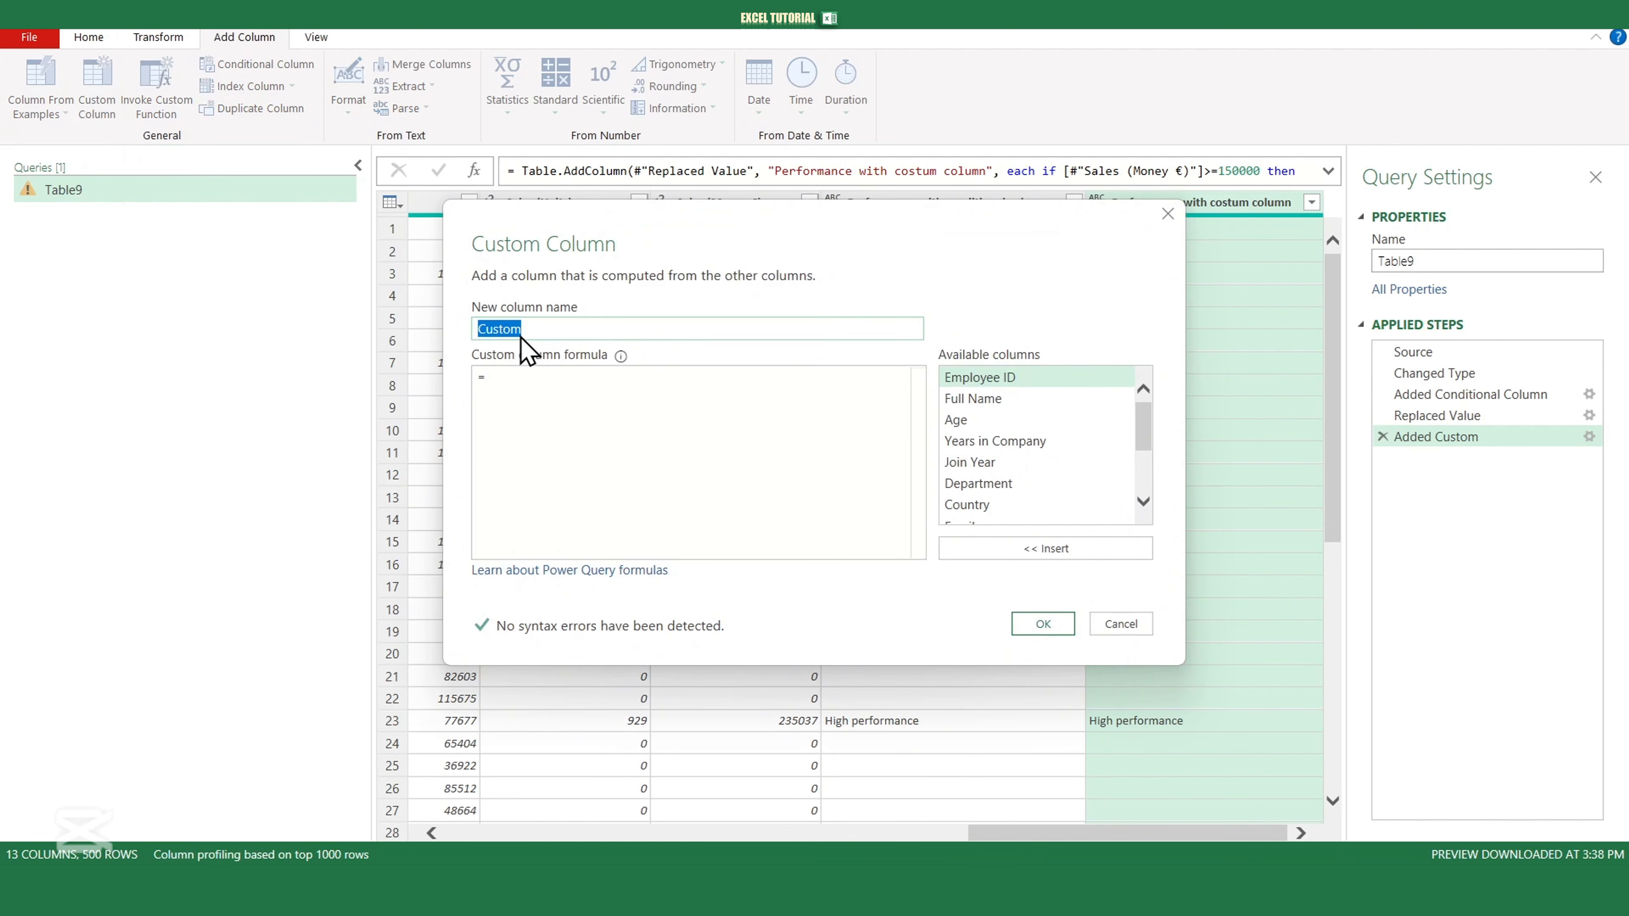
text(Bonus)
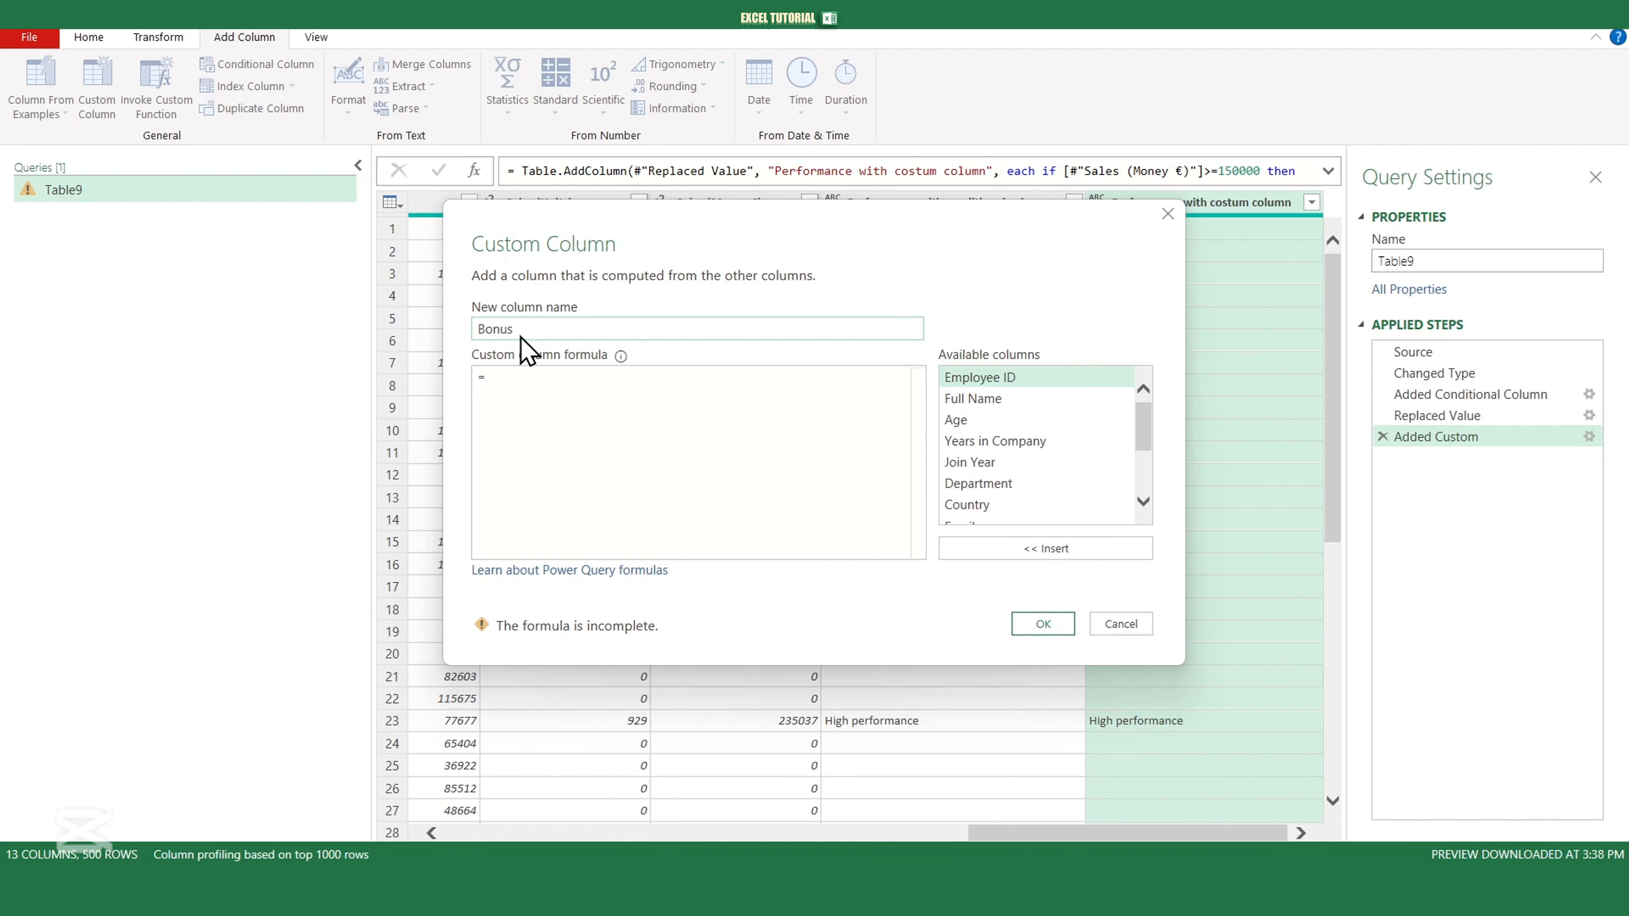
double_click(513, 324)
Begin the Bonus formula with an if condition testing whether [Join Year] is >=10.
click(544, 393)
text(if)
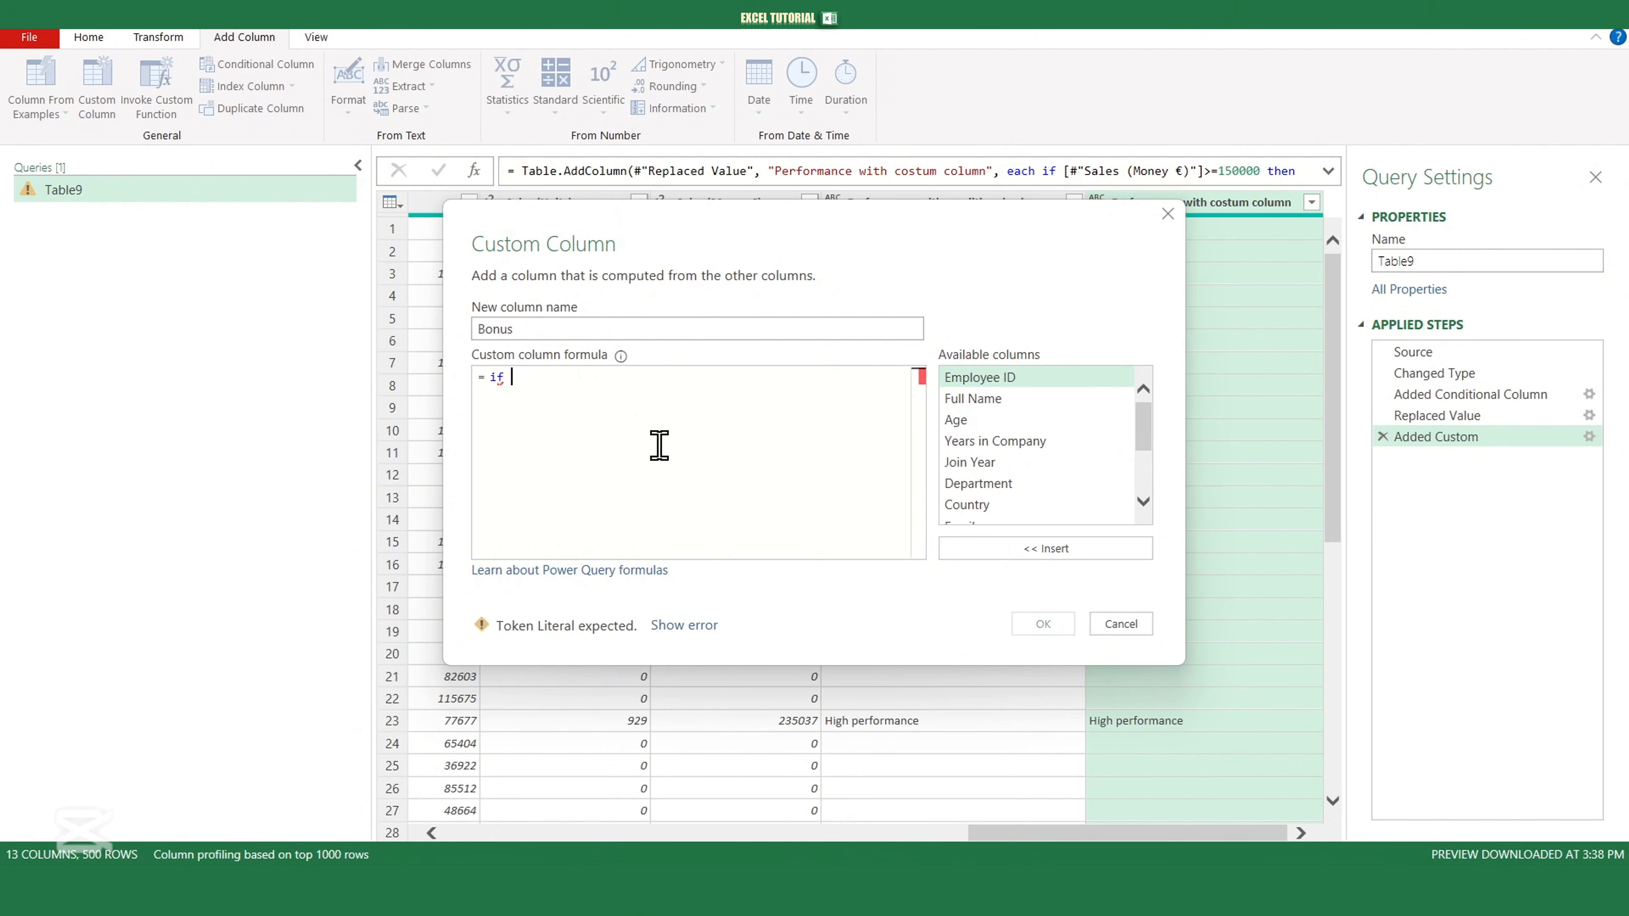
double_click(973, 464)
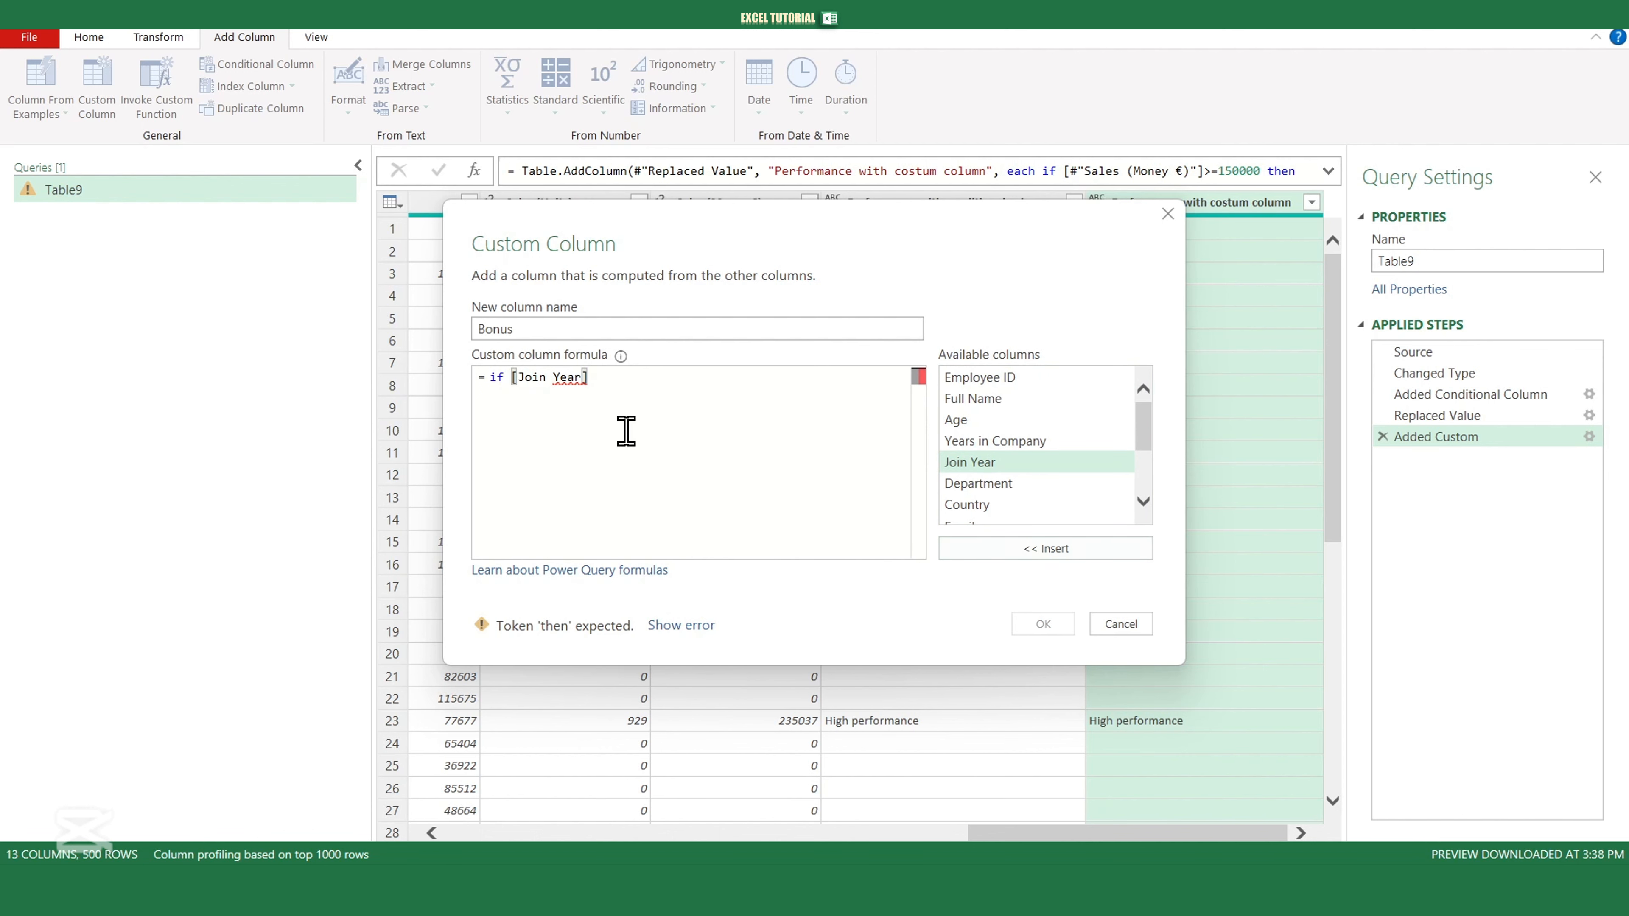
text(>)
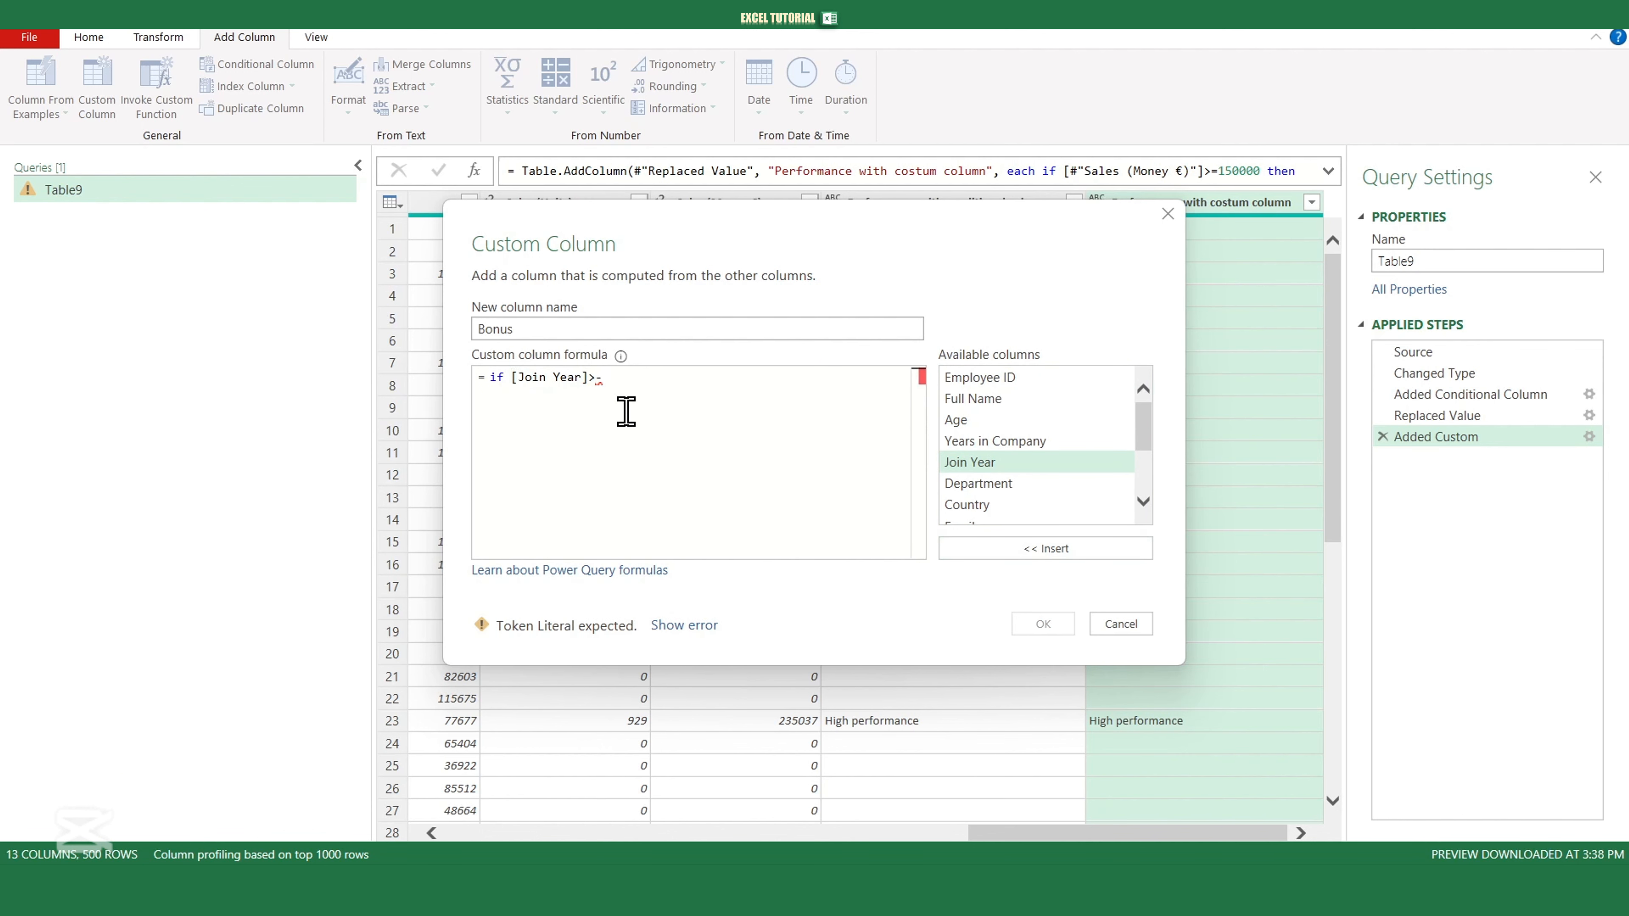
text(=10)
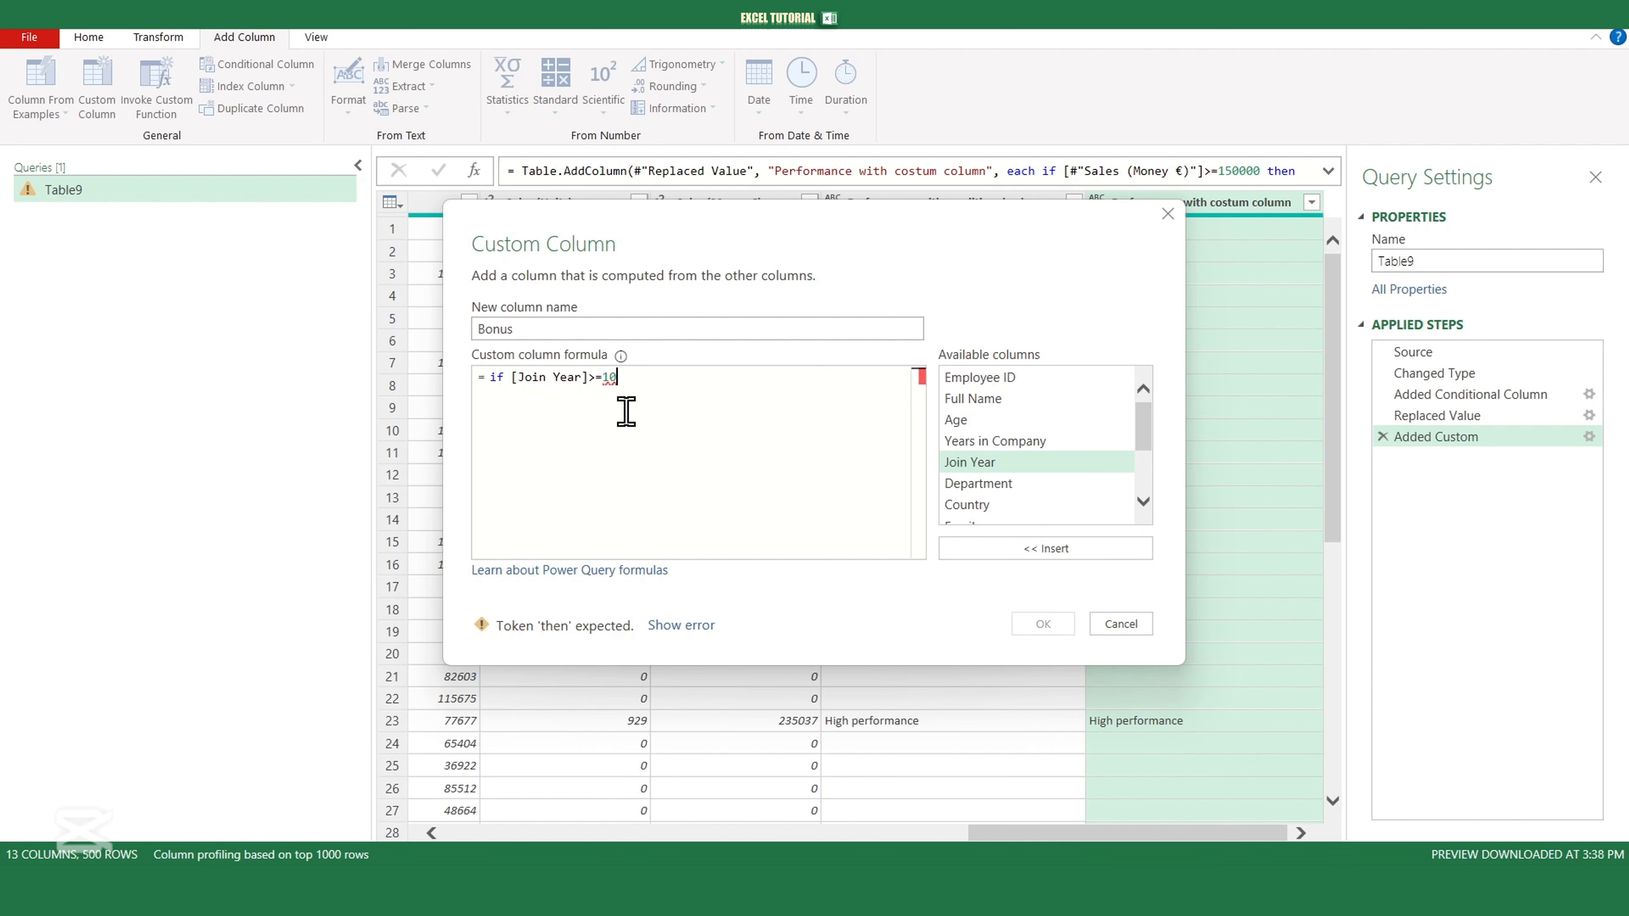
Extend the condition with and [Performance with costum column]="High performance".
text( and)
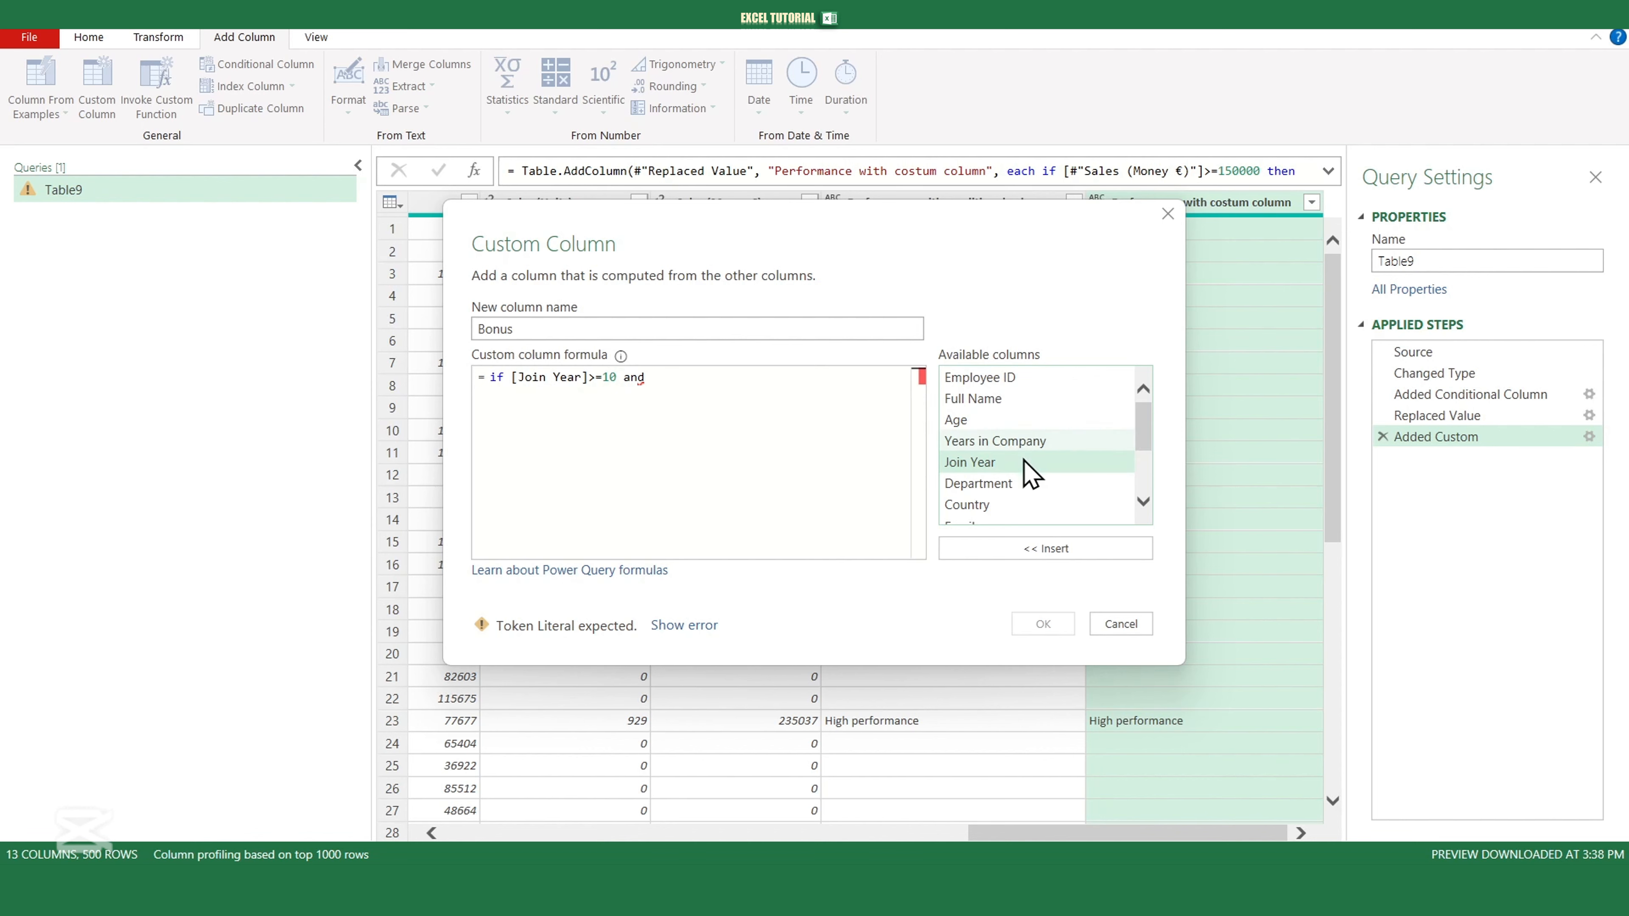
drag(1146, 447, 1113, 509)
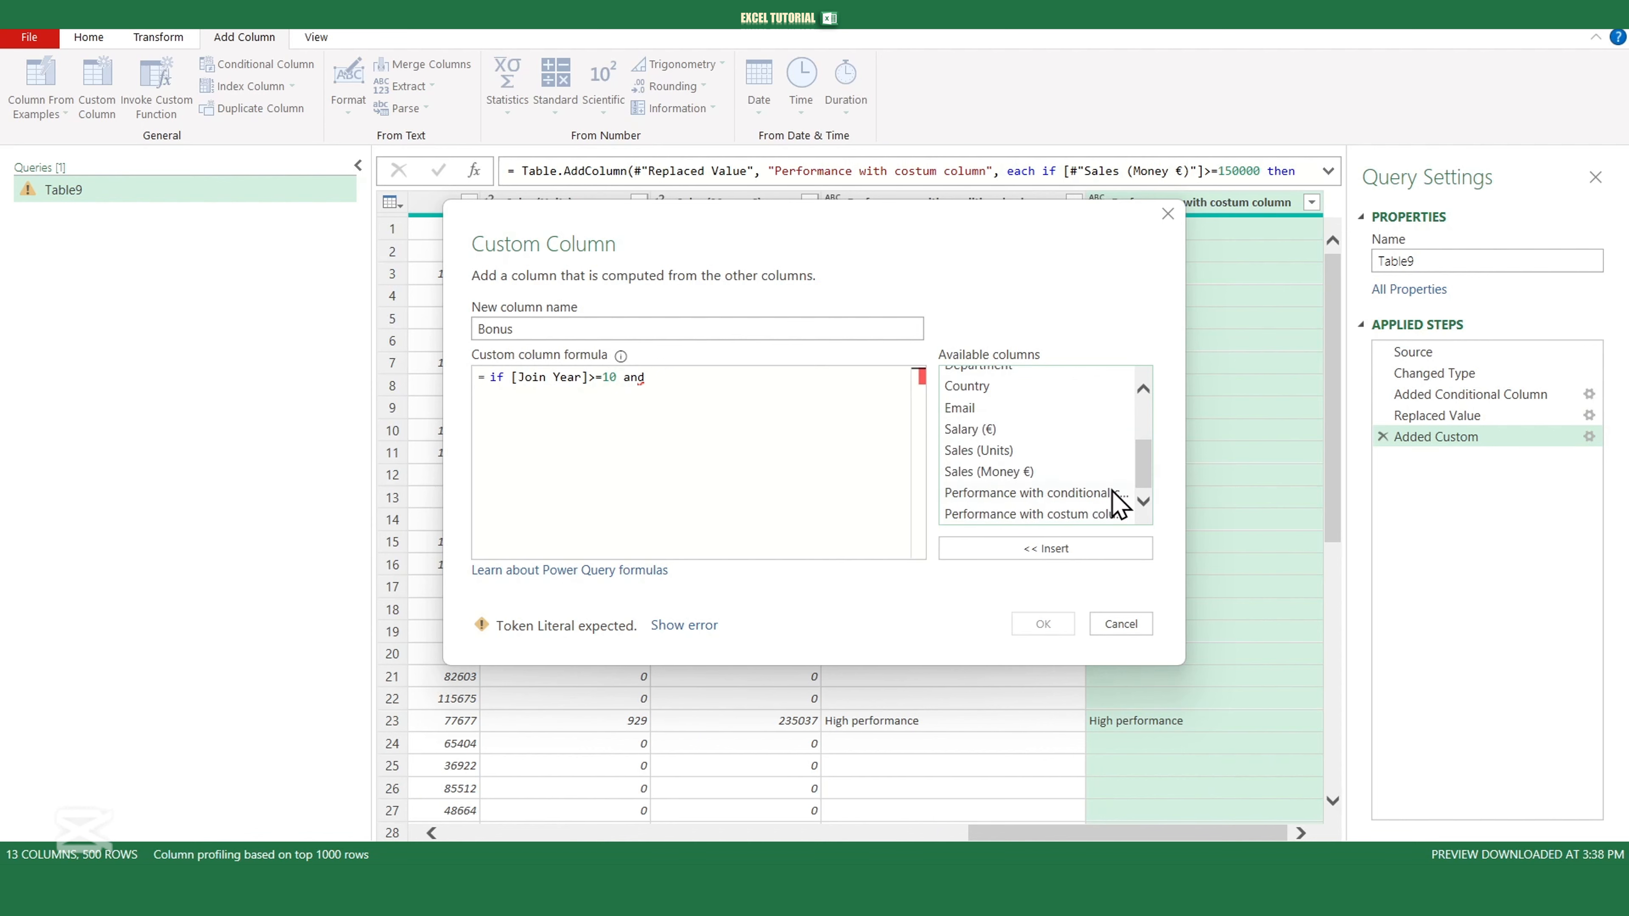
double_click(1016, 515)
text(=)
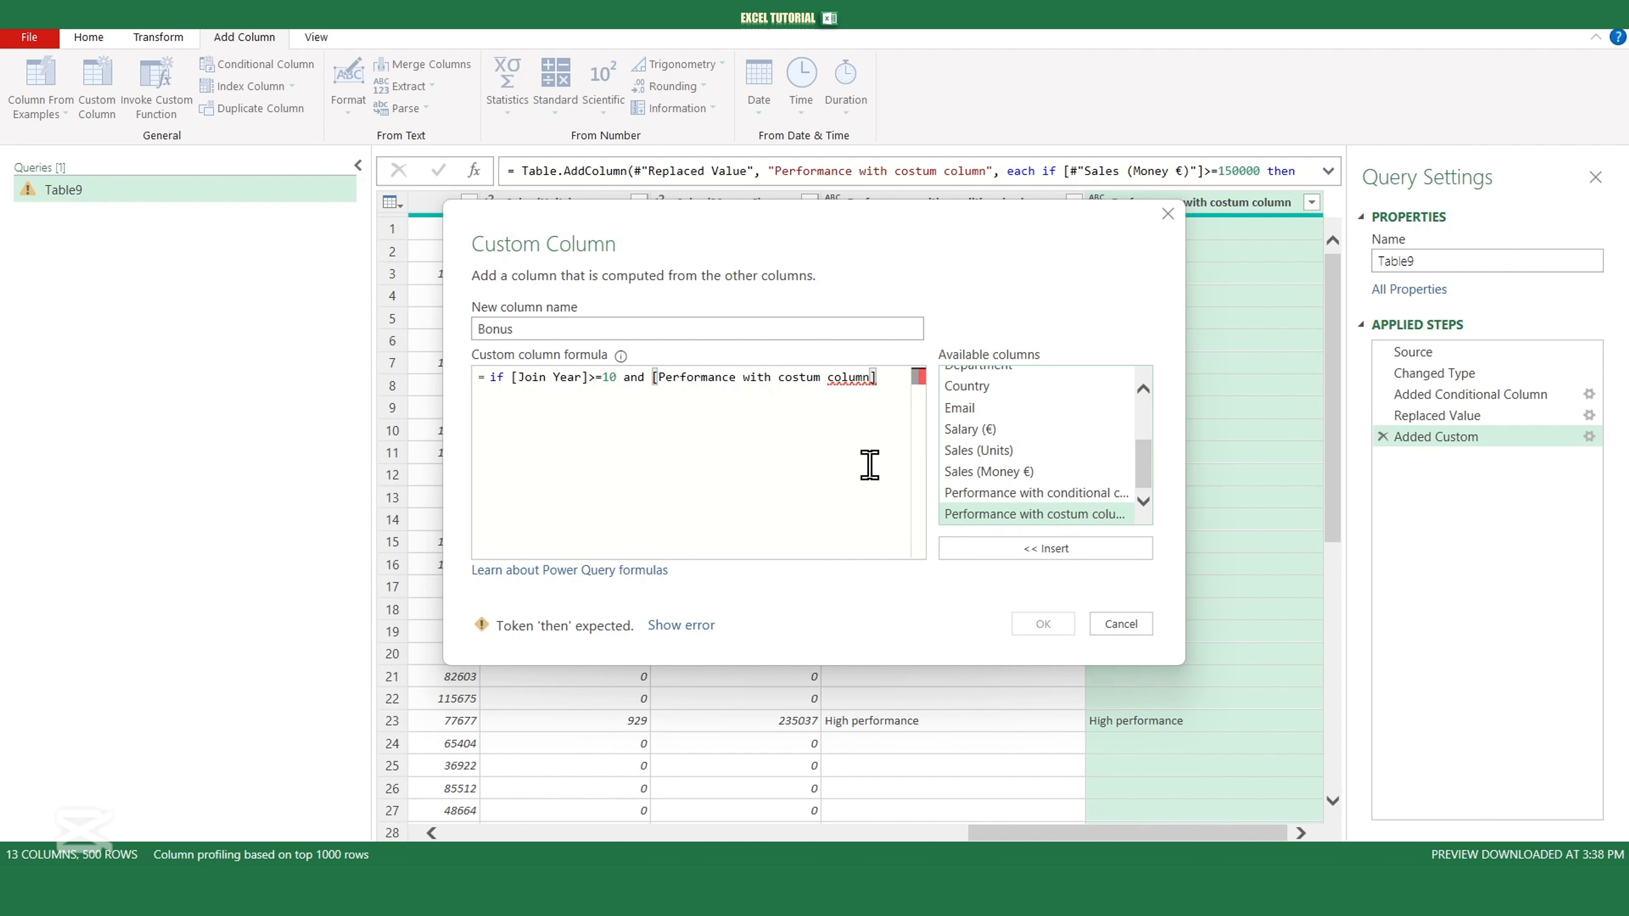
text("Hig)
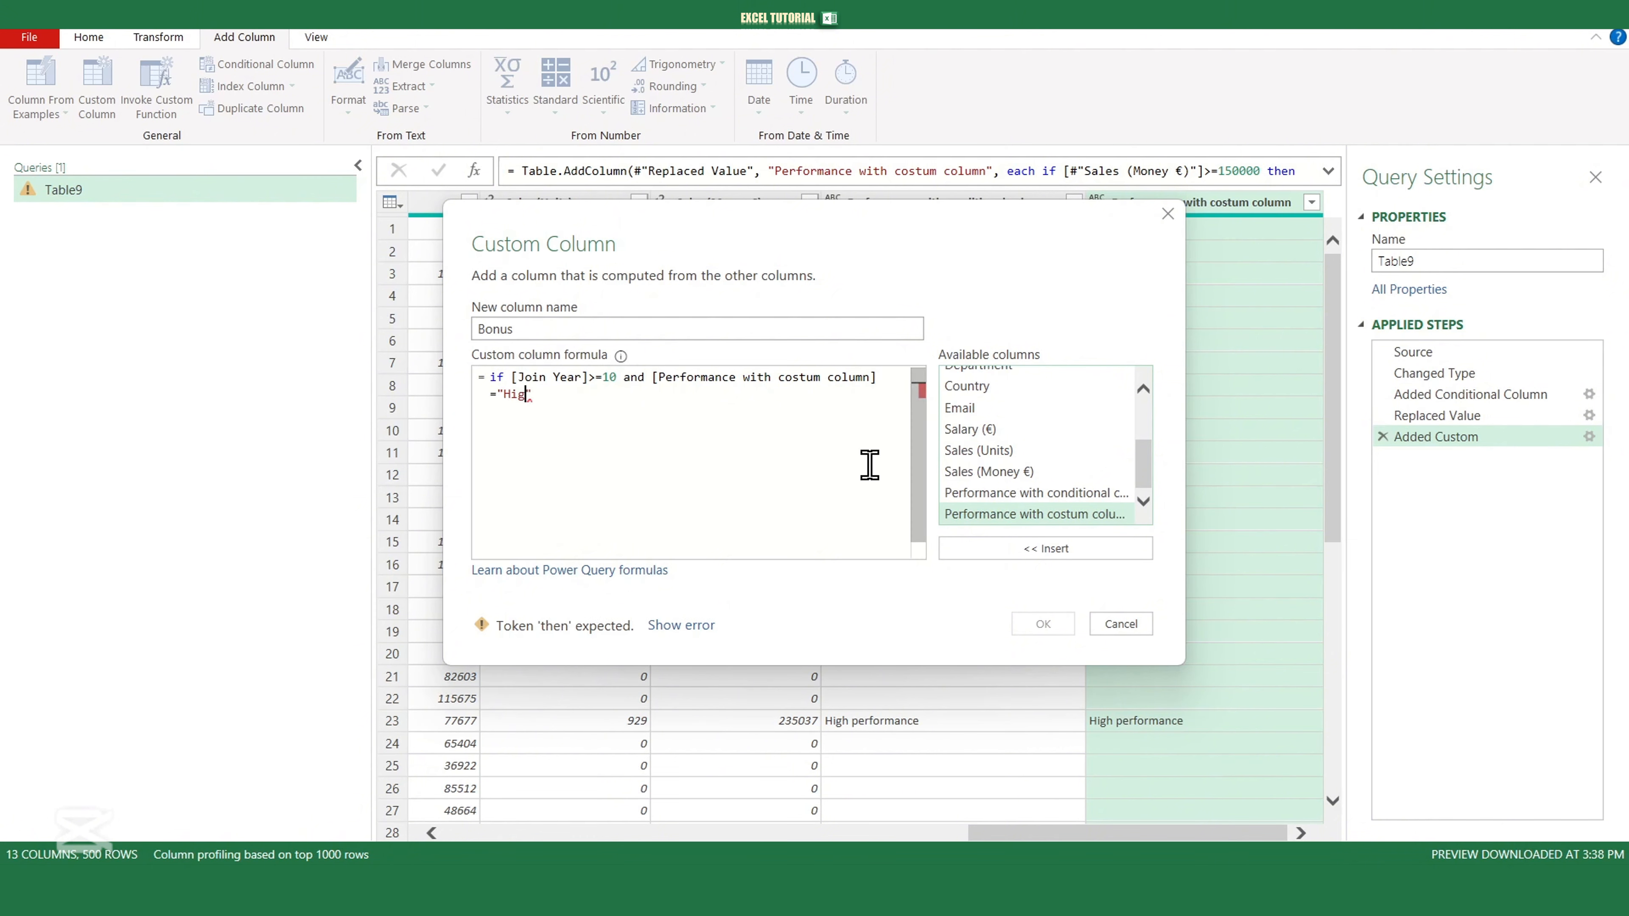
text(h performance)
Complete the formula with then "Yes" and, on a new line, else "no", and create the Bonus column.
click(680, 406)
text(then)
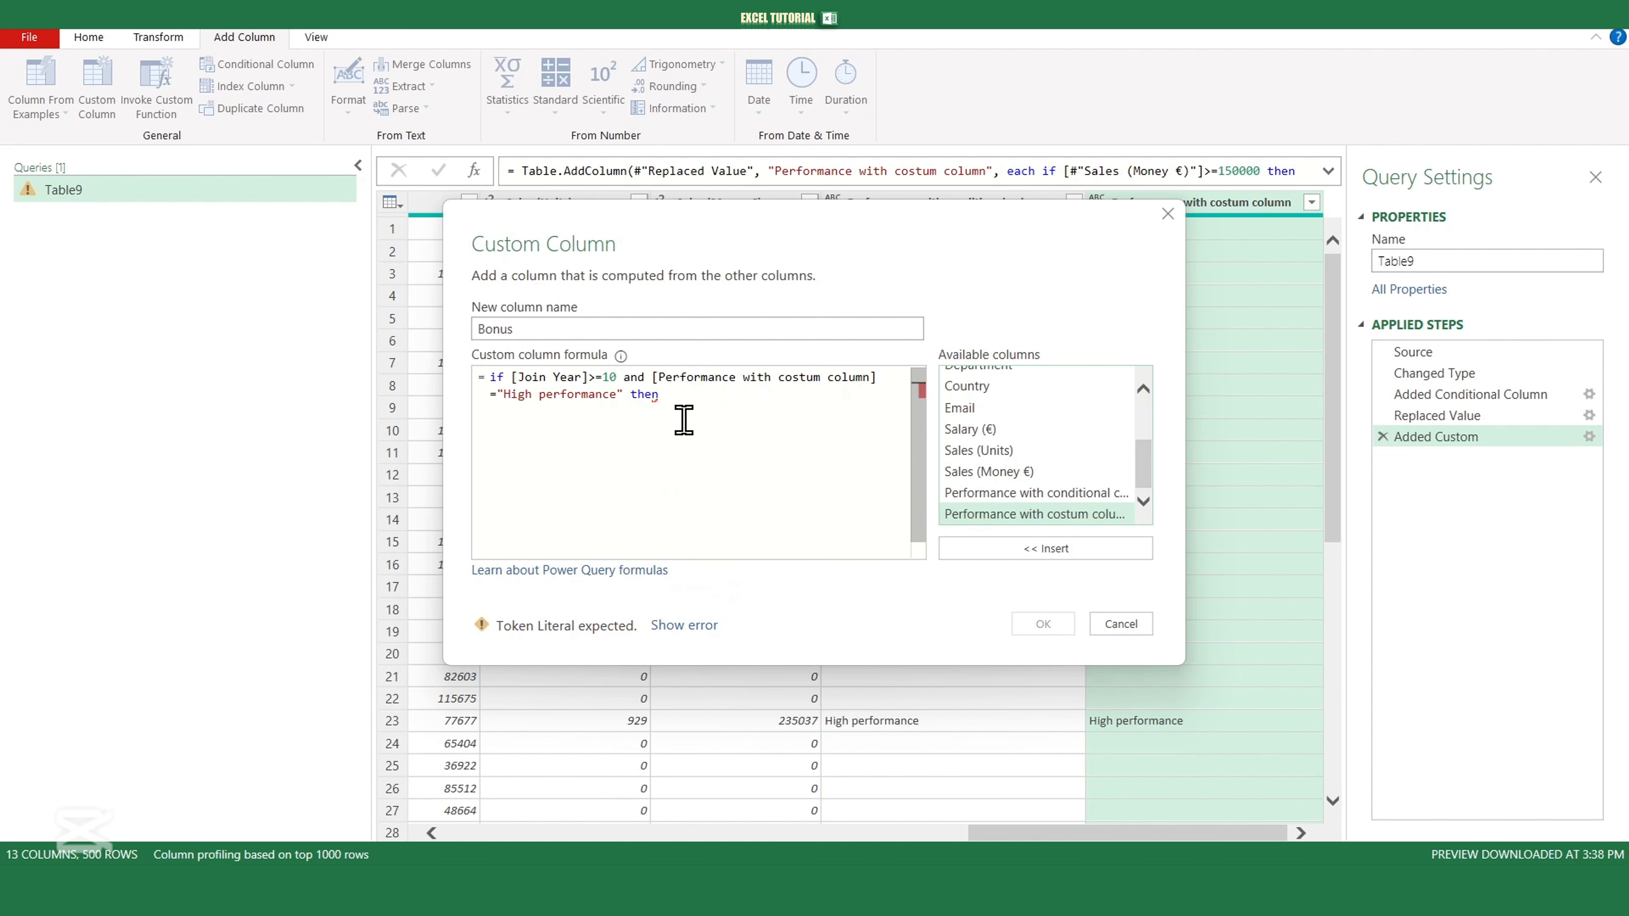
text( "Yes)
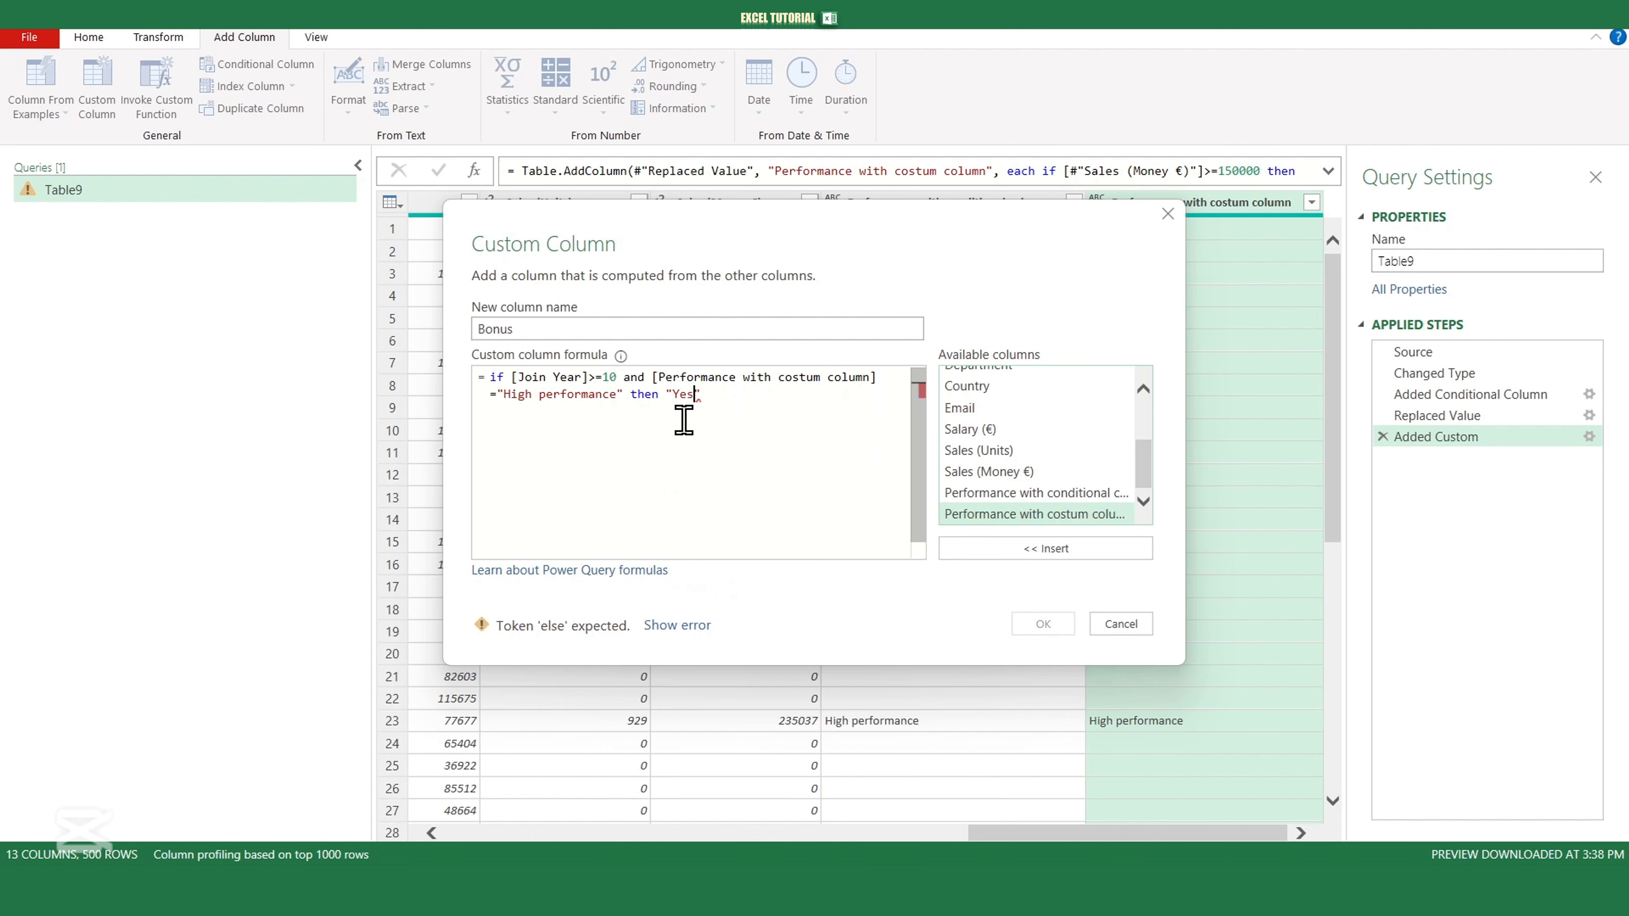
click(745, 400)
key(Return)
text(else )
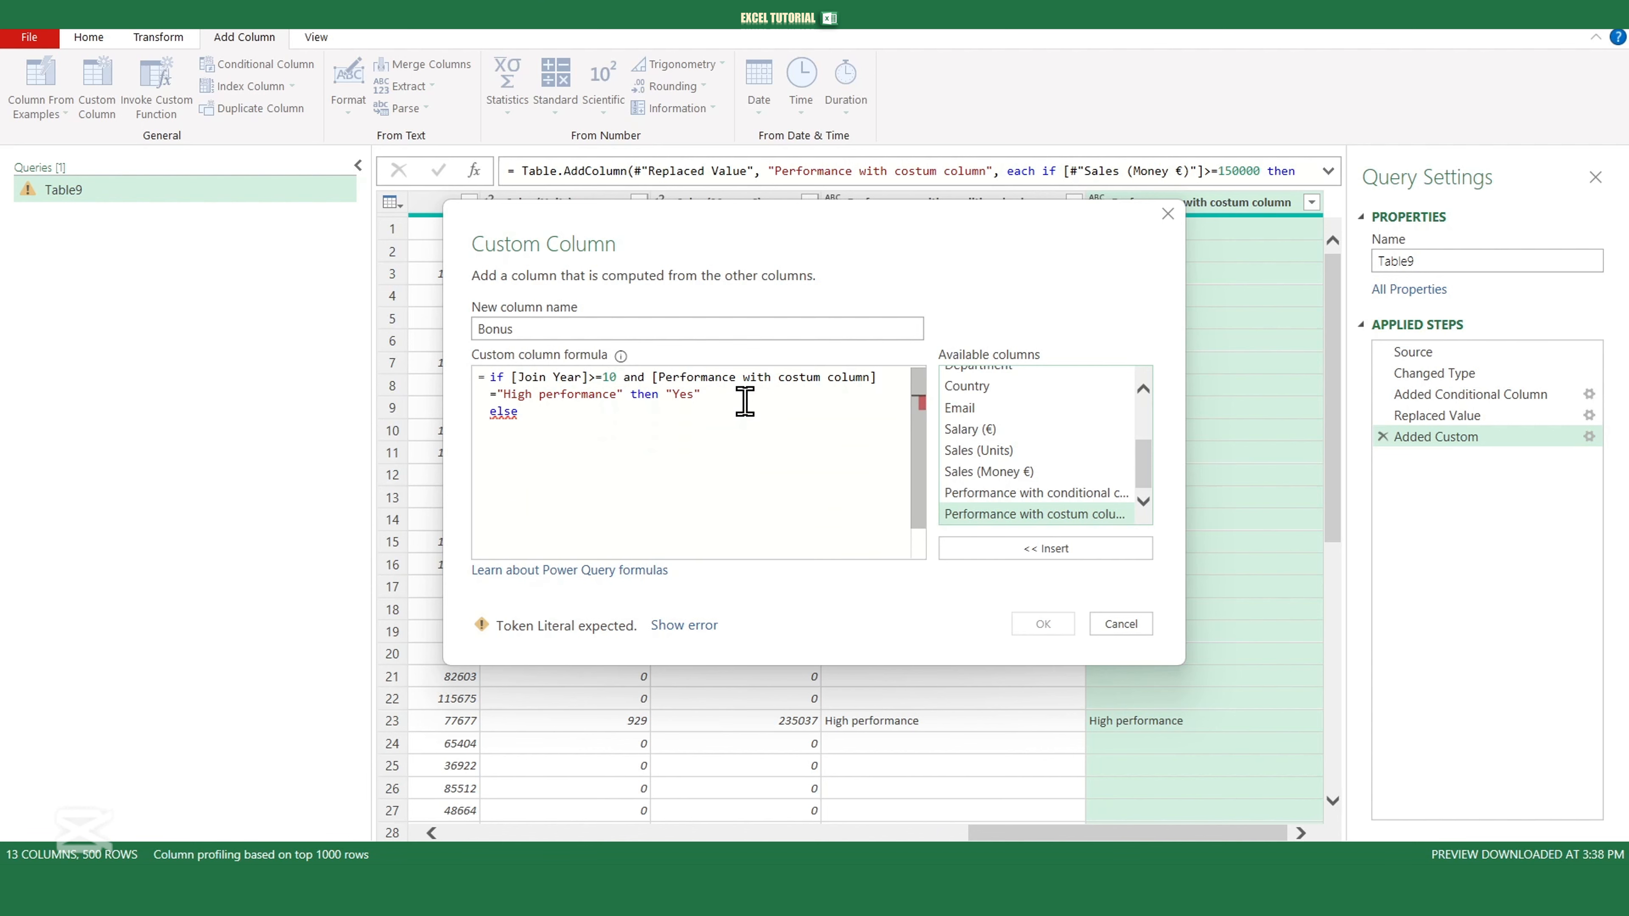
text("no)
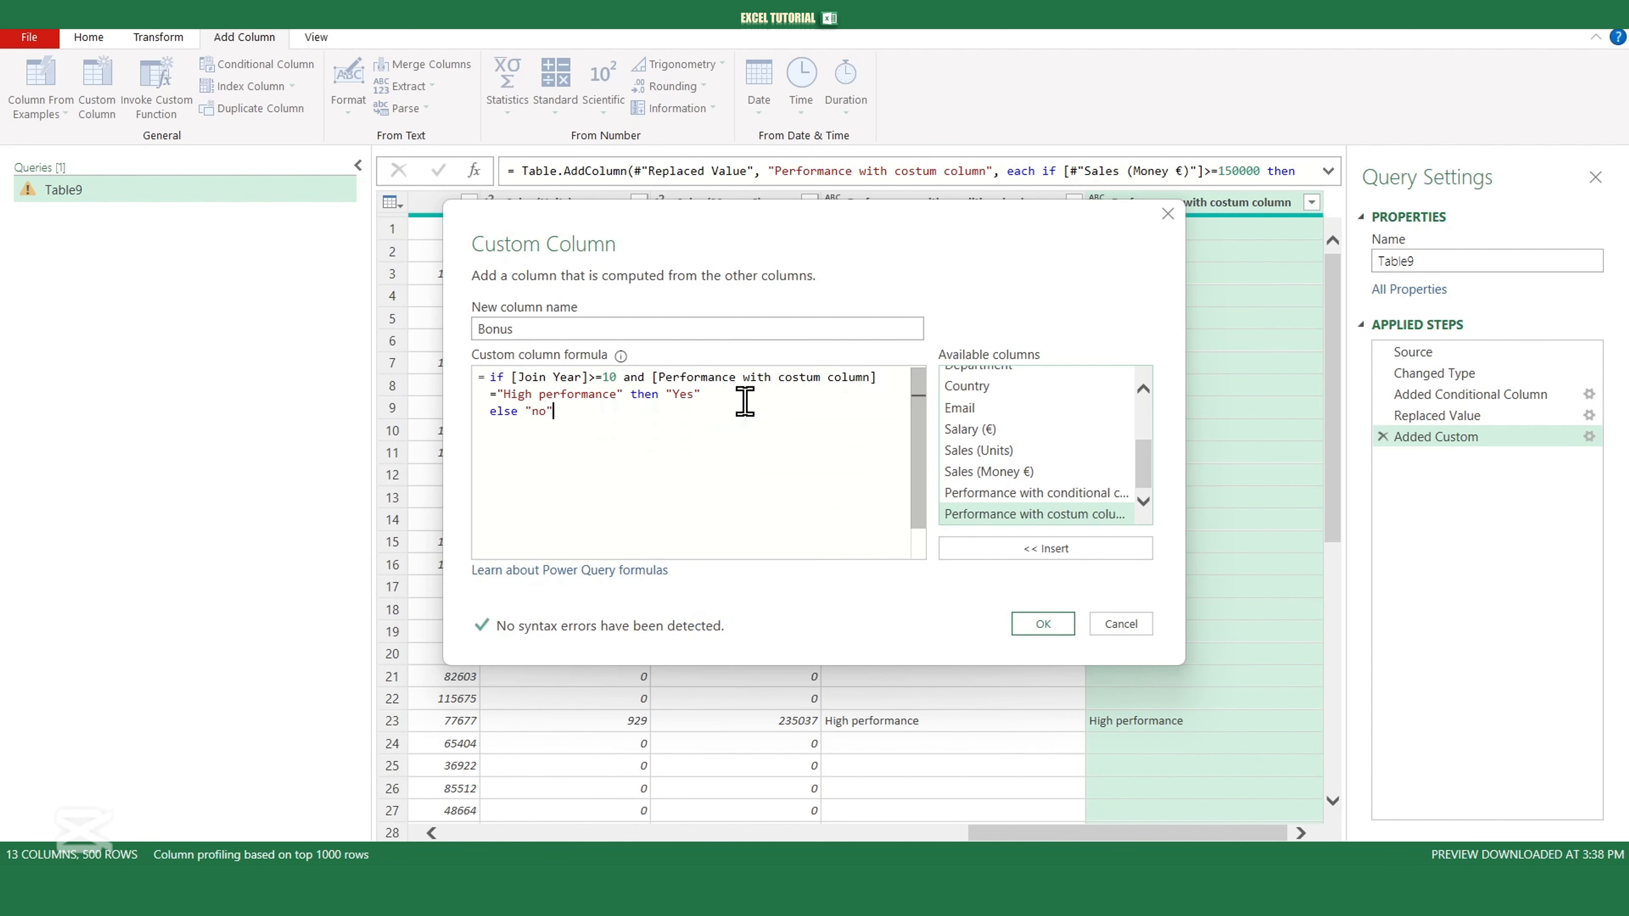
click(1041, 626)
Filter the Bonus column to only the Yes rows and delete the resulting filter step from the query.
click(1312, 202)
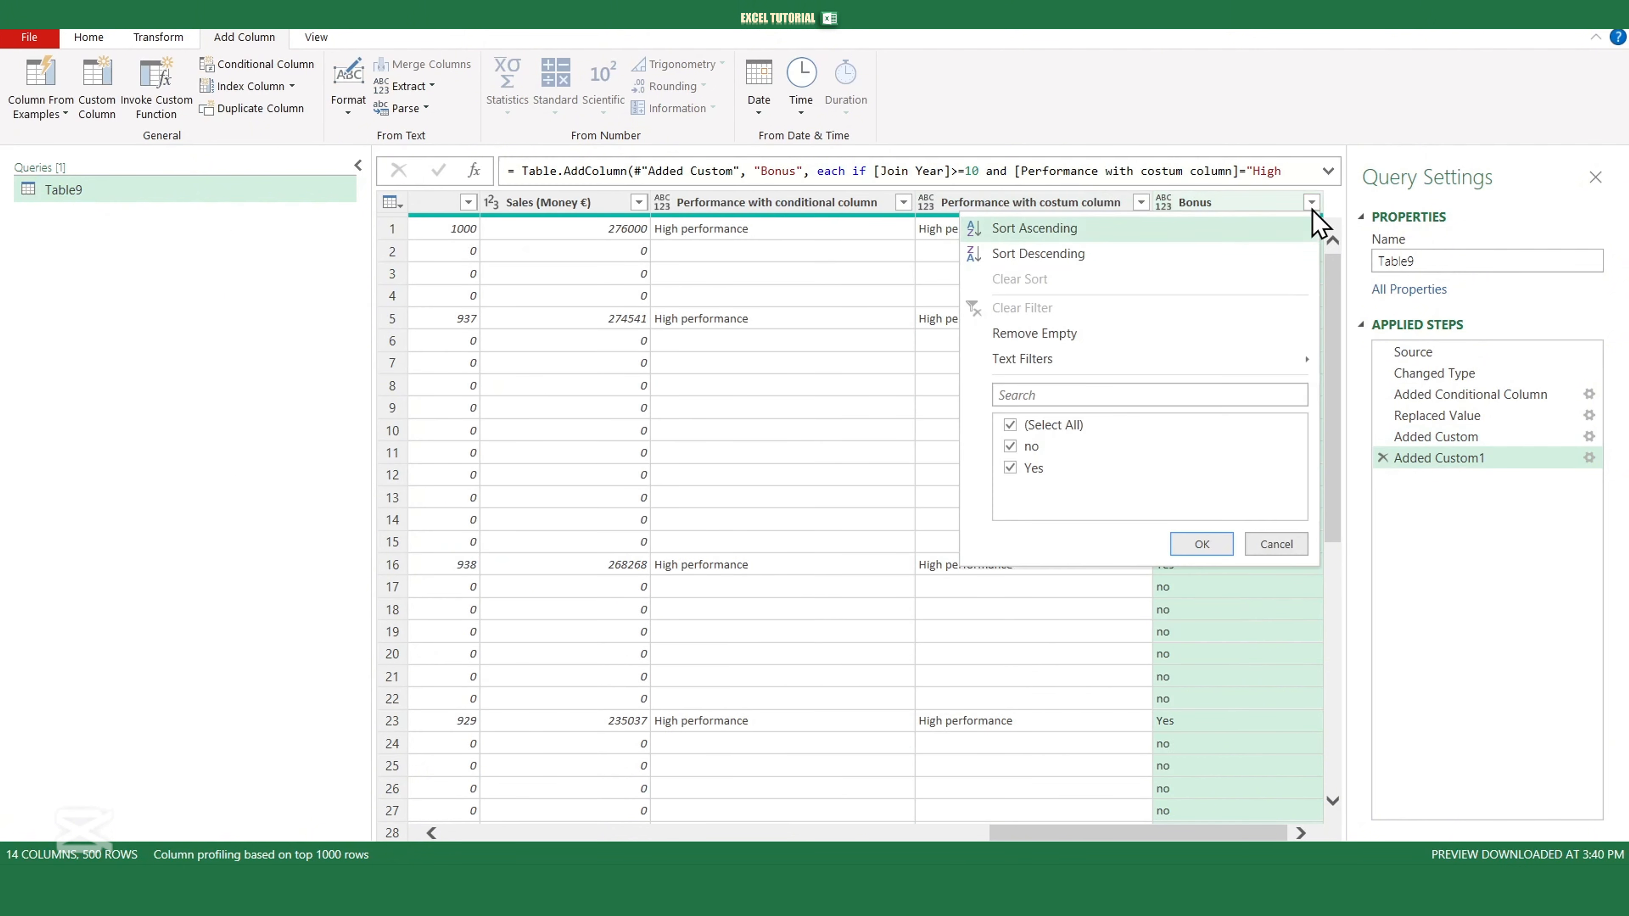
click(1015, 447)
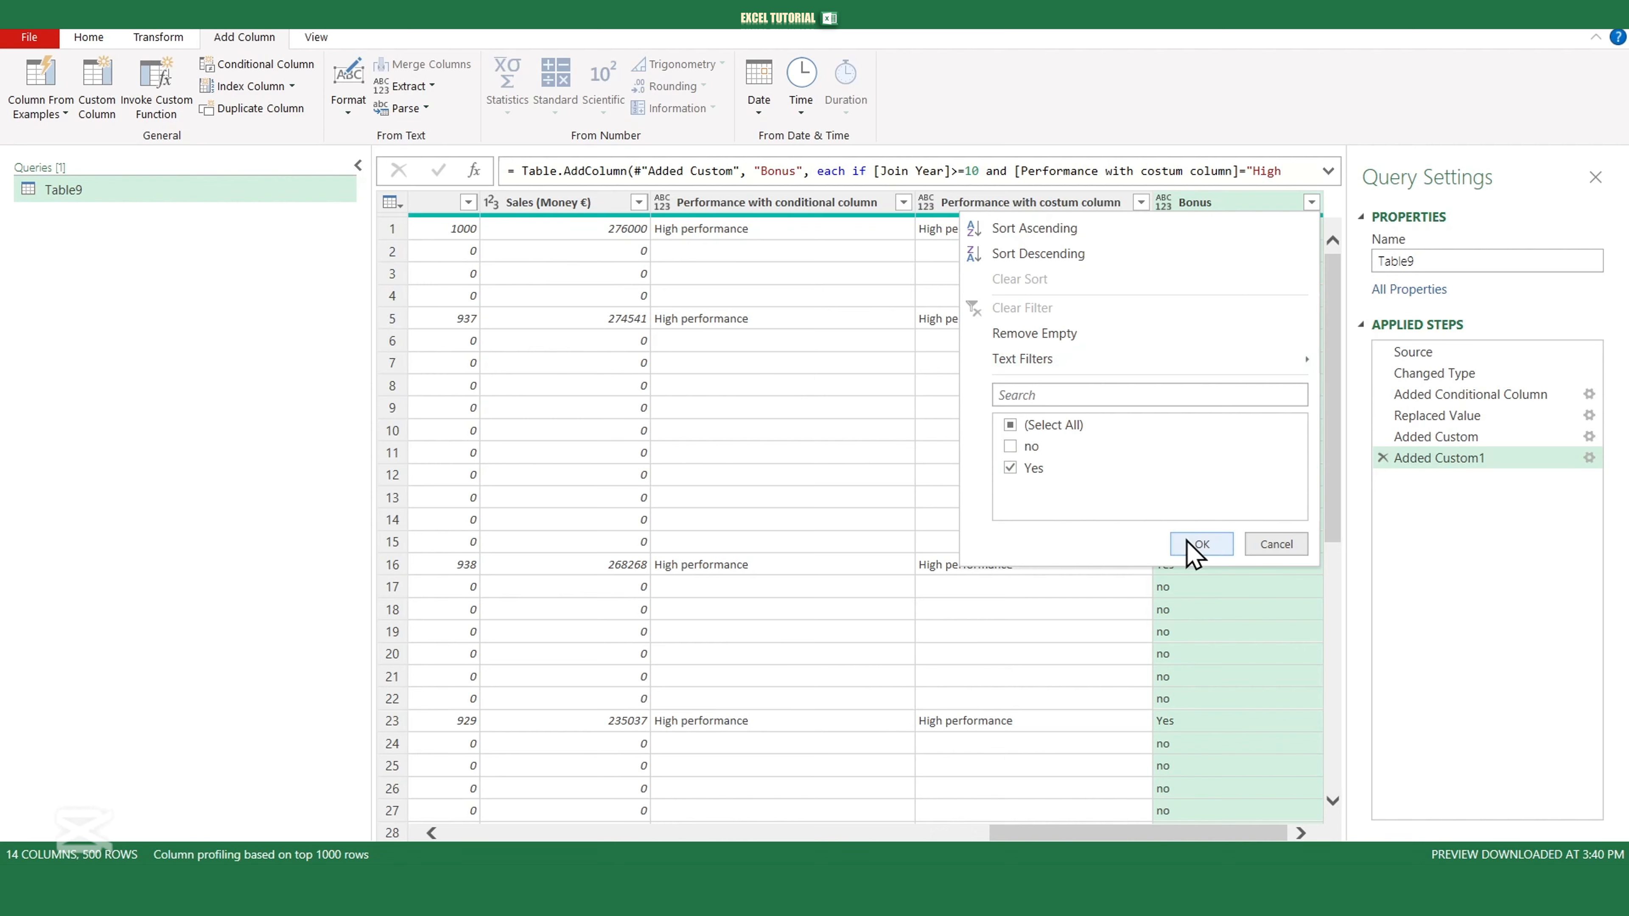
click(1199, 544)
mouse_move(1247, 834)
mouse_down()
mouse_move(646, 844)
mouse_move(1247, 853)
mouse_up()
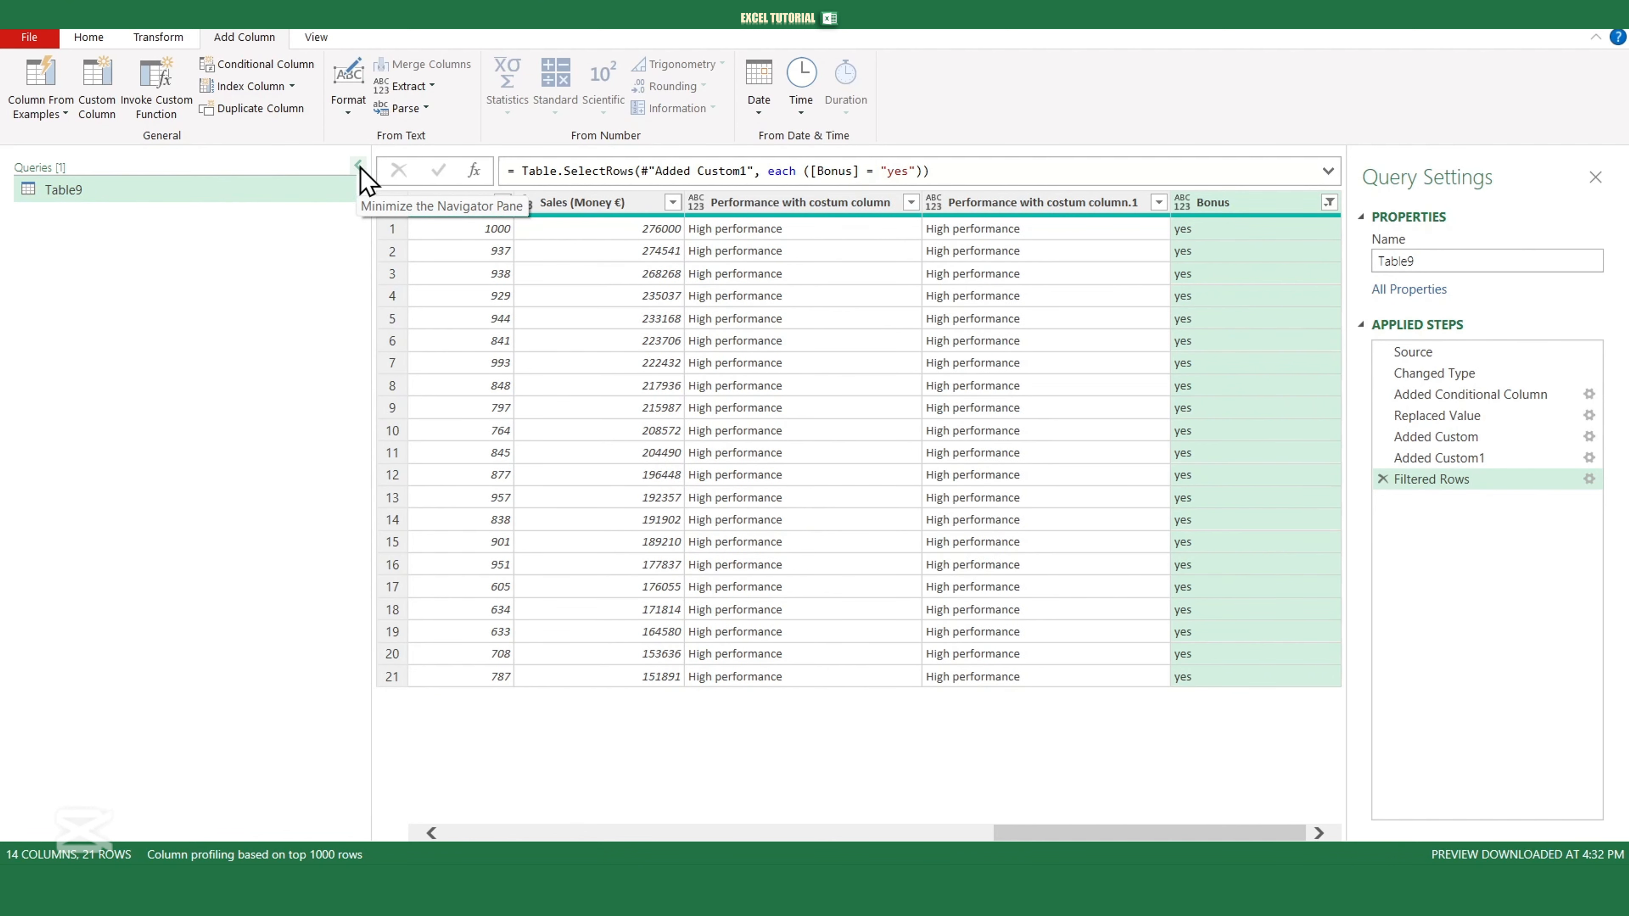
click(1382, 478)
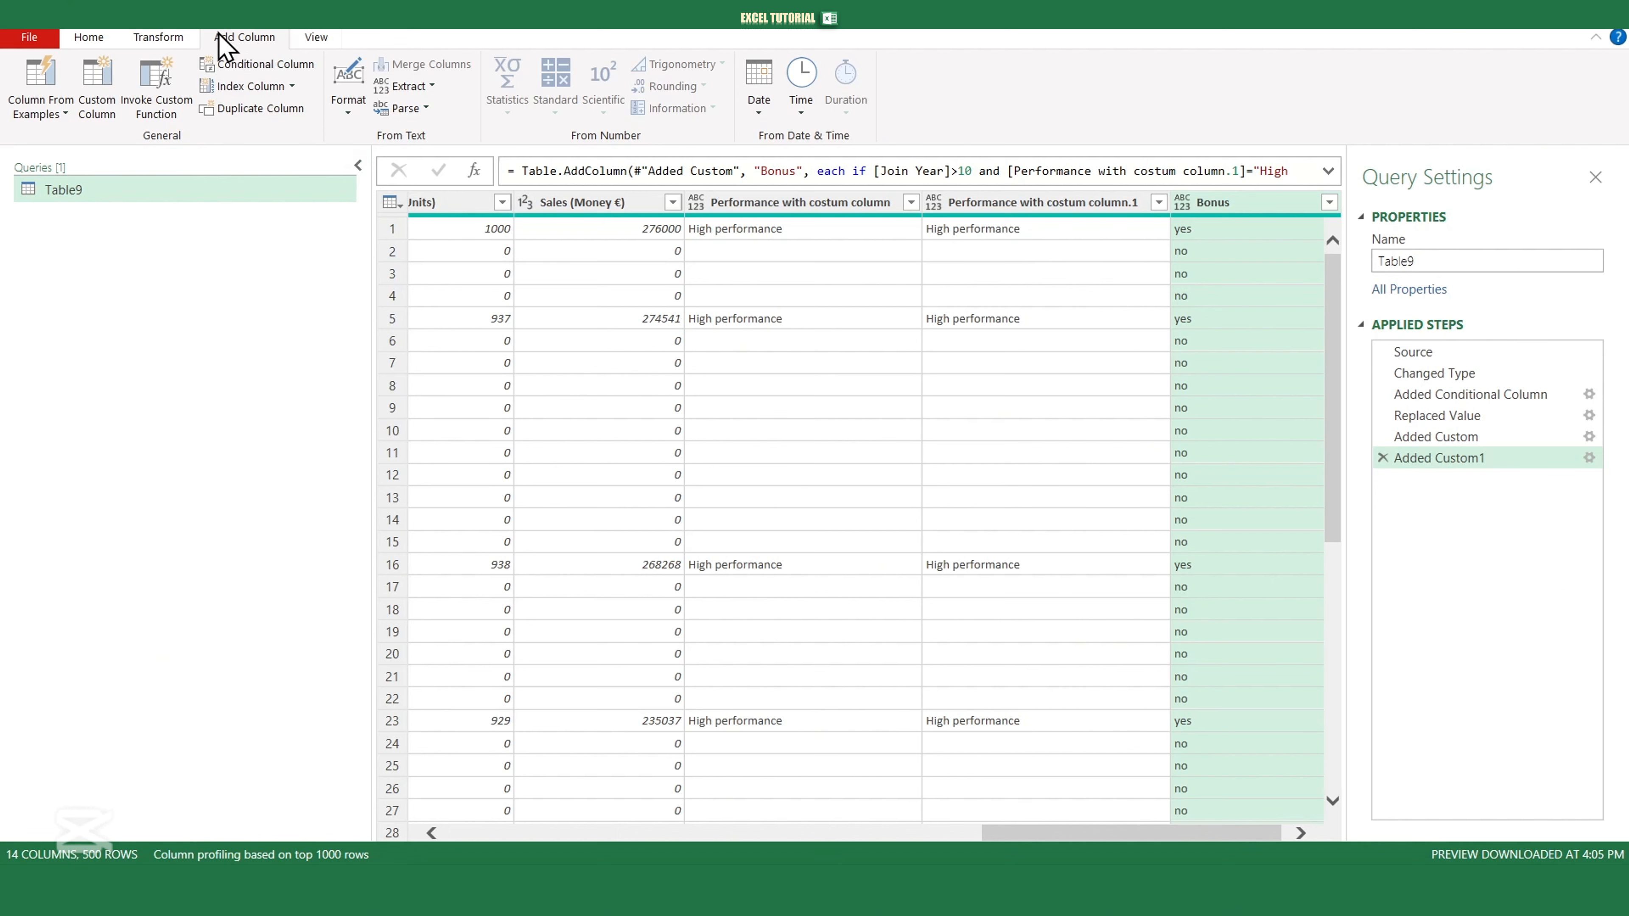
Start a new custom column and name it "Bonus for other departments".
click(110, 115)
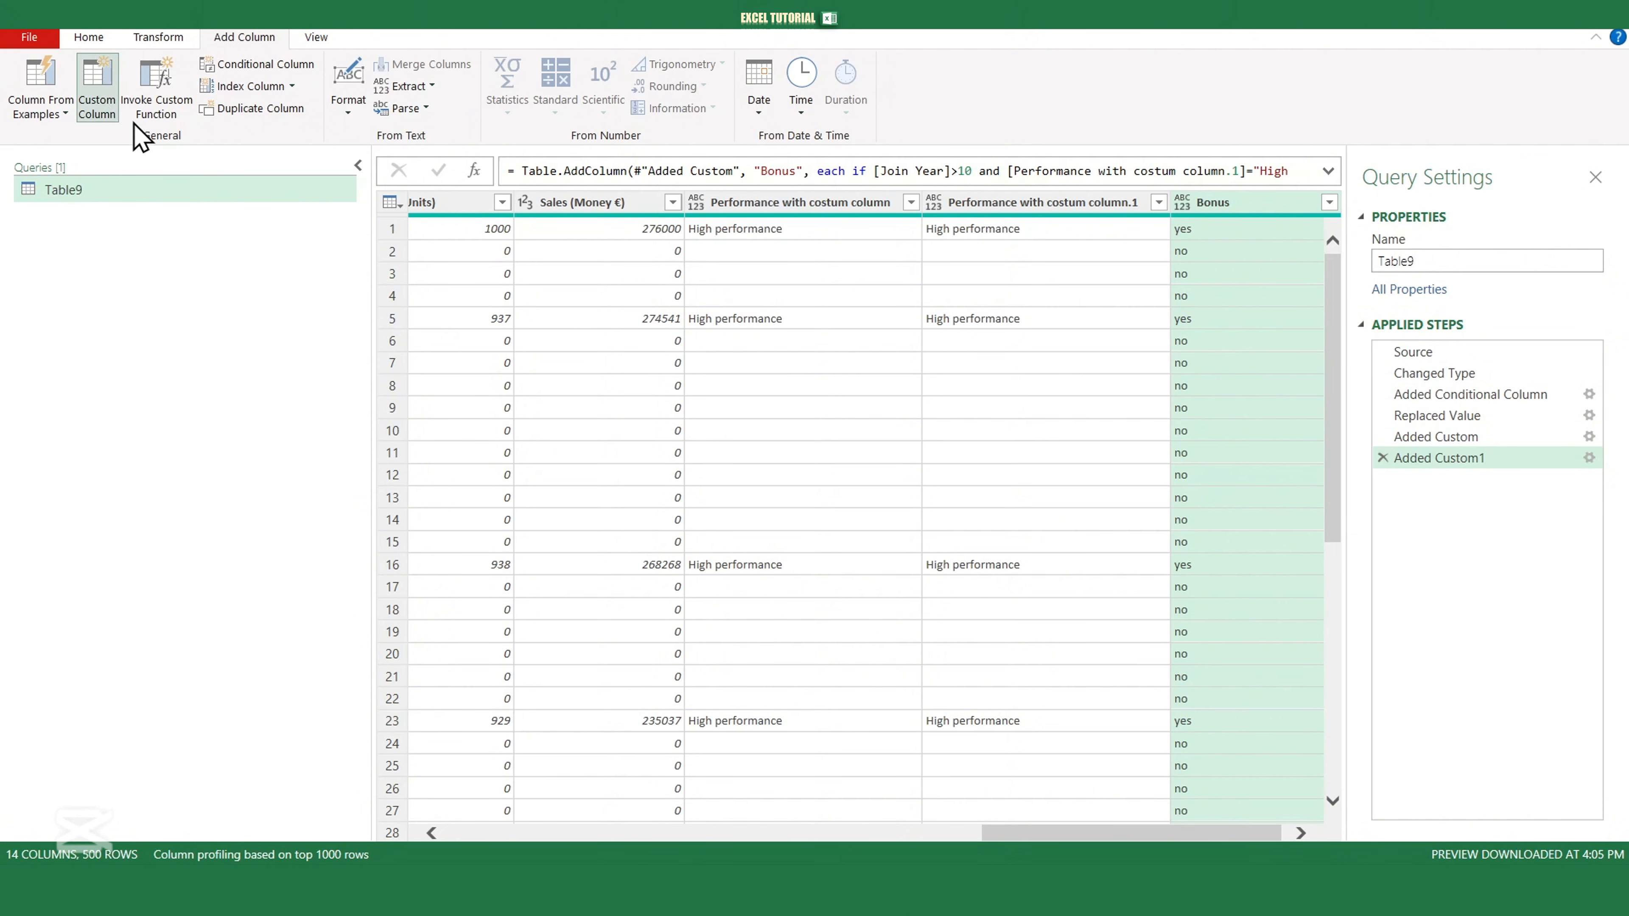
drag(584, 329, 404, 330)
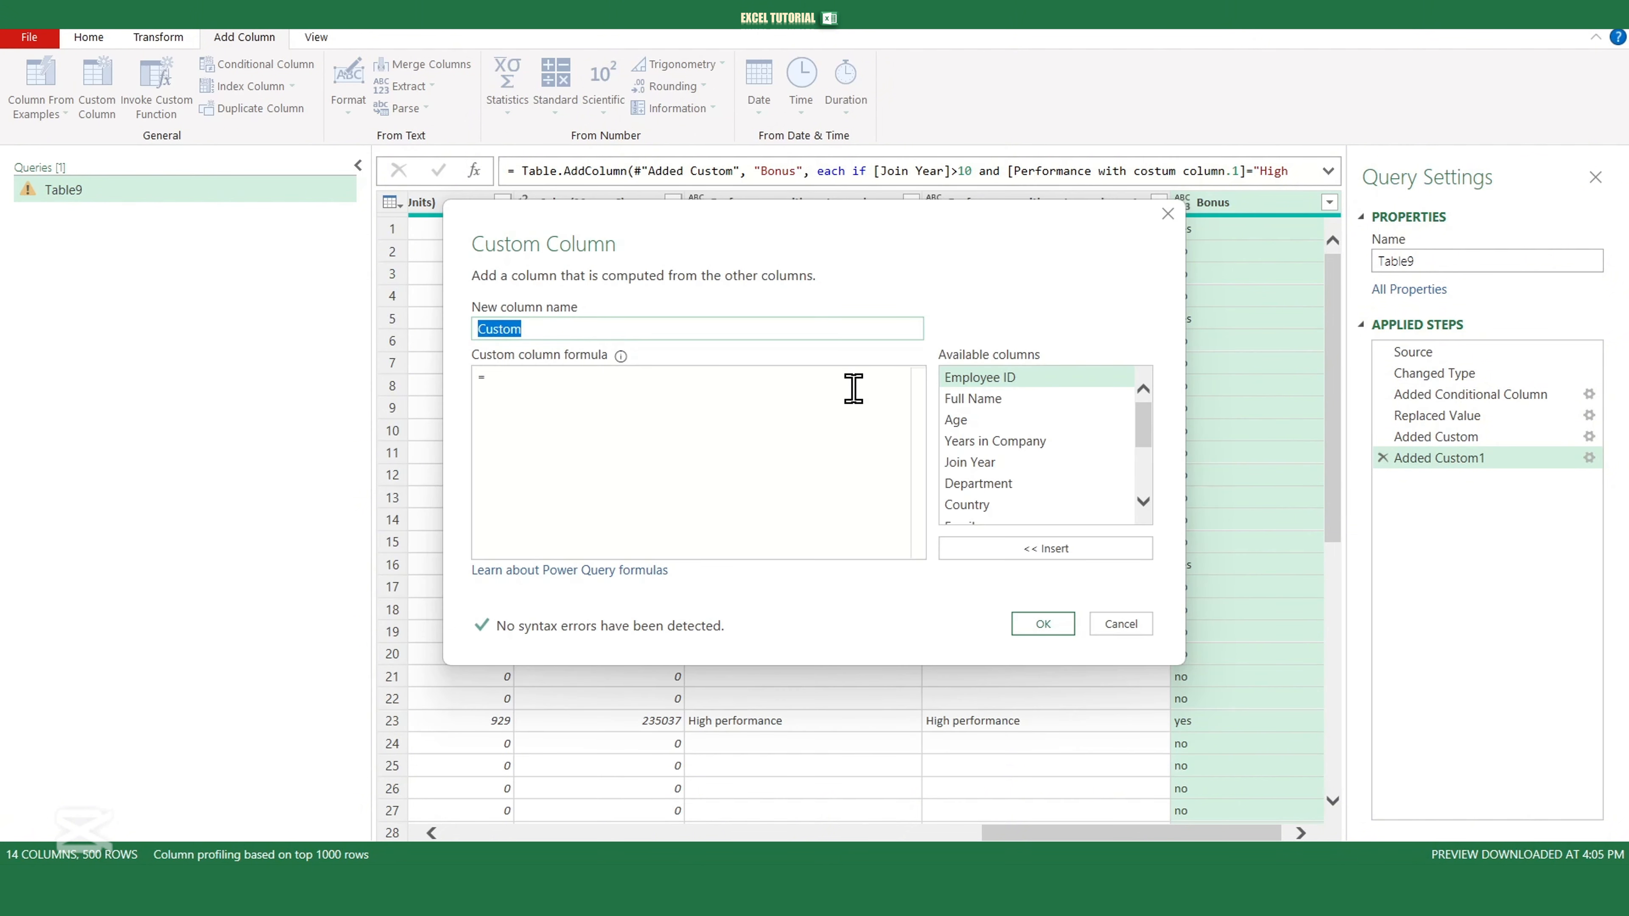
text(Bonus for other departmen)
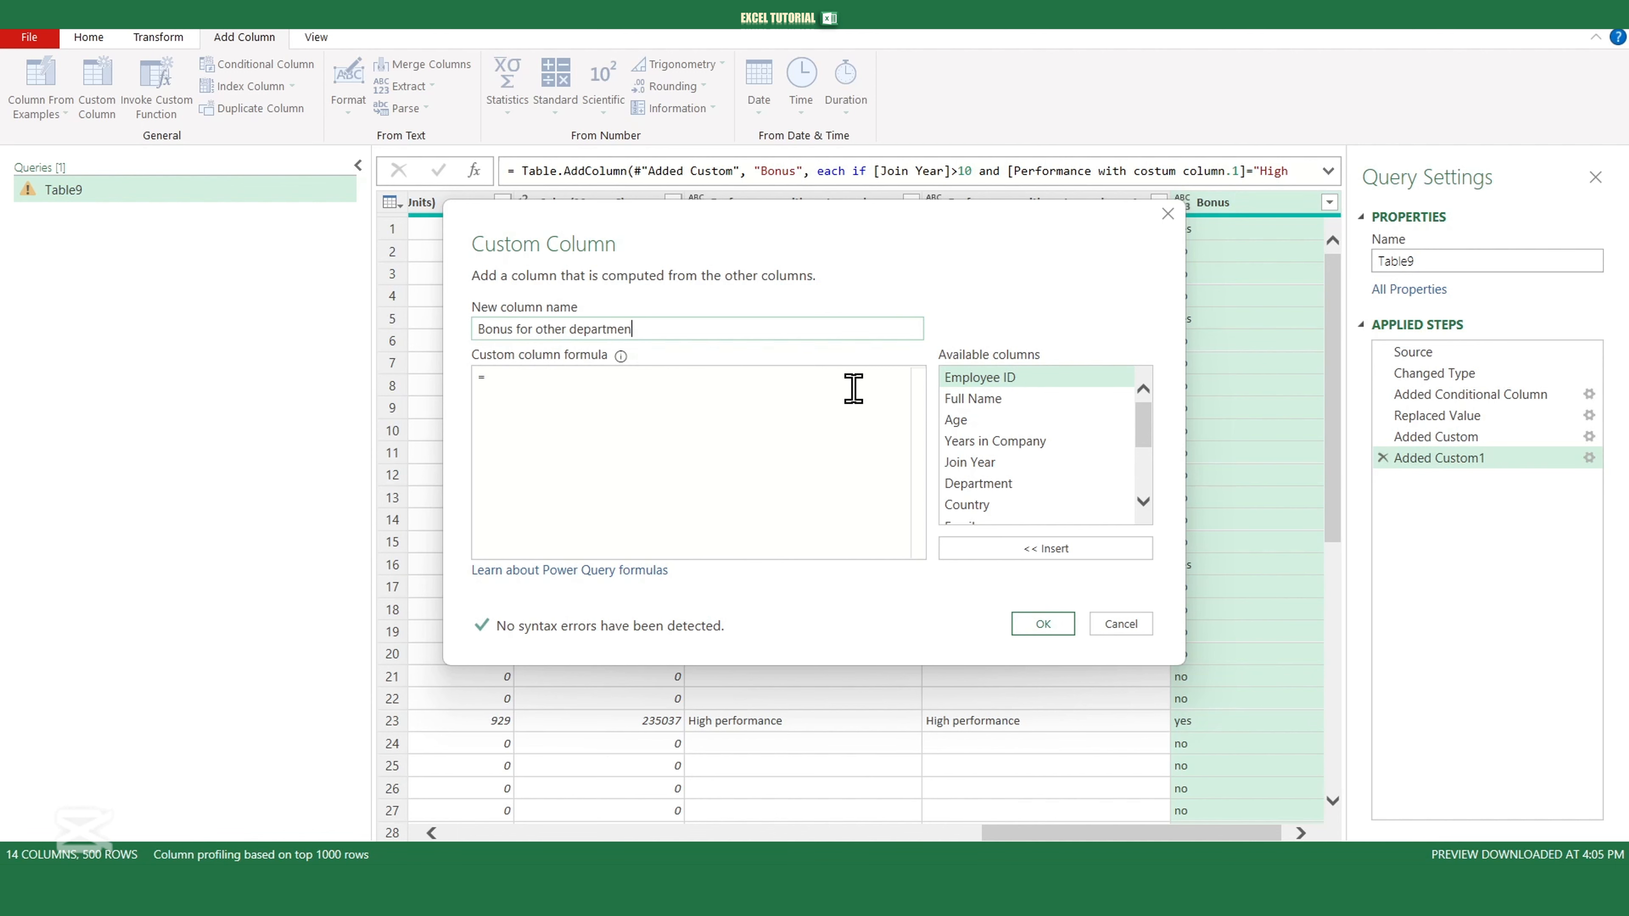
text(ts)
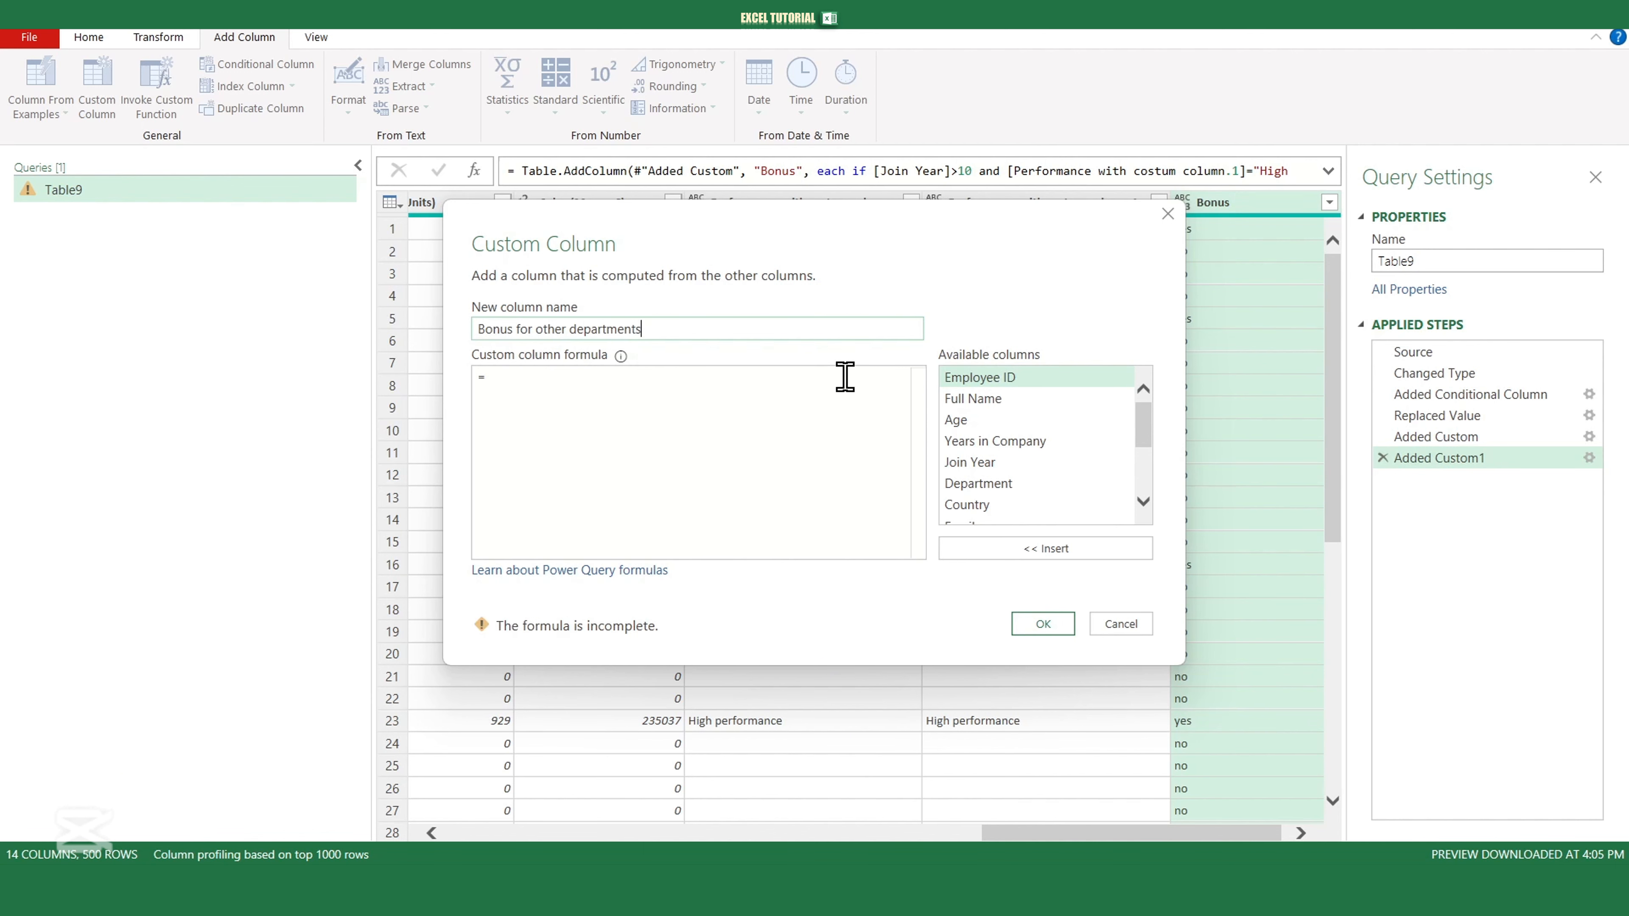
Begin the column formula with the condition if [Department]="Finance".
click(844, 386)
text(if)
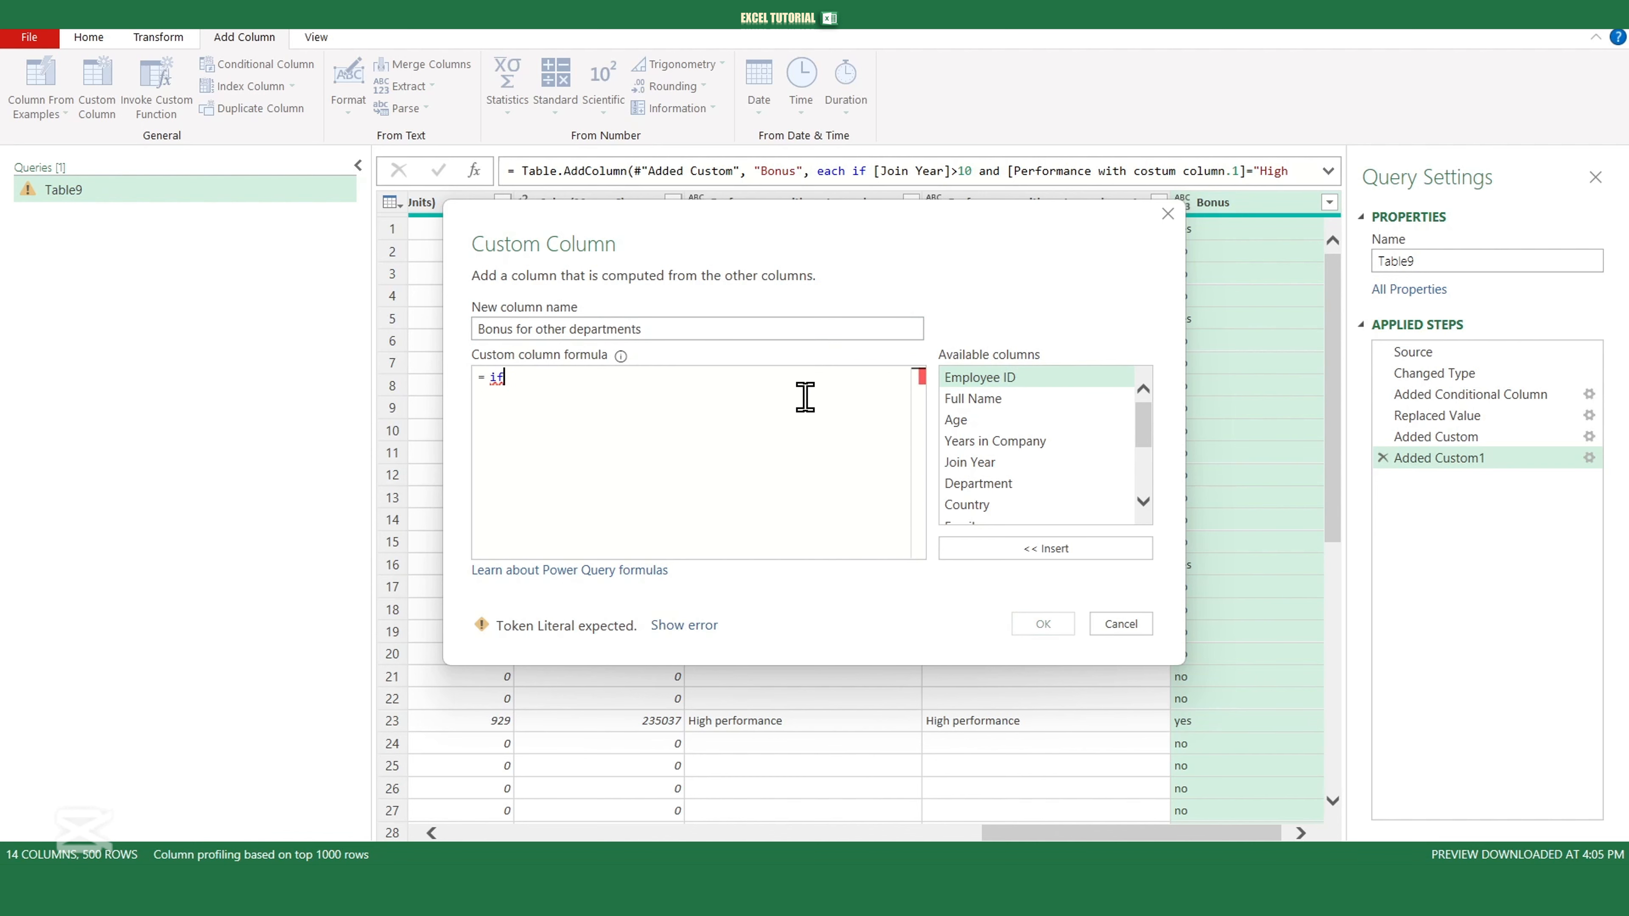
double_click(991, 489)
text(=)
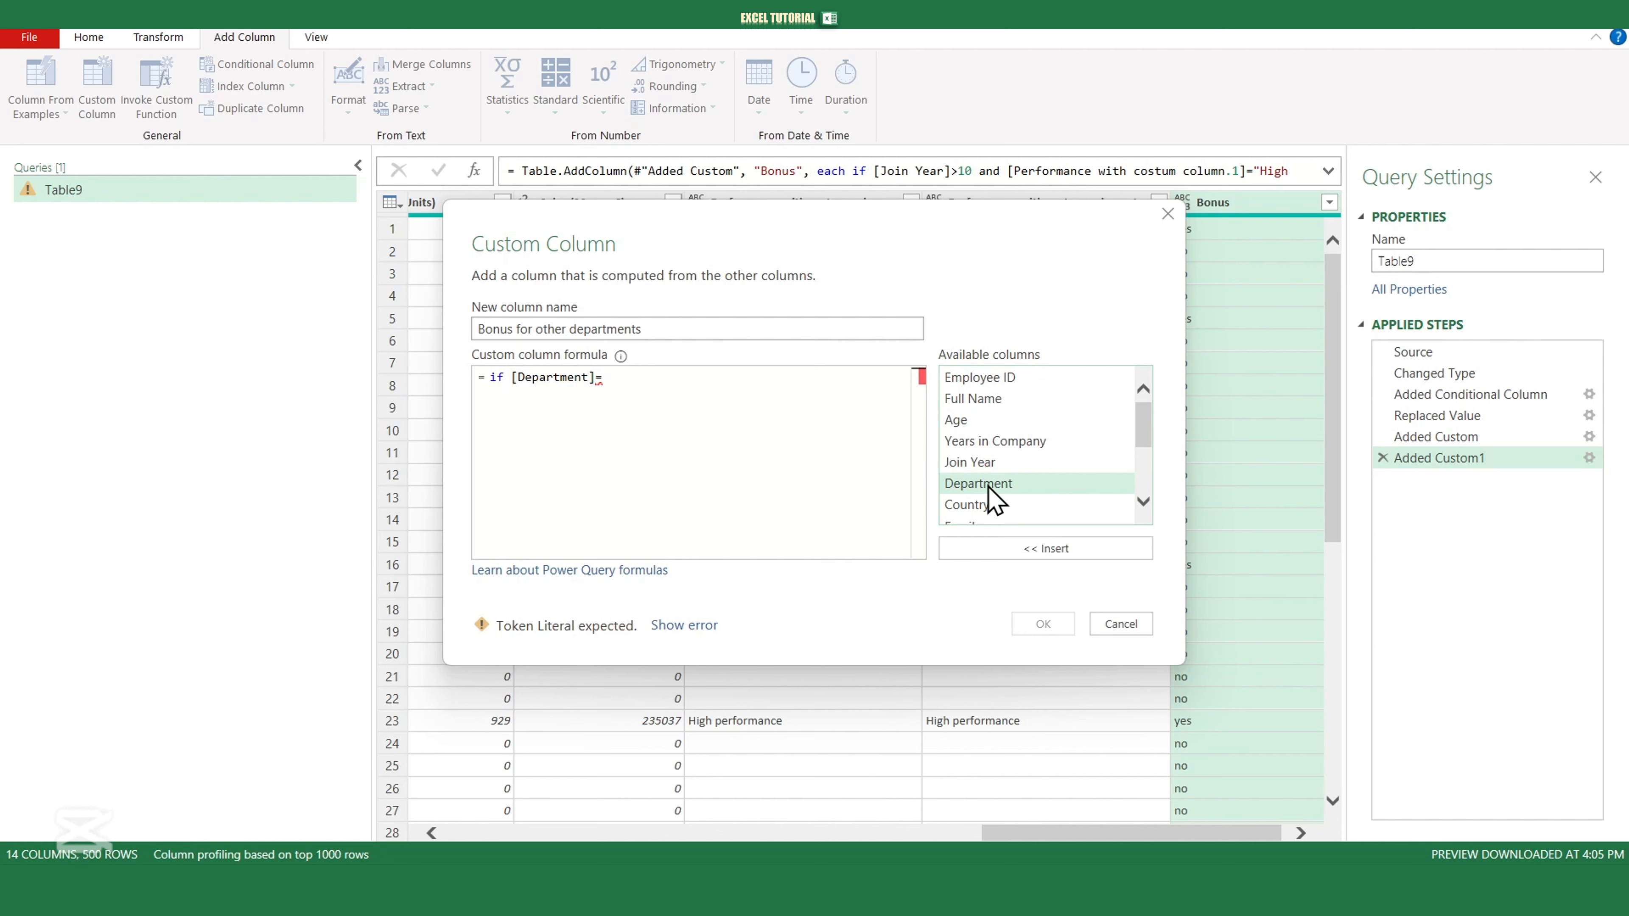
text("Finance)
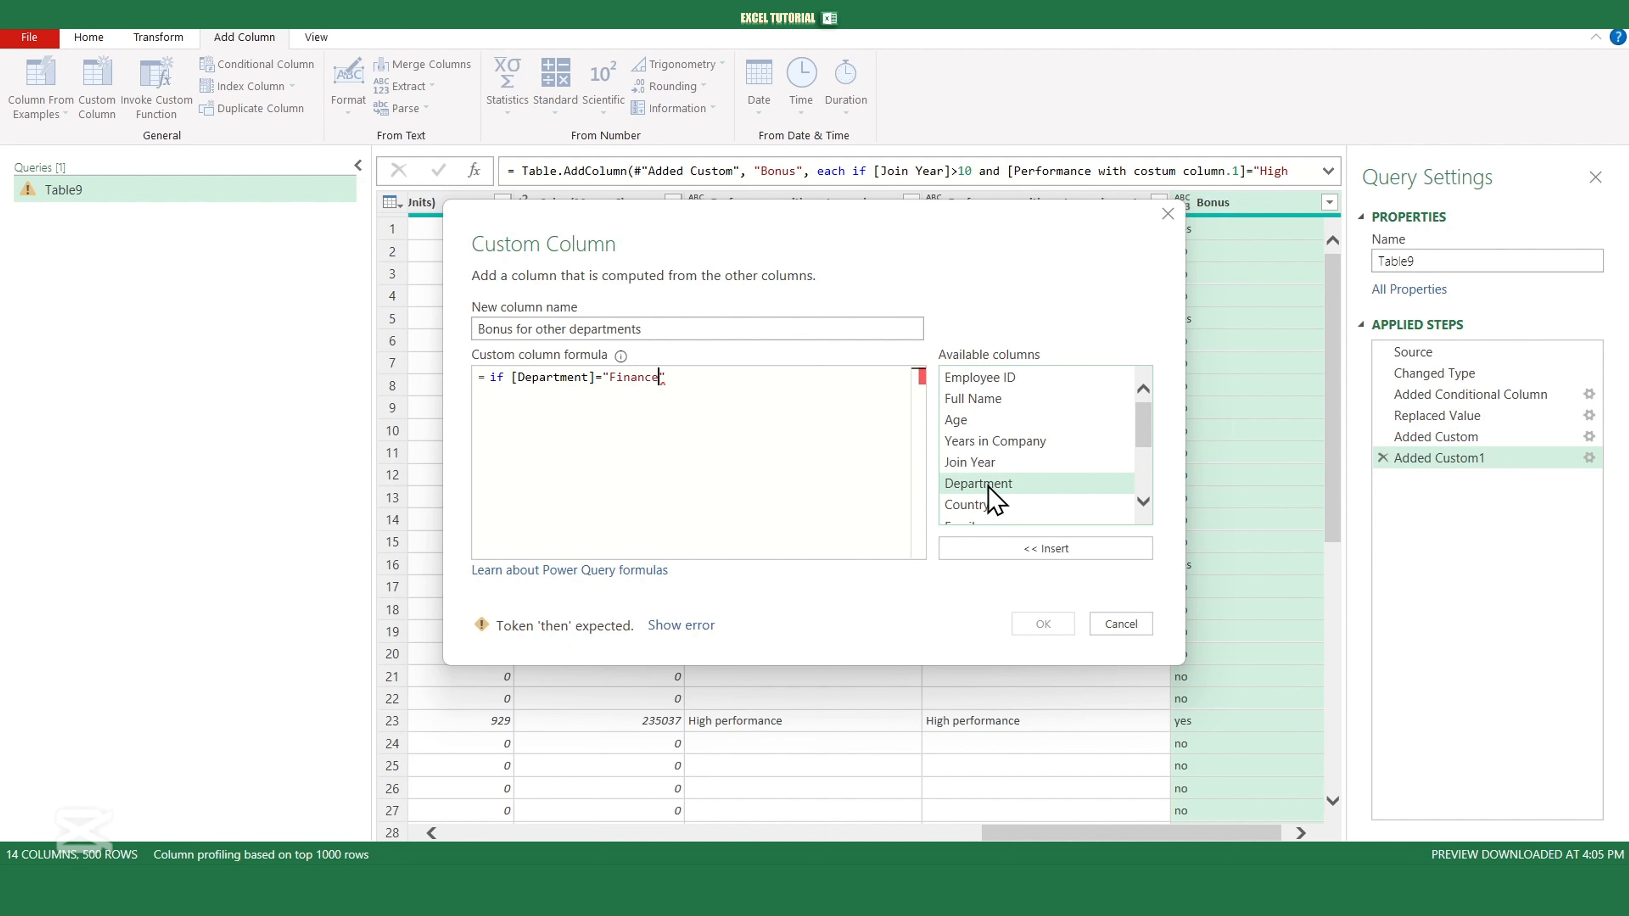
Extend the condition with or [Department]="IT" and give it the result then "Bonus A".
text(" or)
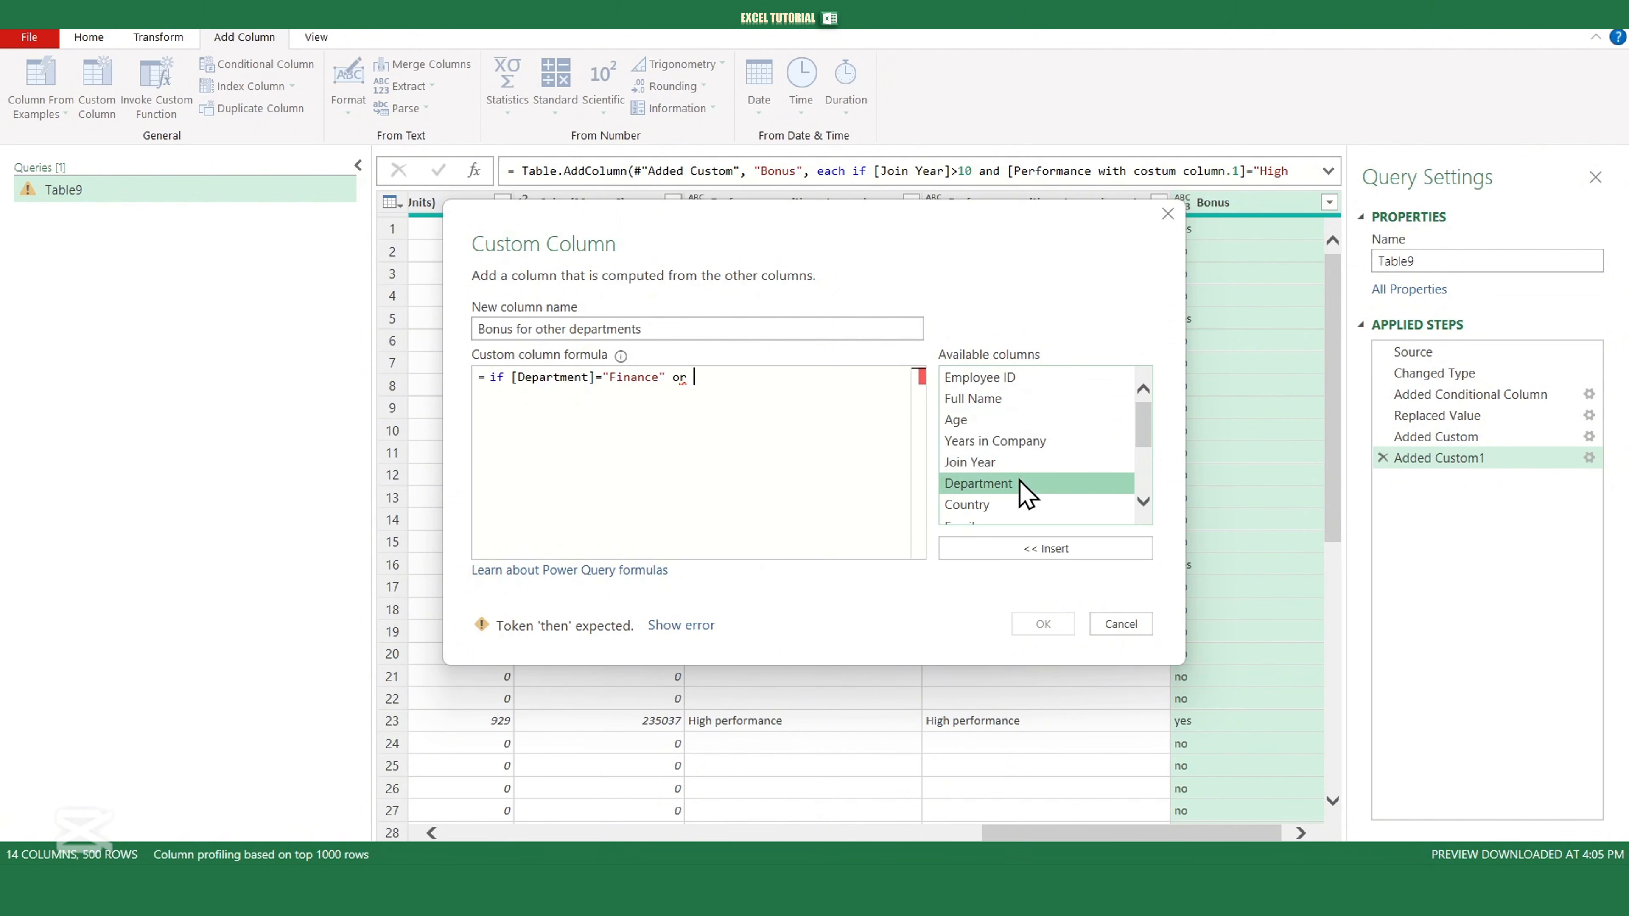
double_click(989, 488)
text(=")
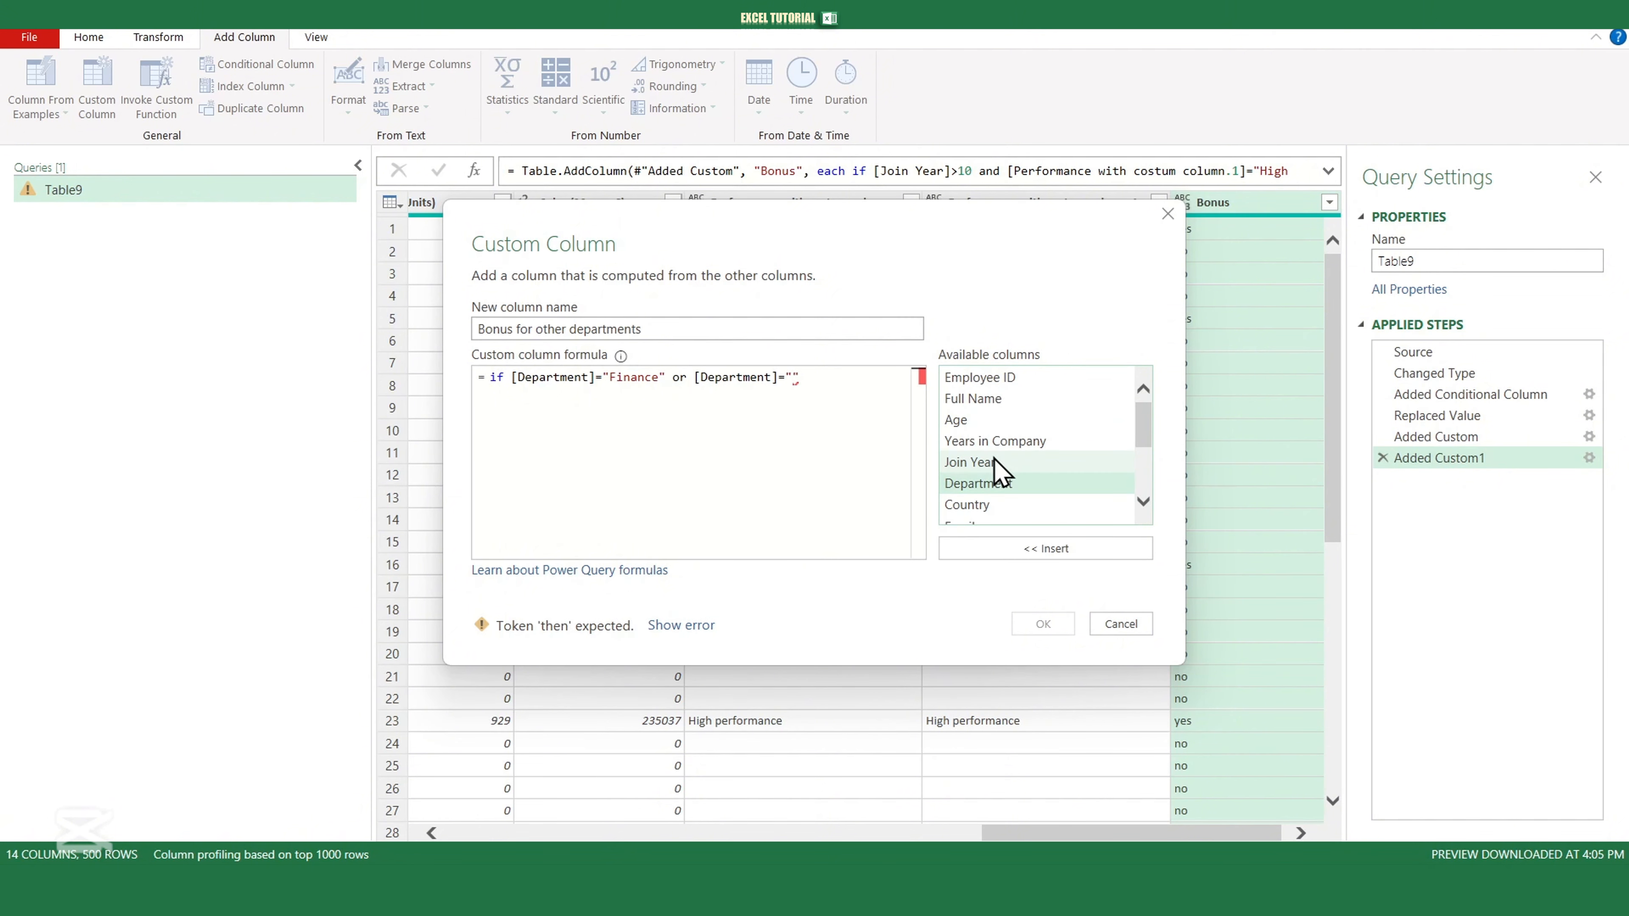
text(IT")
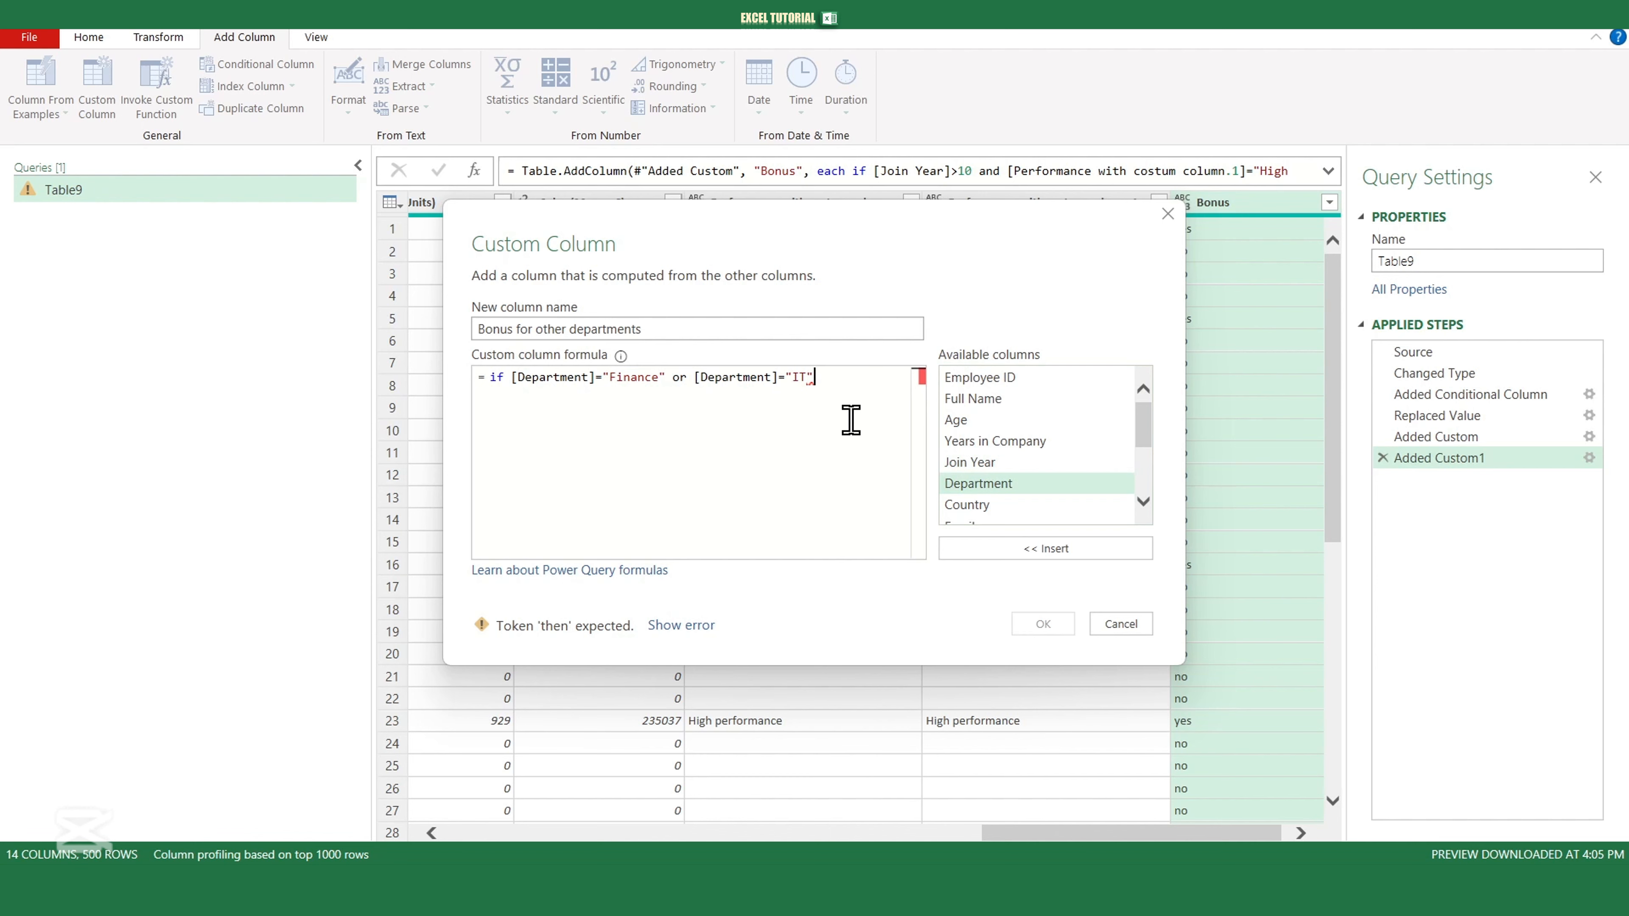
text( then )
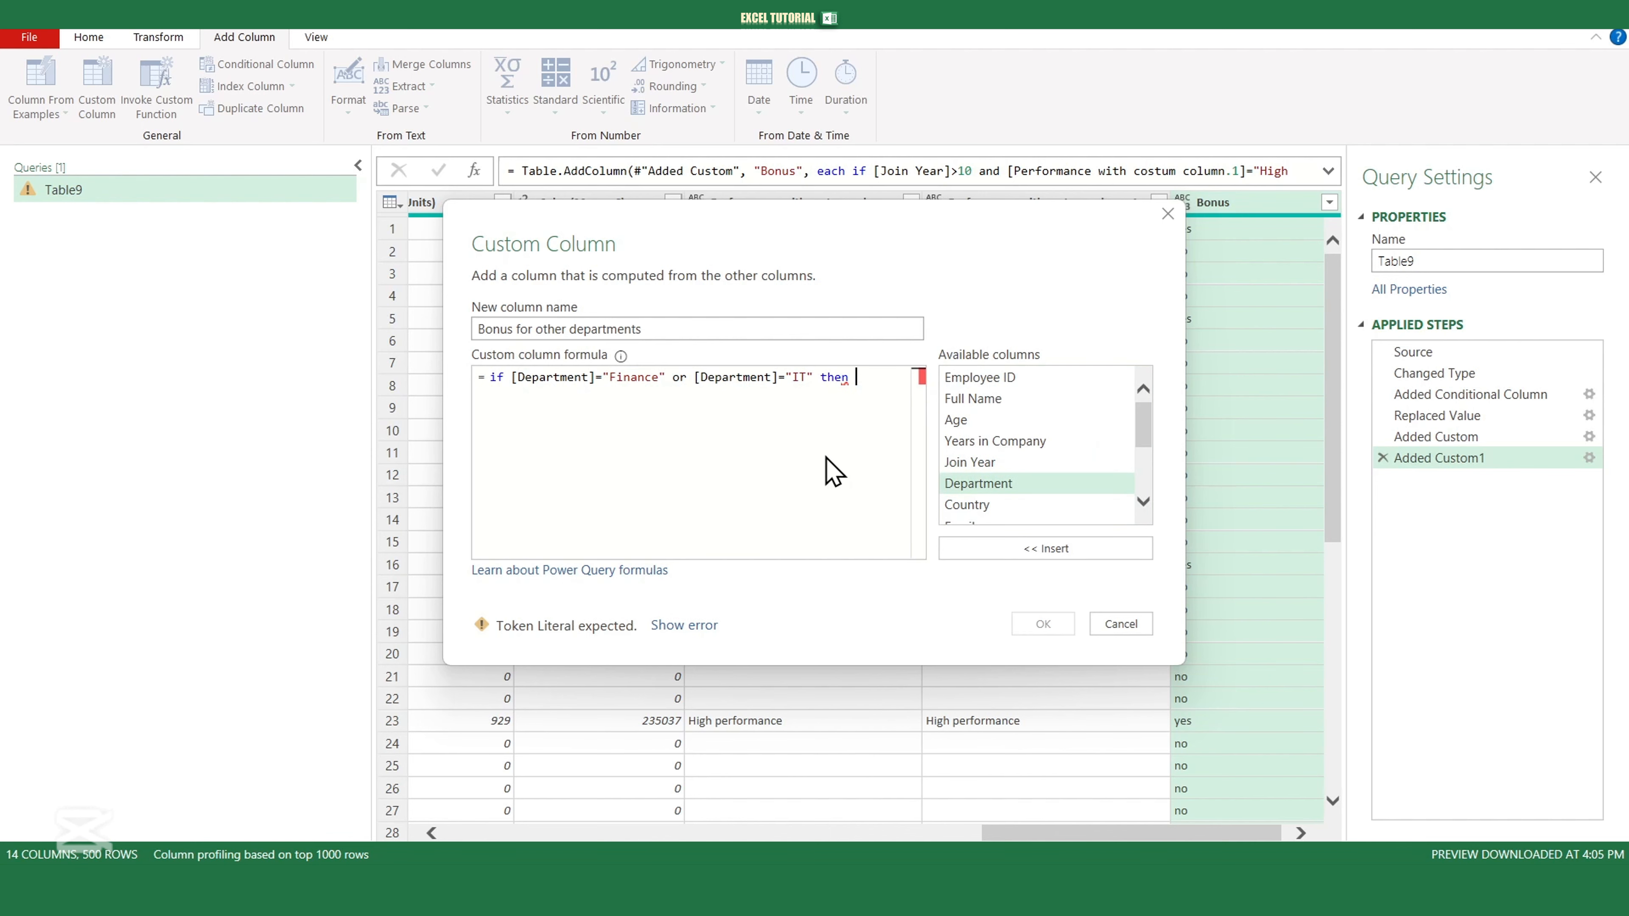
text("Bonus A)
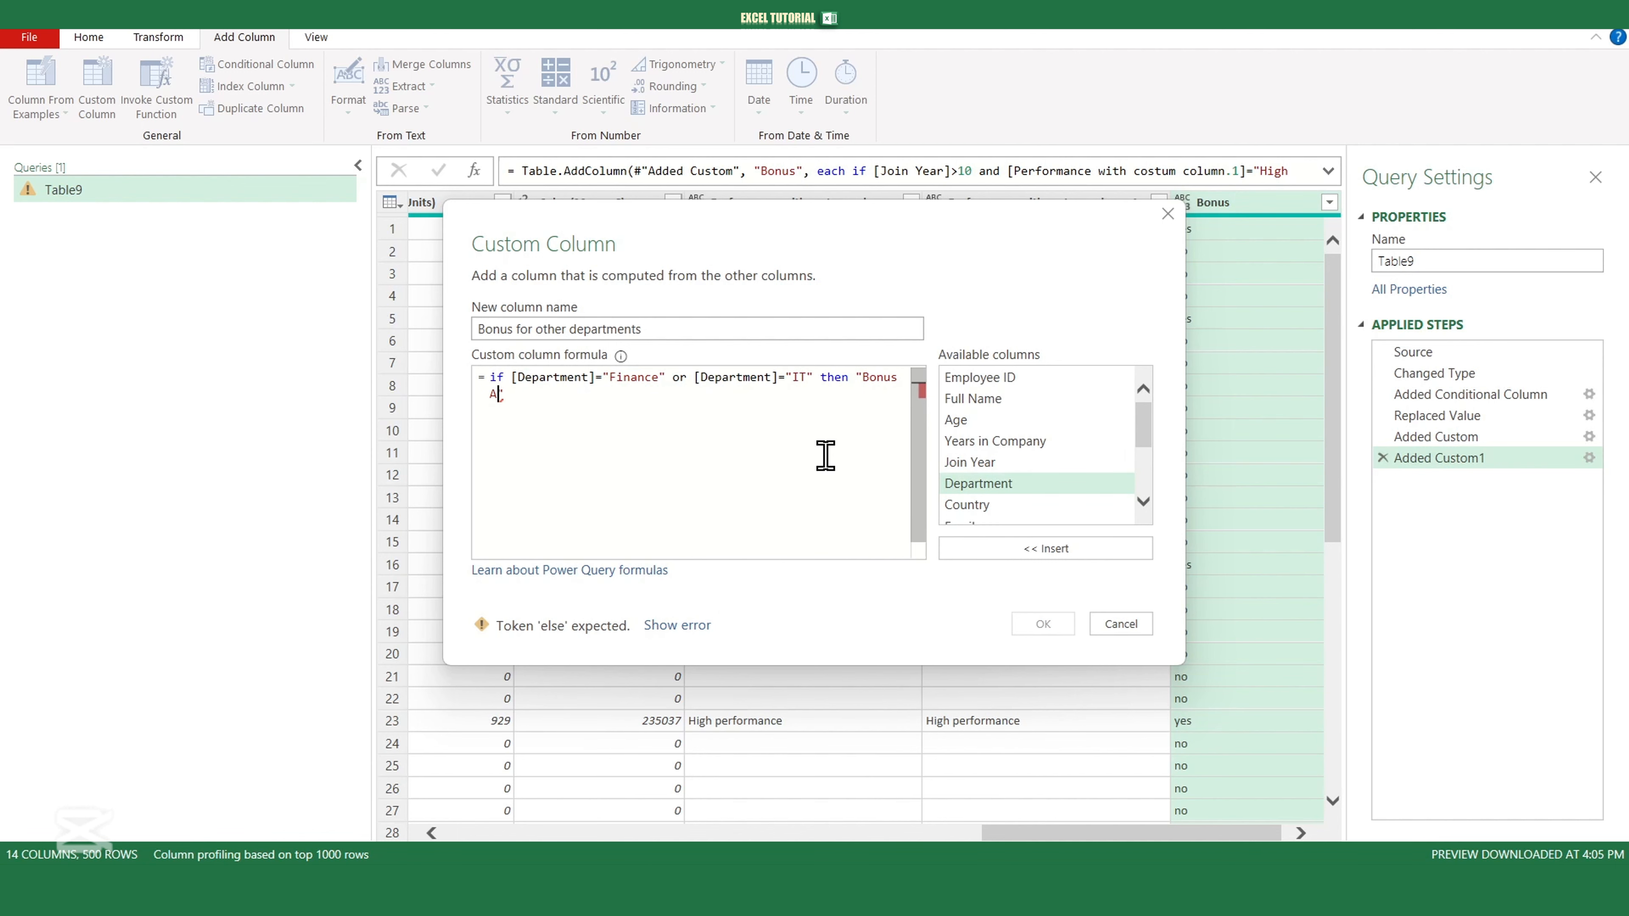
text(")
Add an else-if clause on a new line testing [Department]="HR".
key(Return)
text(else )
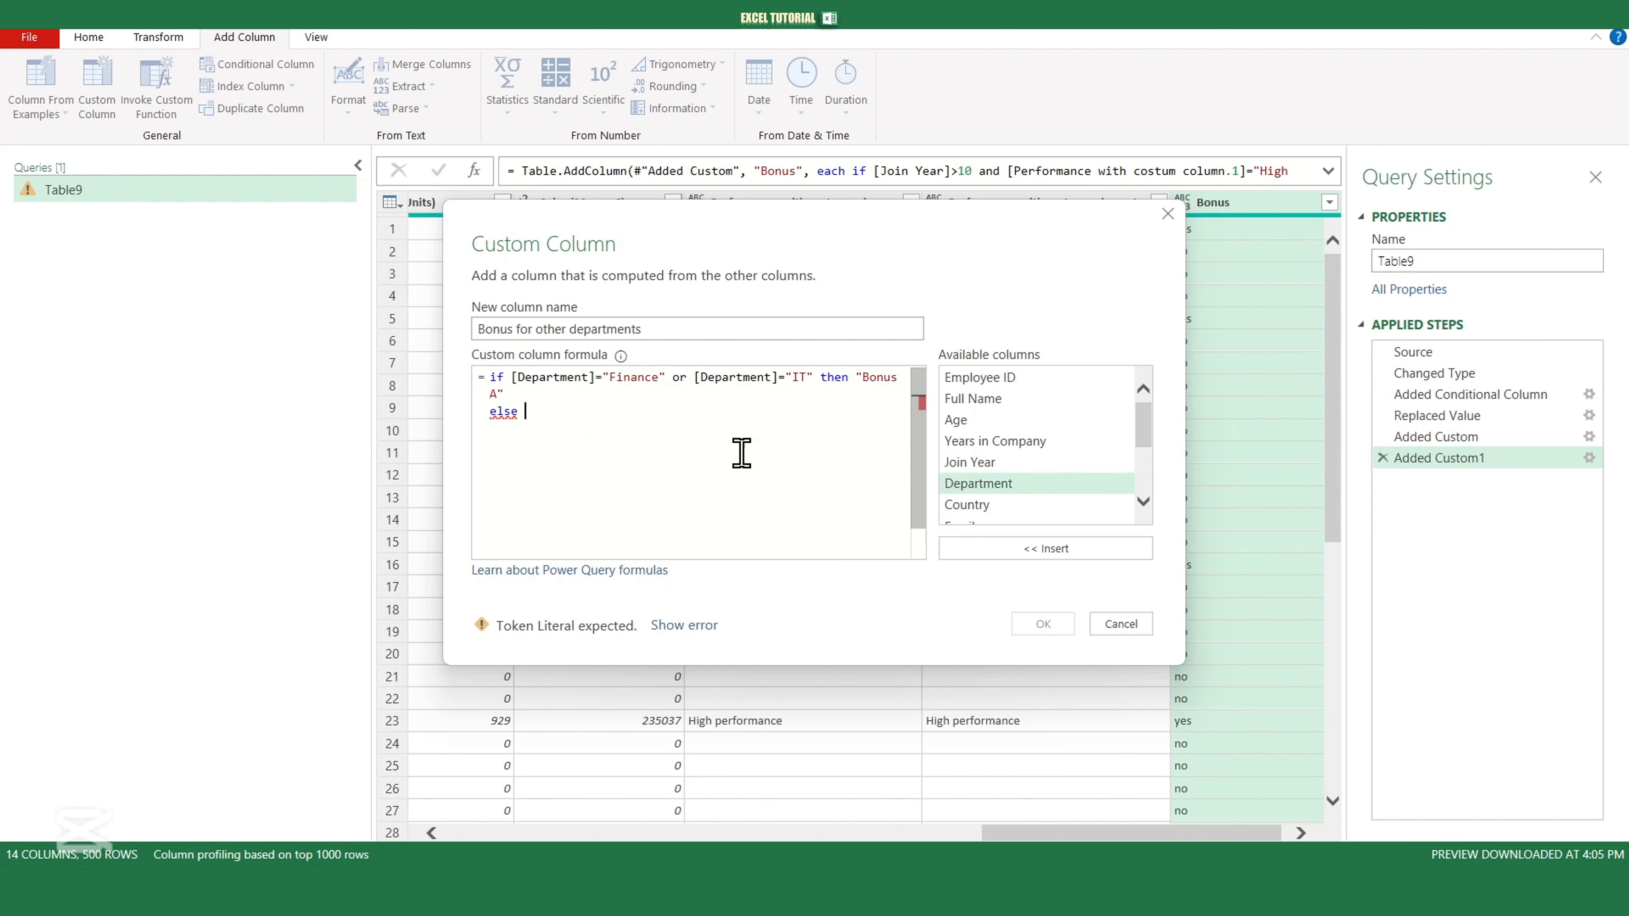
text(if)
double_click(963, 490)
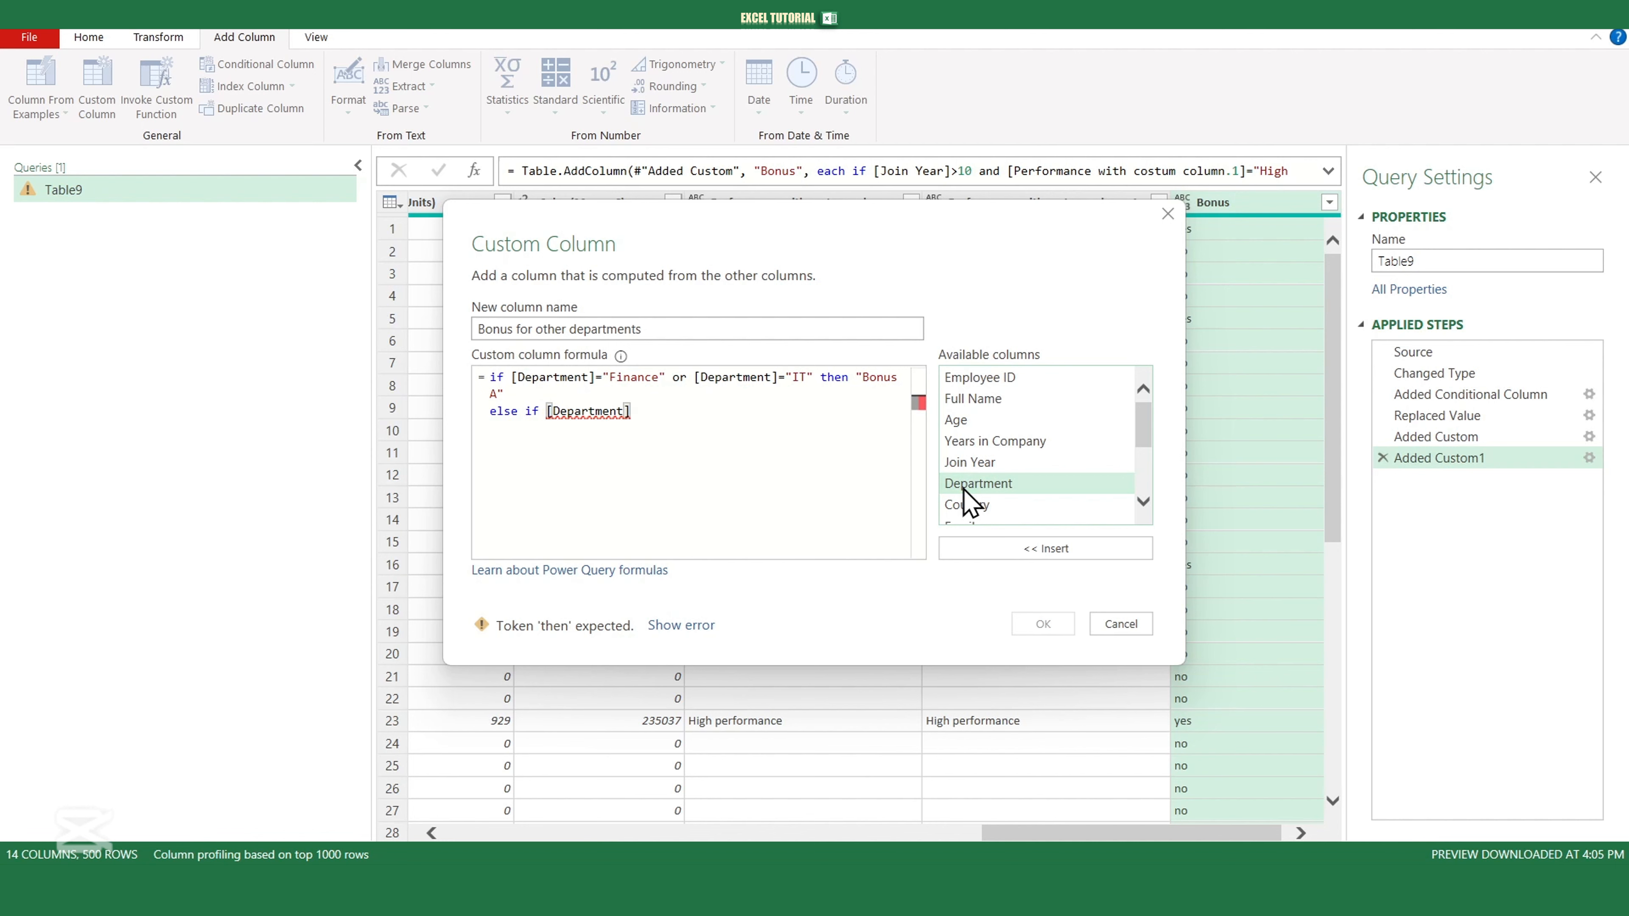
text(="HR)
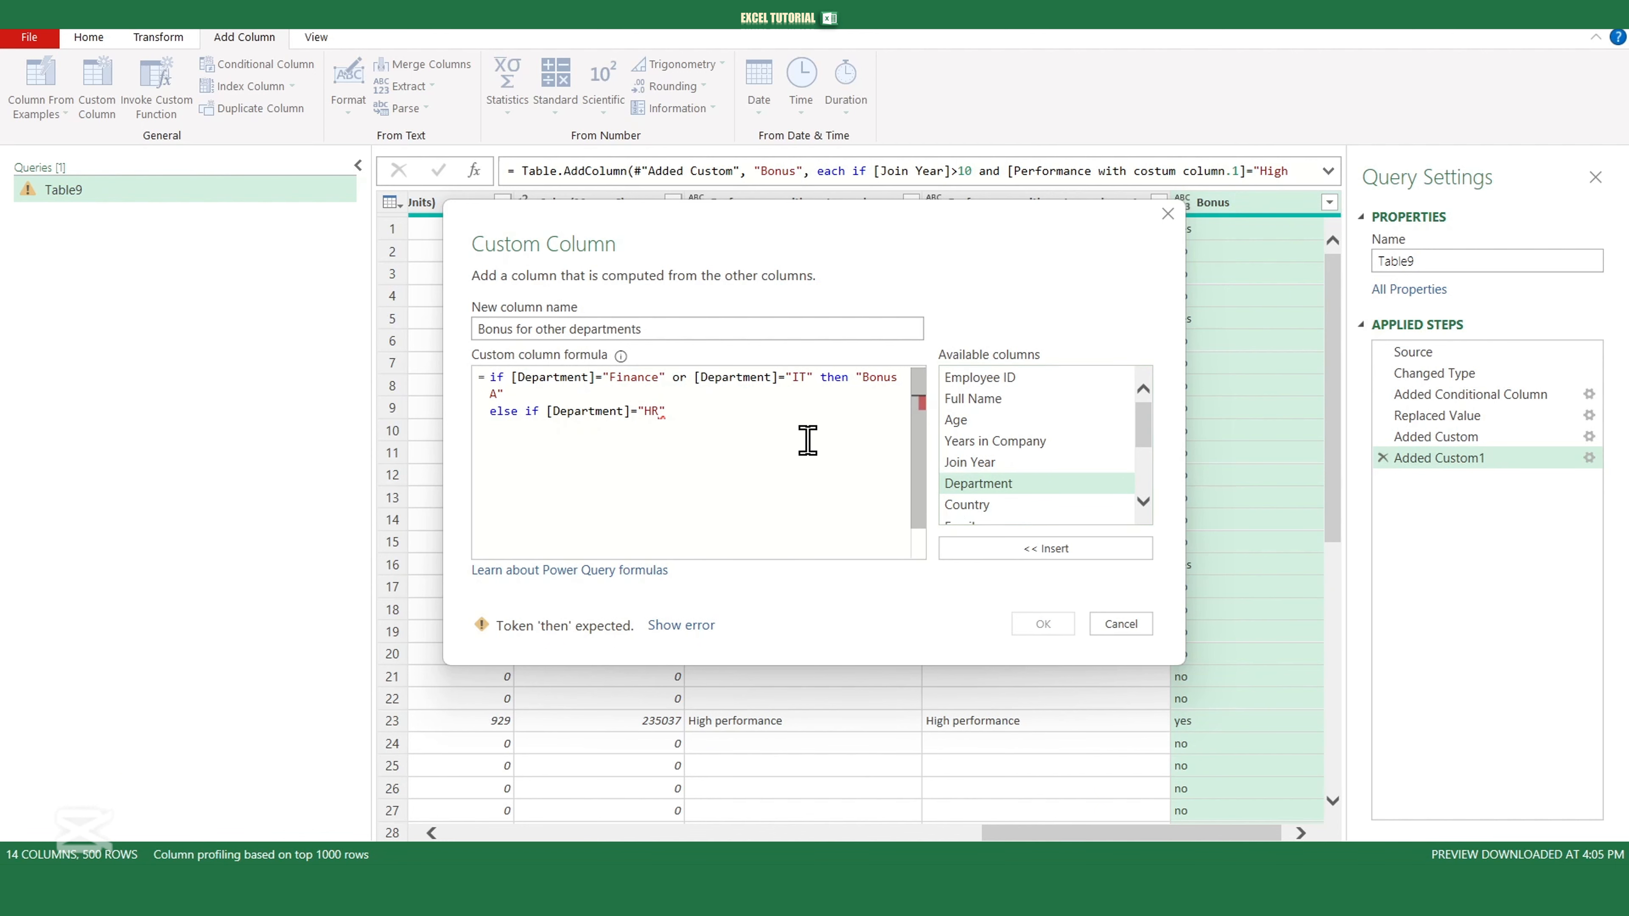
Extend the else-if condition with or [Department]="Marketing" and give it the result then "Bonus B".
text(" or)
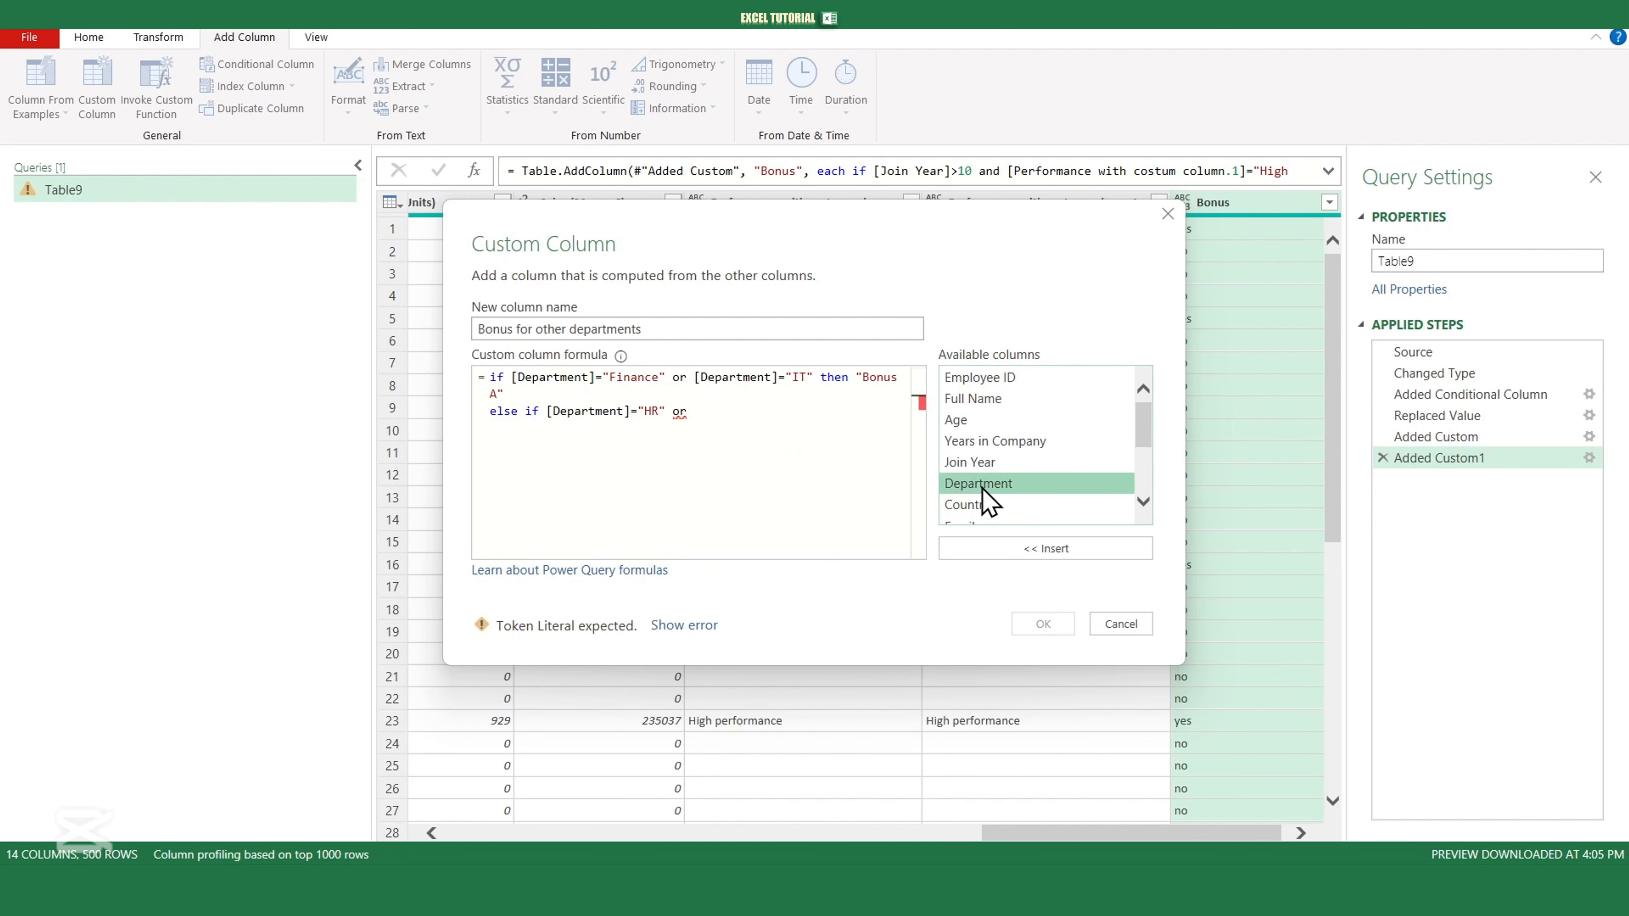
click(988, 464)
double_click(980, 483)
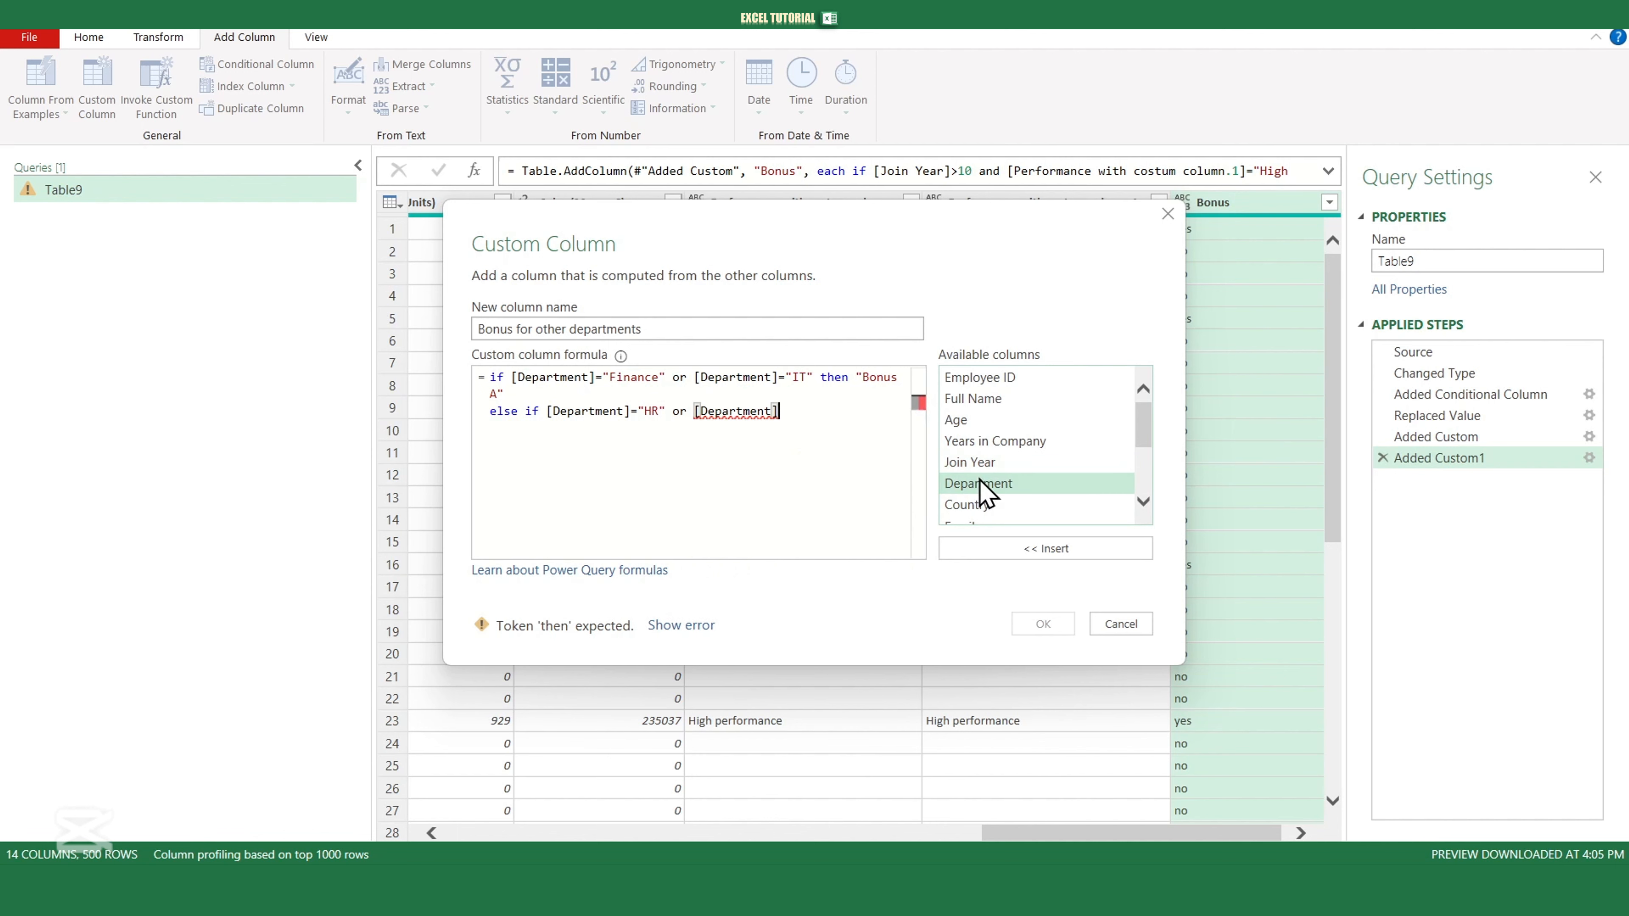
text(="Marketing)
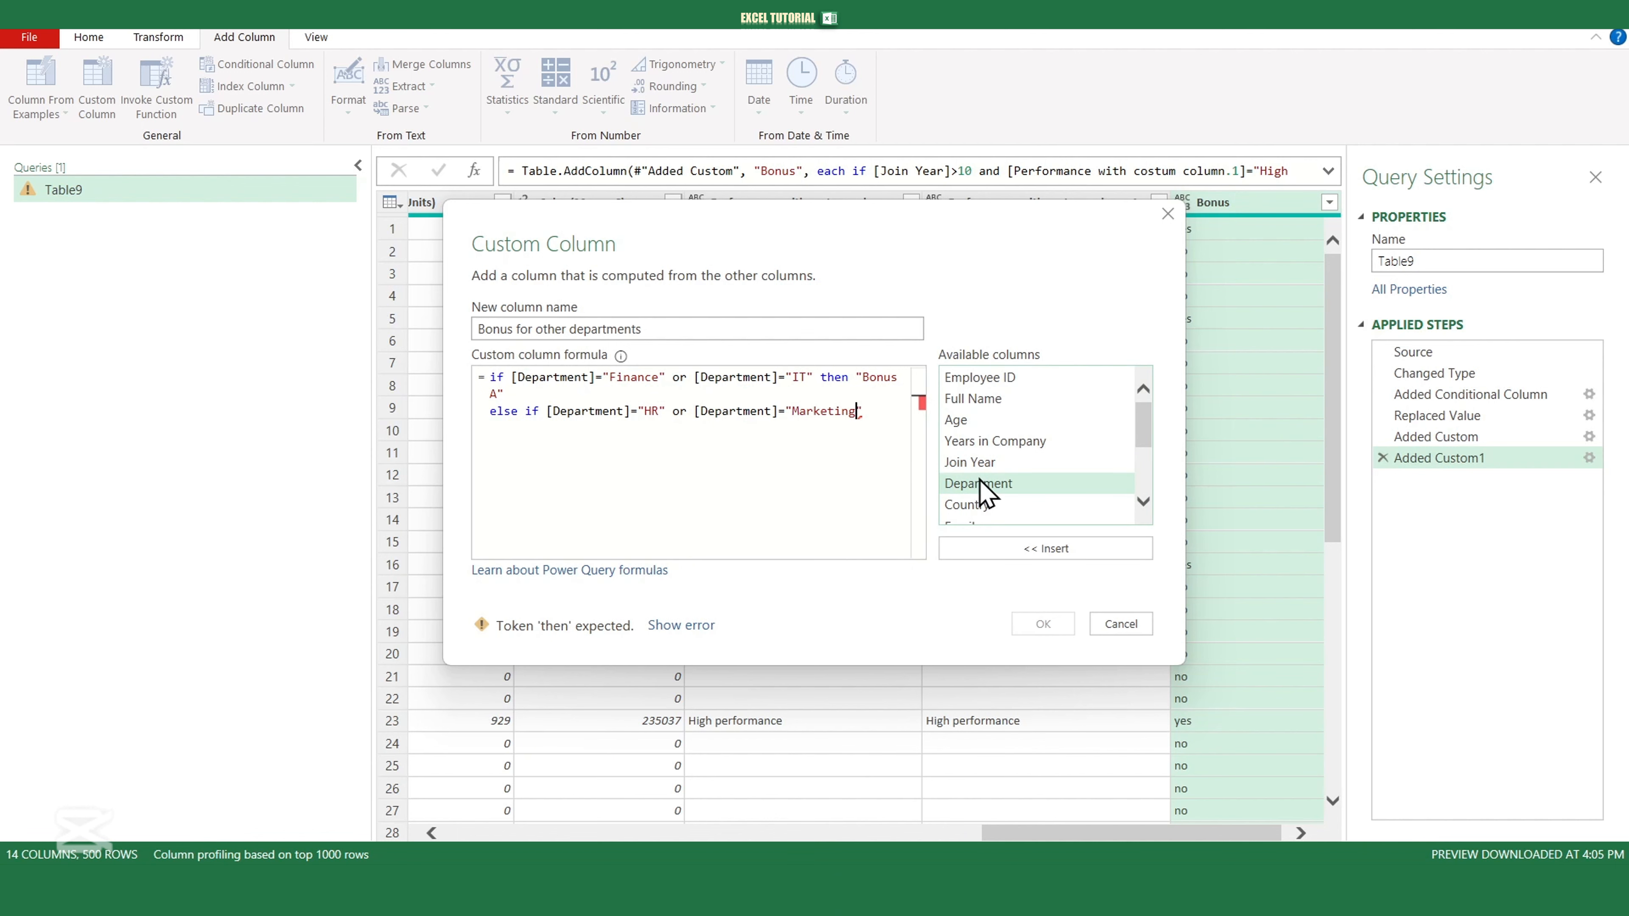
text(" then "Bonus")
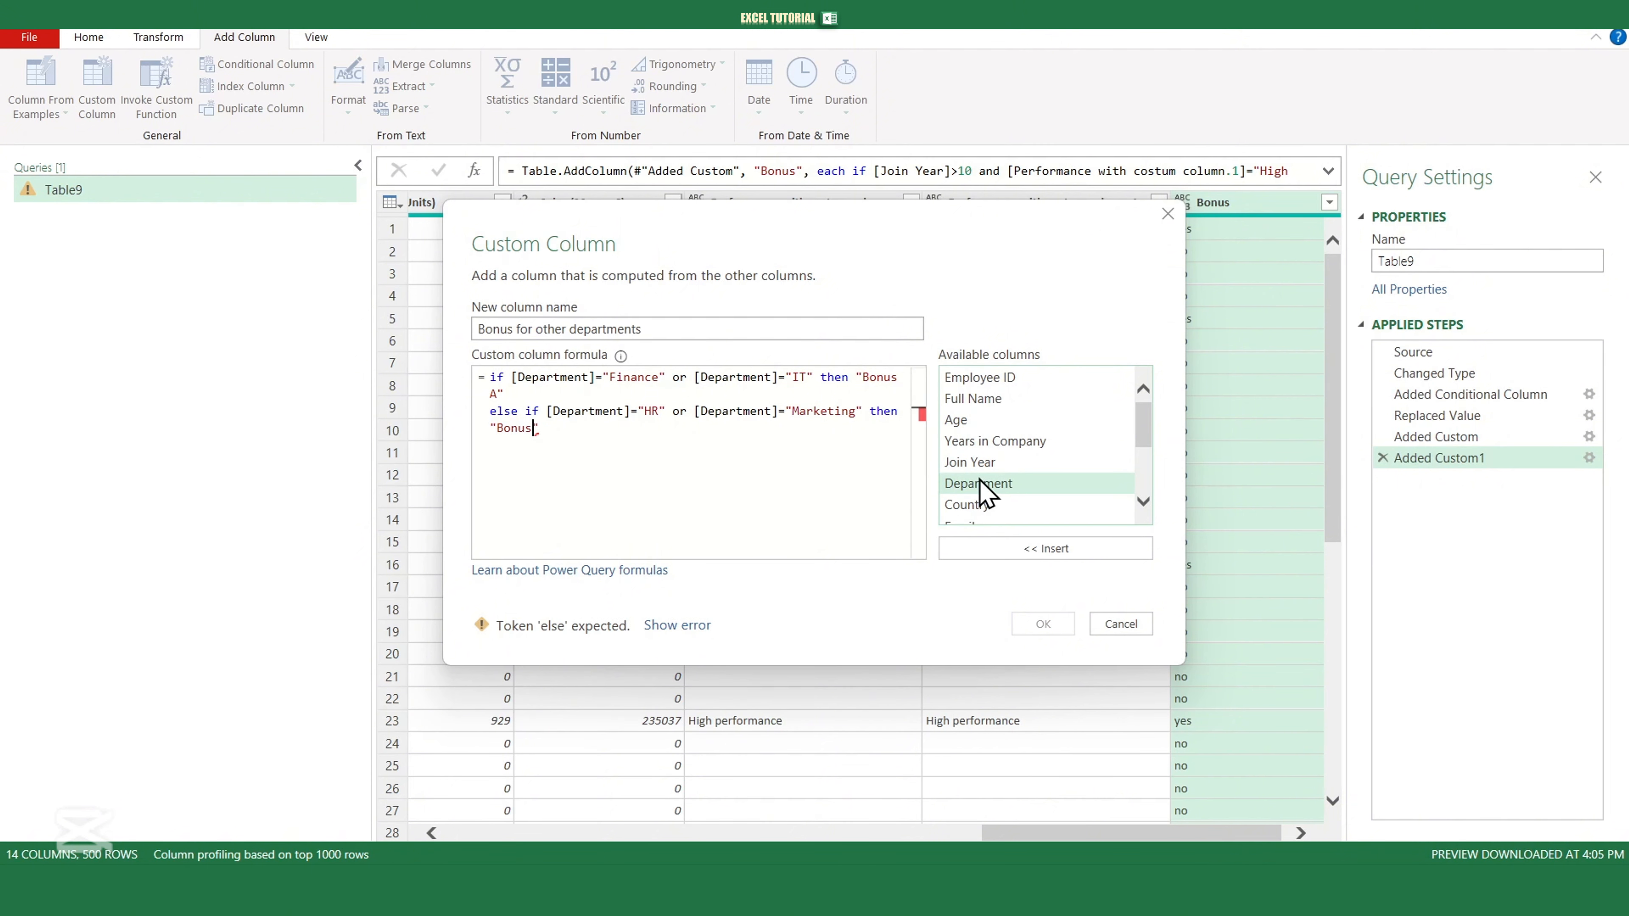
text( B)
Finish the formula on a new line with else "" and create the custom column.
key(Return)
key(Return)
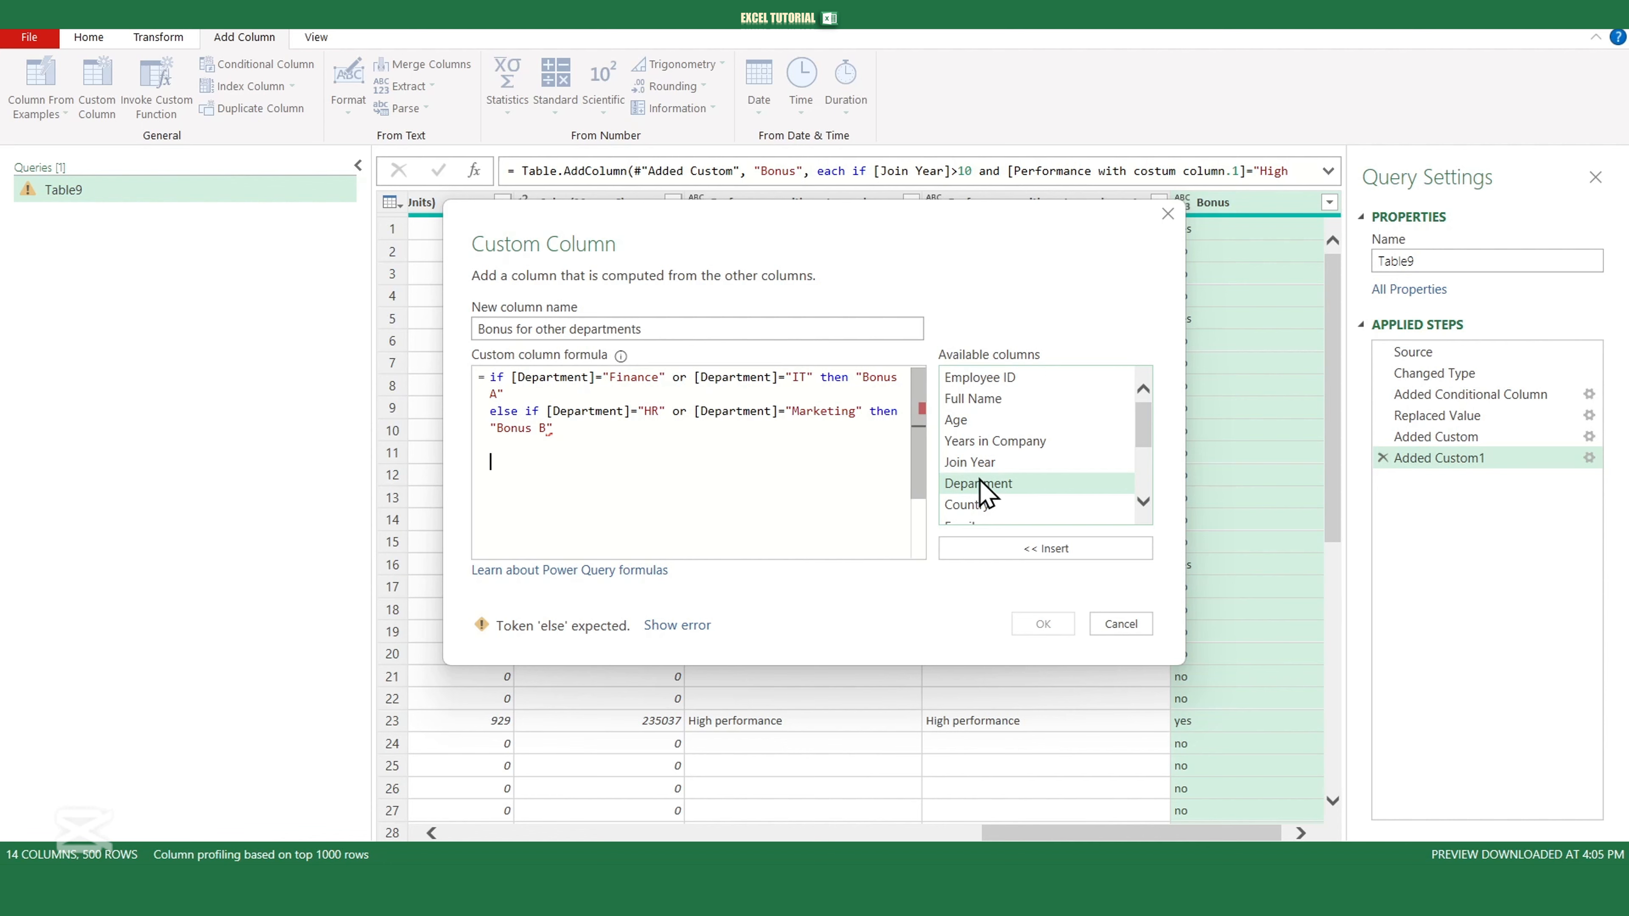
text(else )
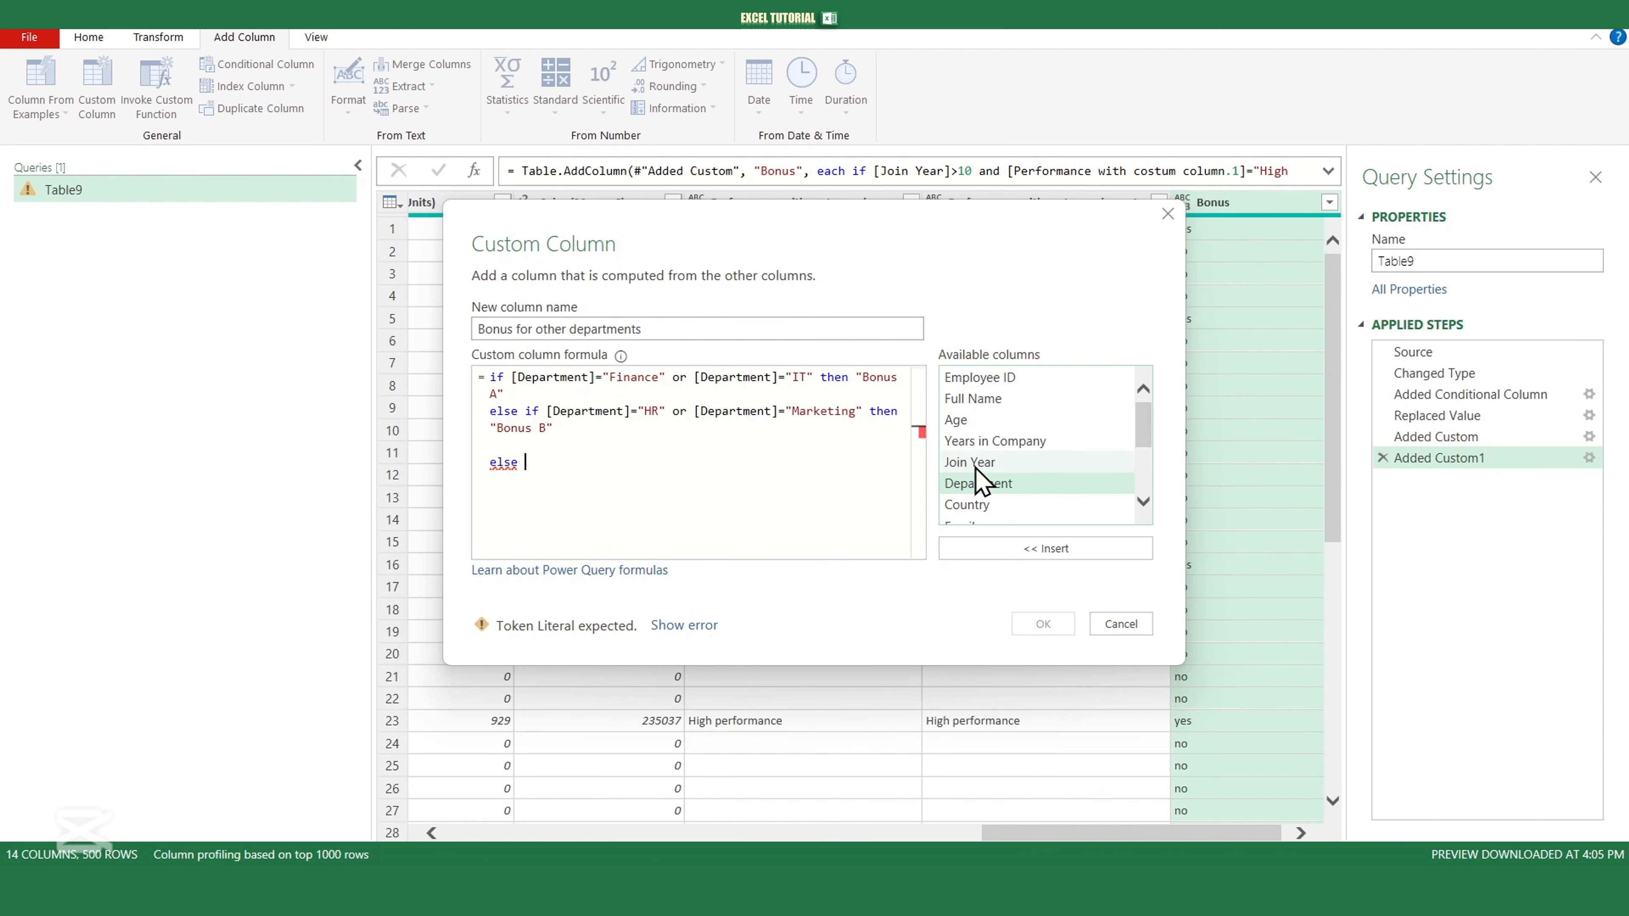
text(")
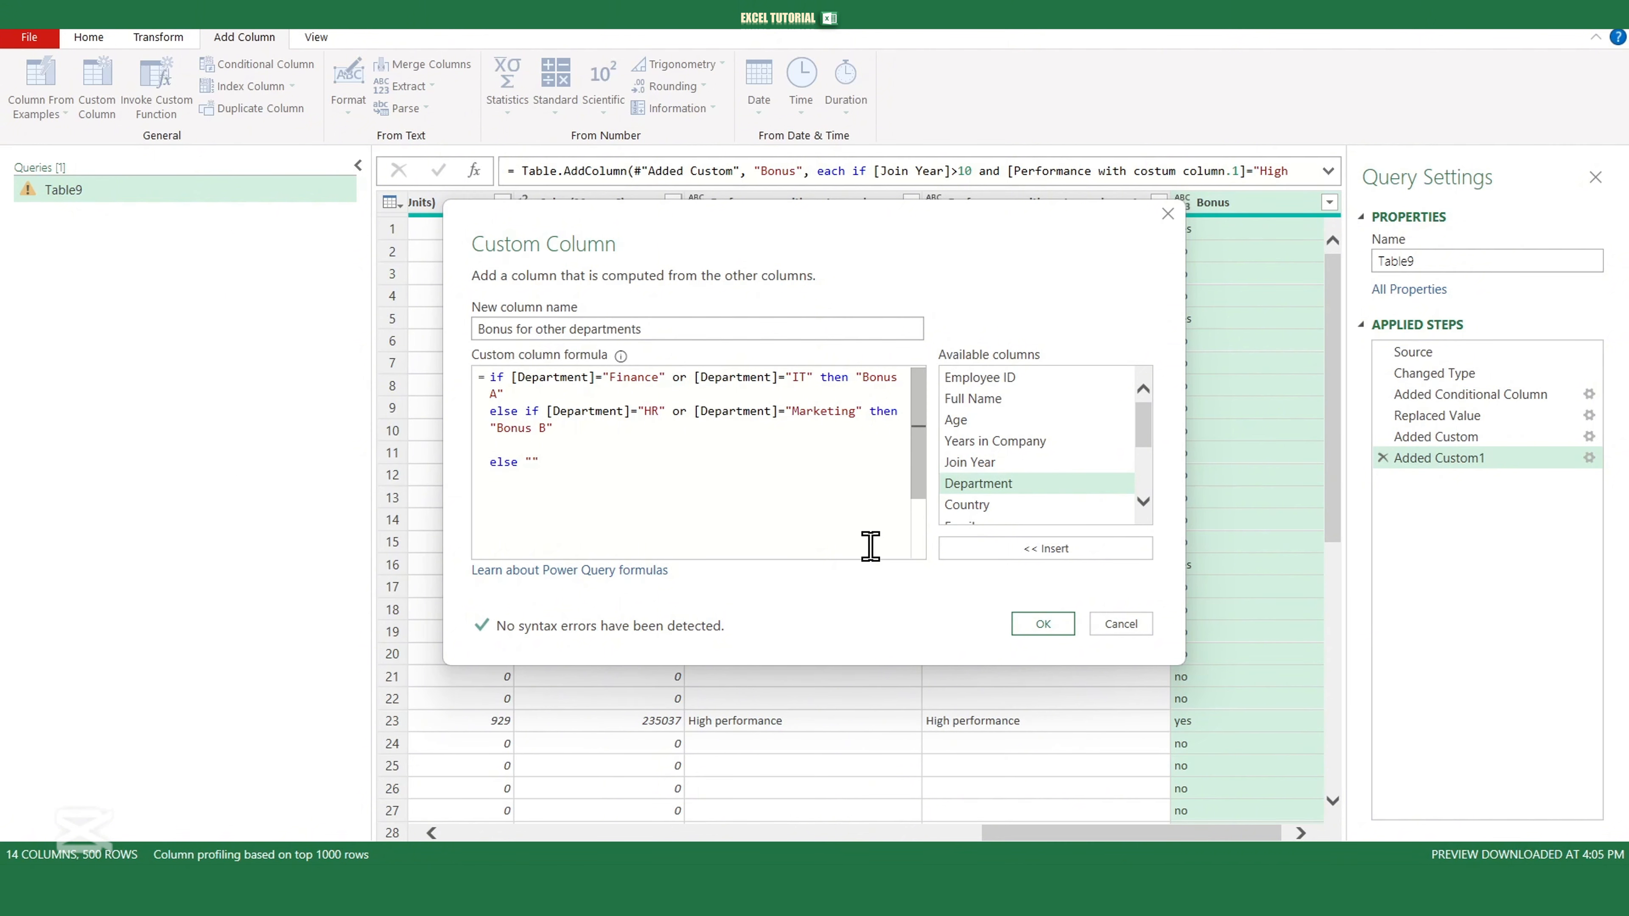
click(1039, 625)
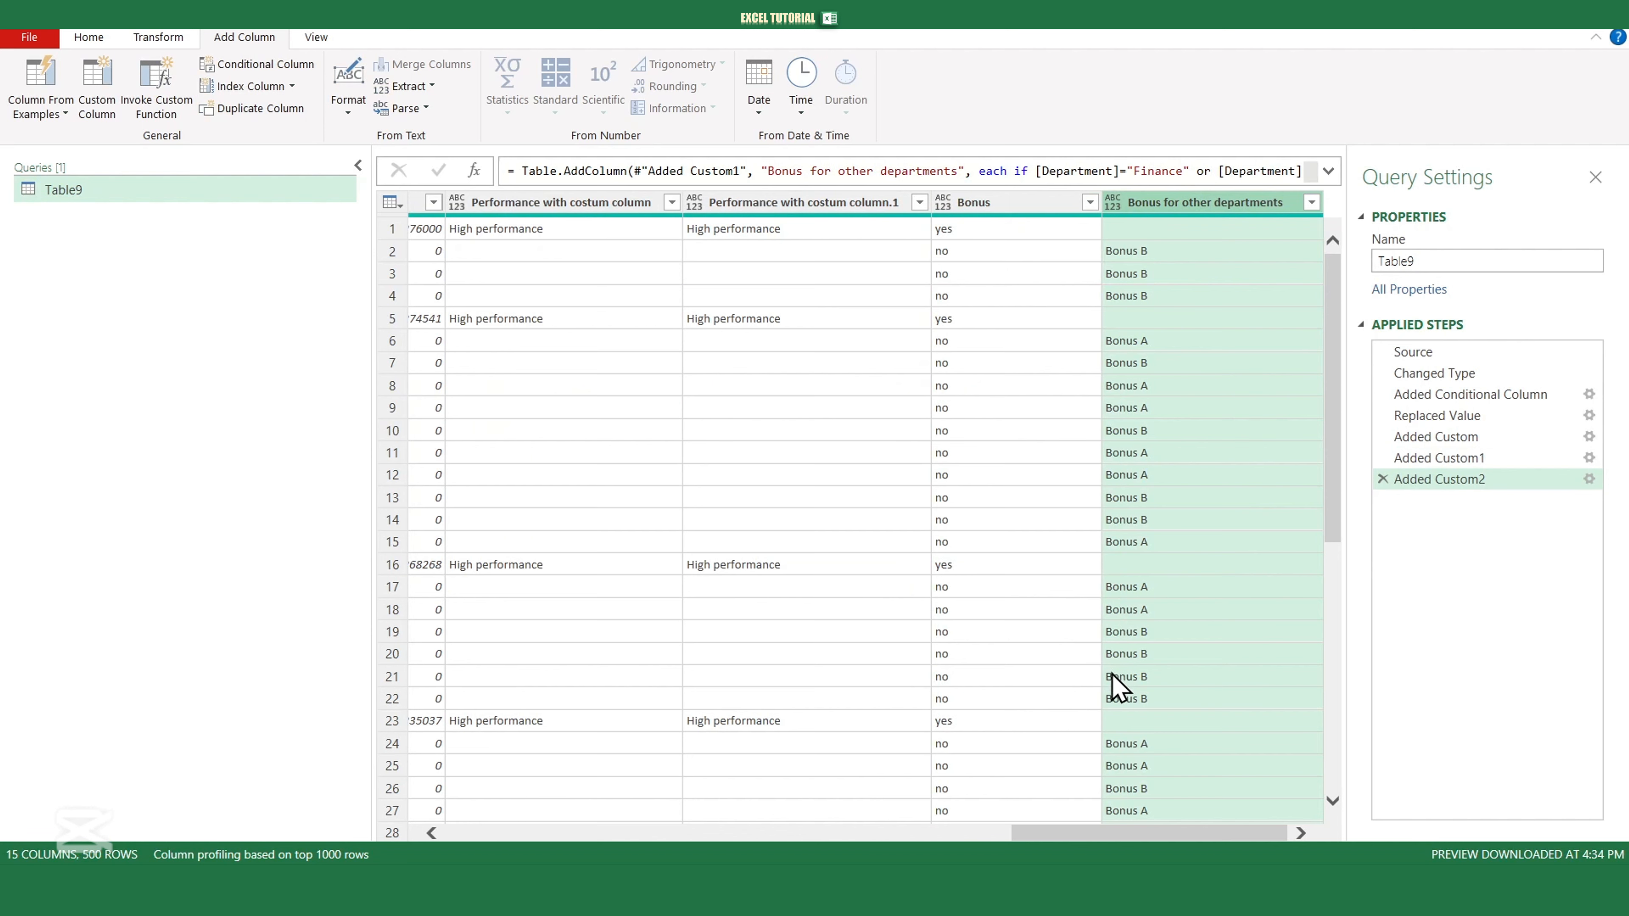
Filter the "Bonus for other departments" column to only Bonus B rows, check the result, and delete the filter step.
click(1312, 203)
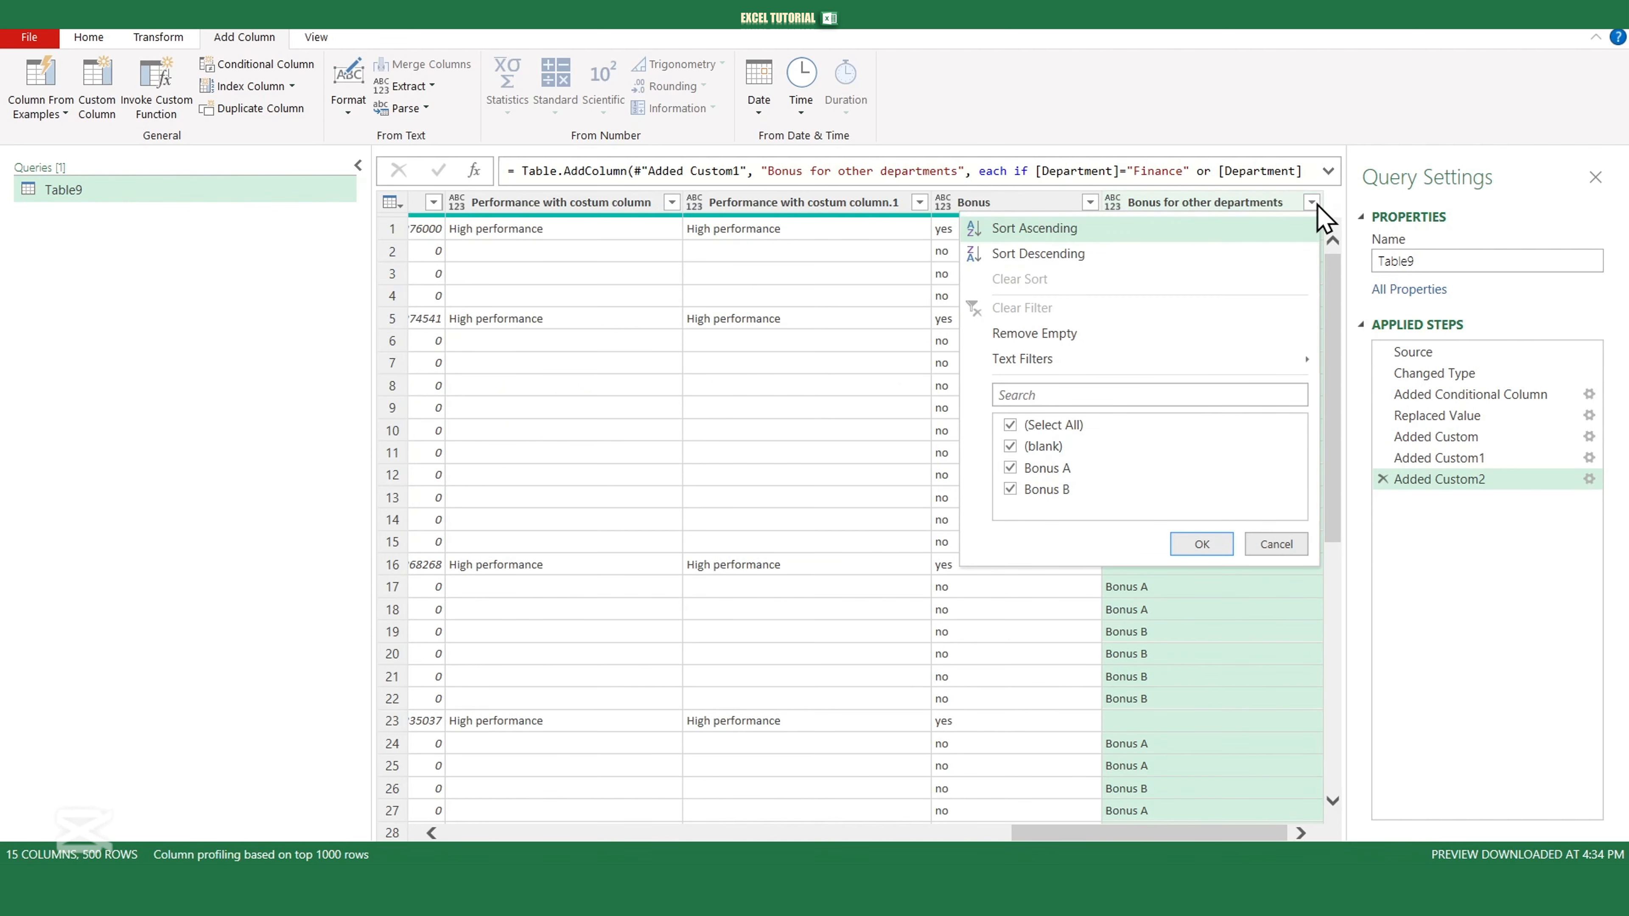
click(1011, 446)
click(1011, 468)
click(1027, 491)
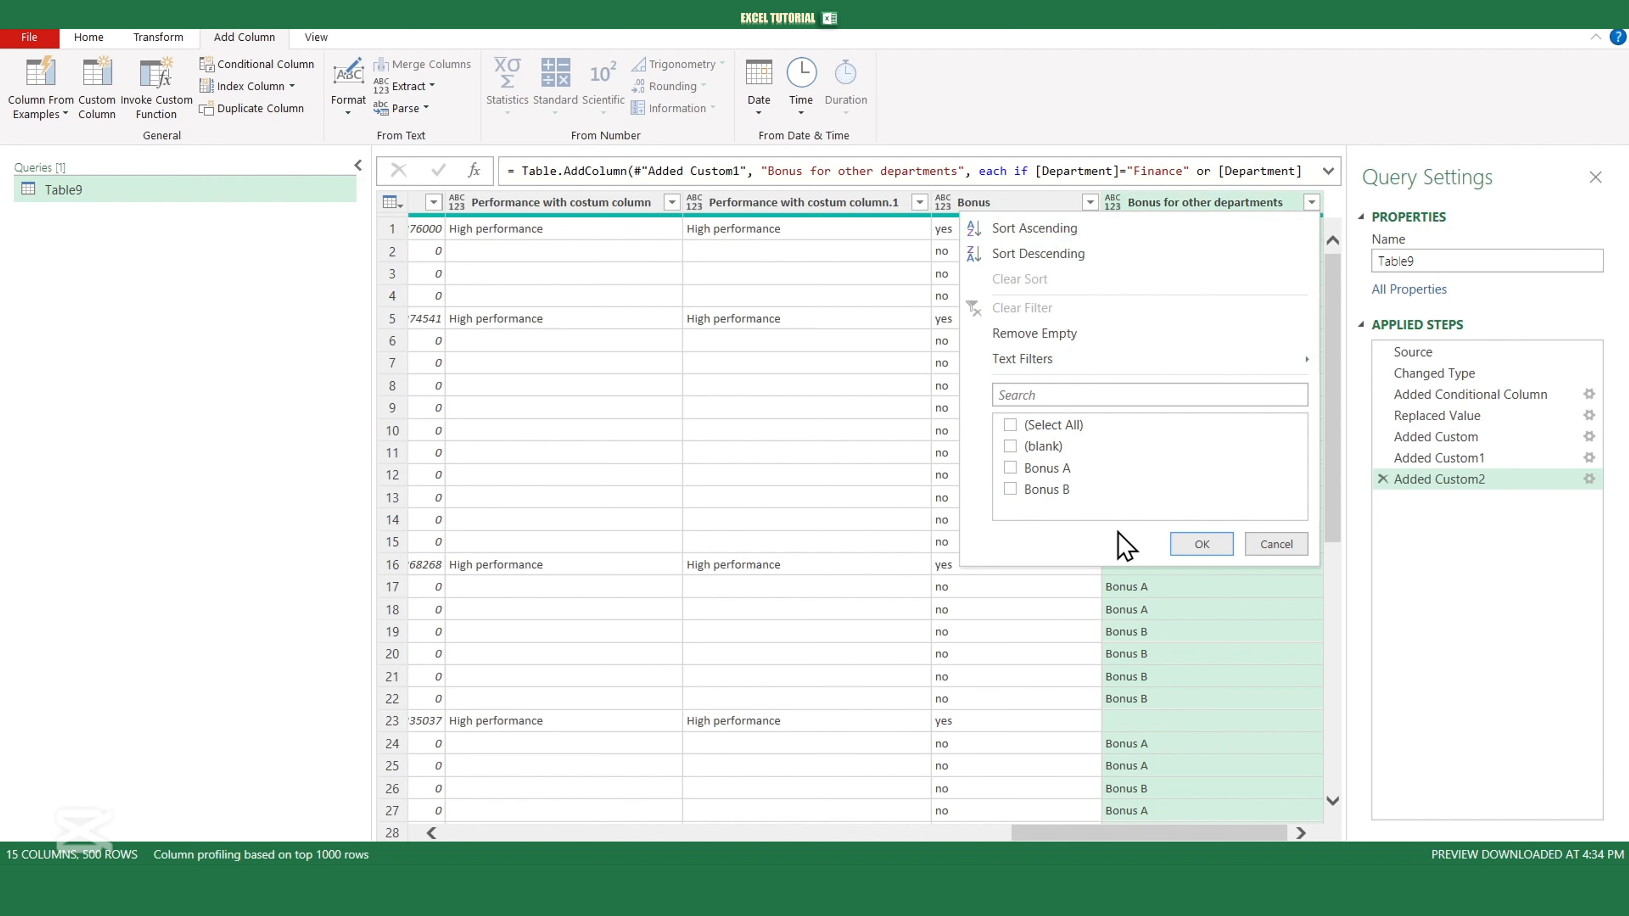
click(1026, 491)
click(1181, 546)
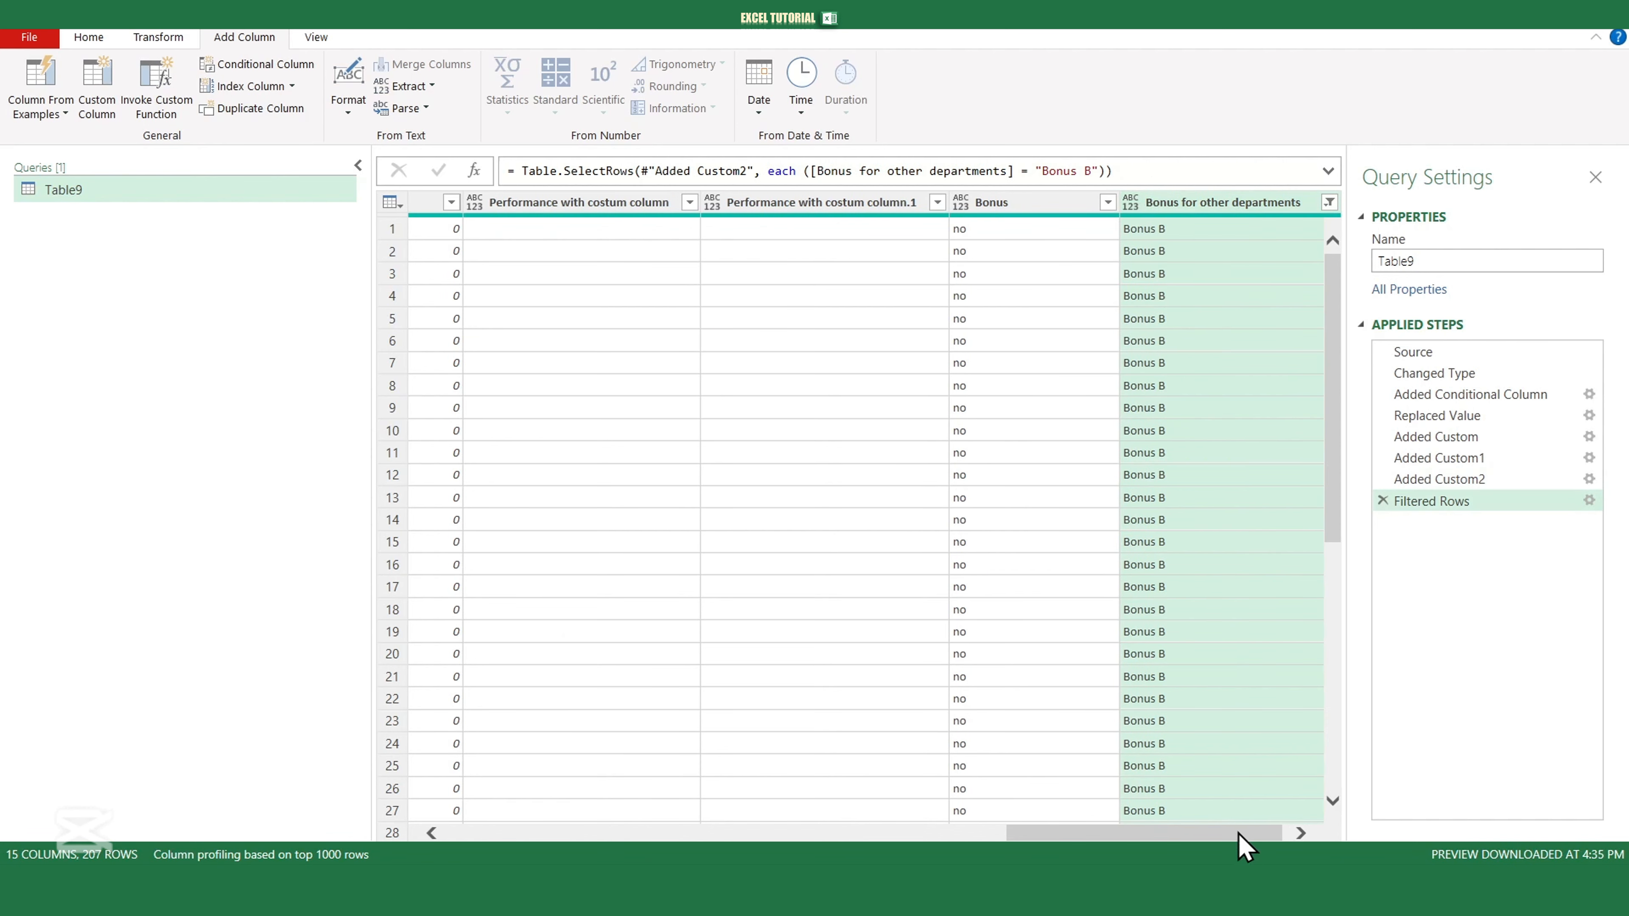
drag(1243, 832, 1335, 854)
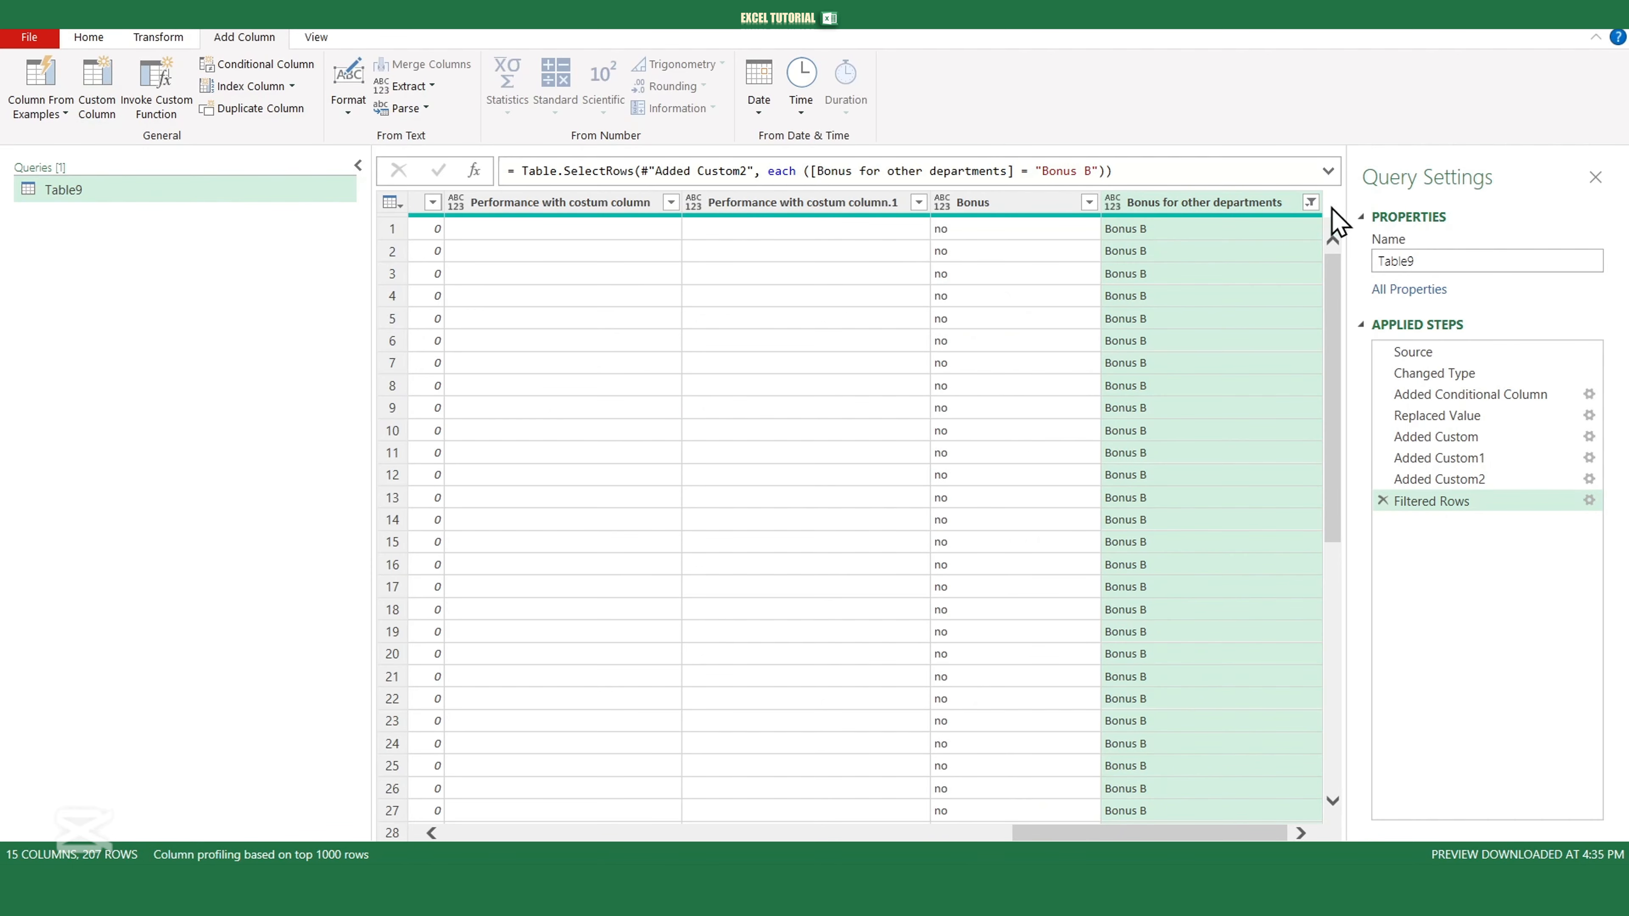
click(1382, 501)
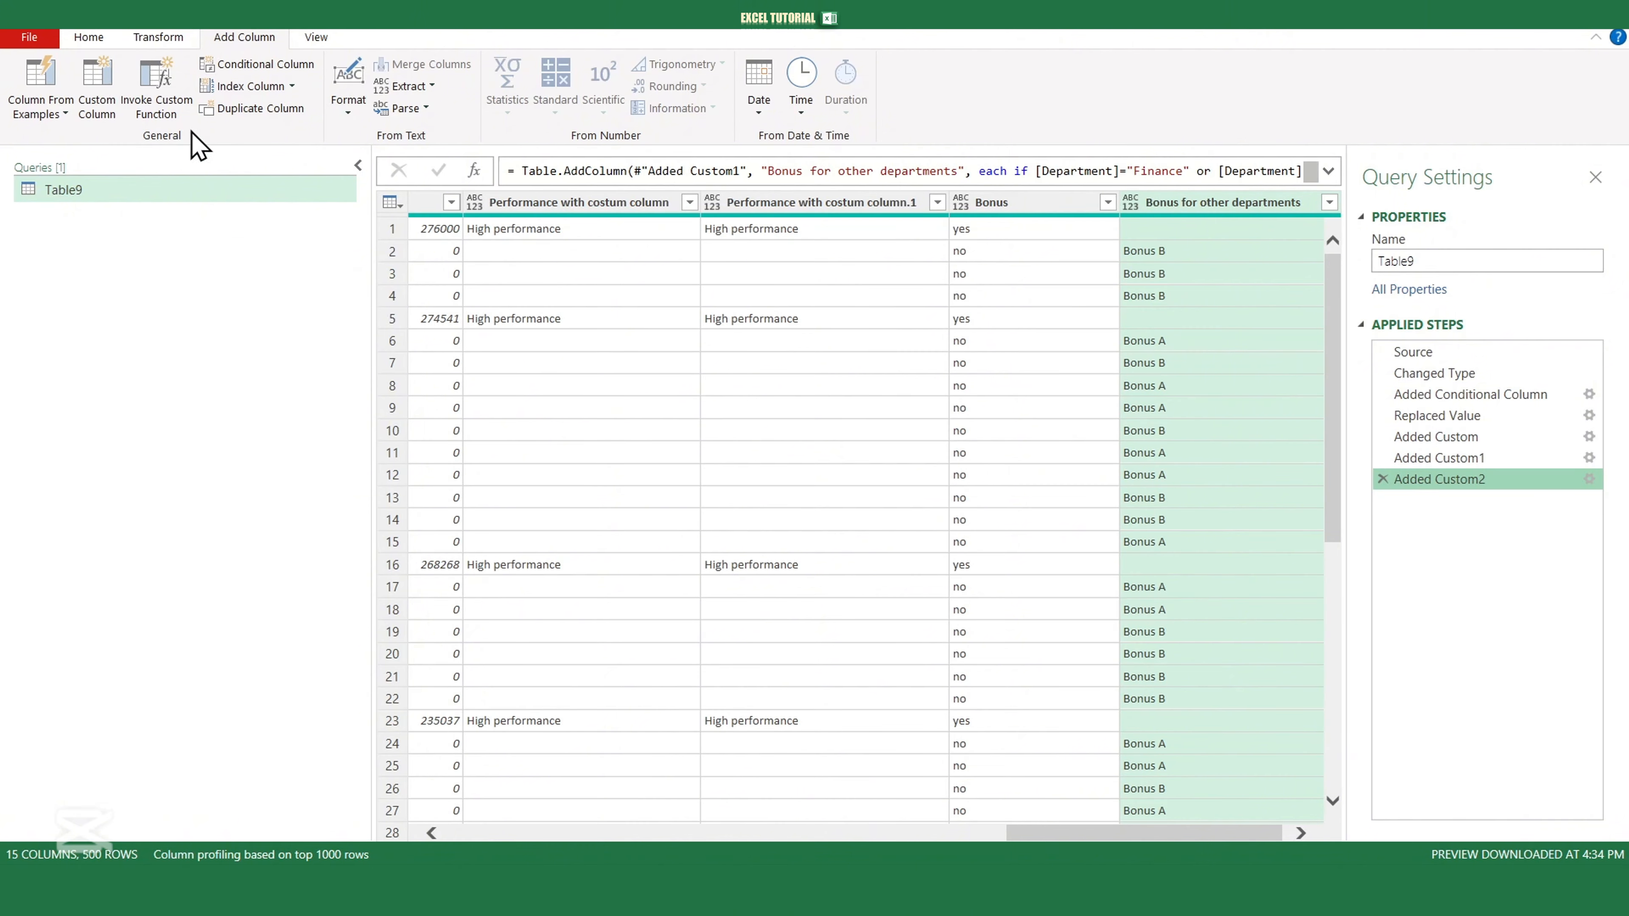
Close the query editor and load the updated query into the workbook.
click(89, 36)
click(23, 80)
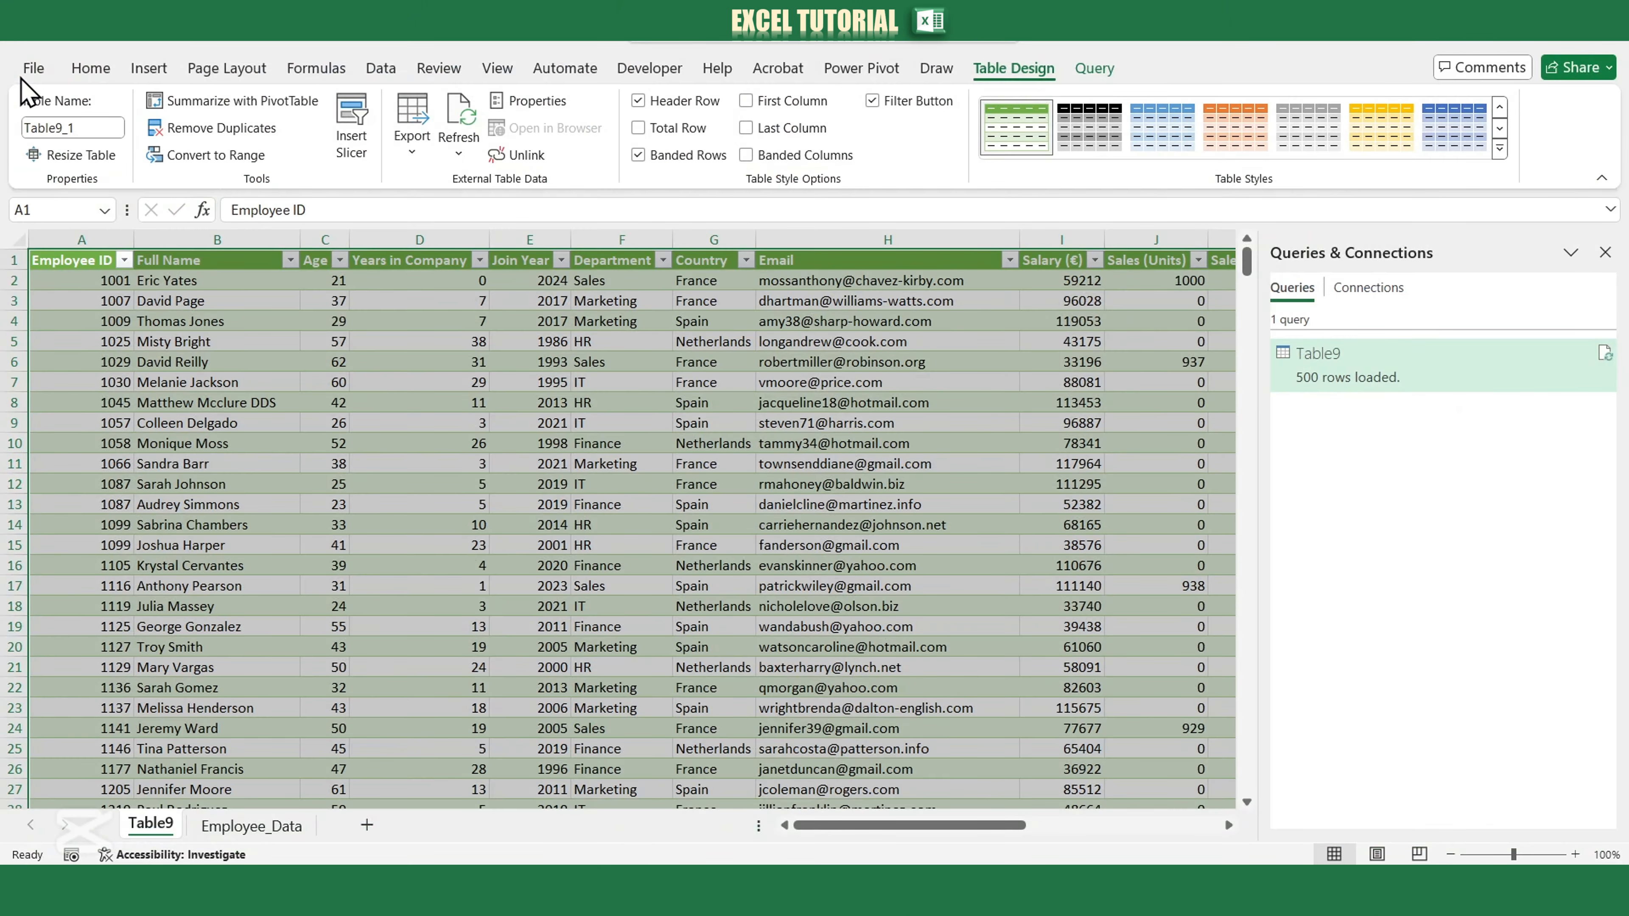